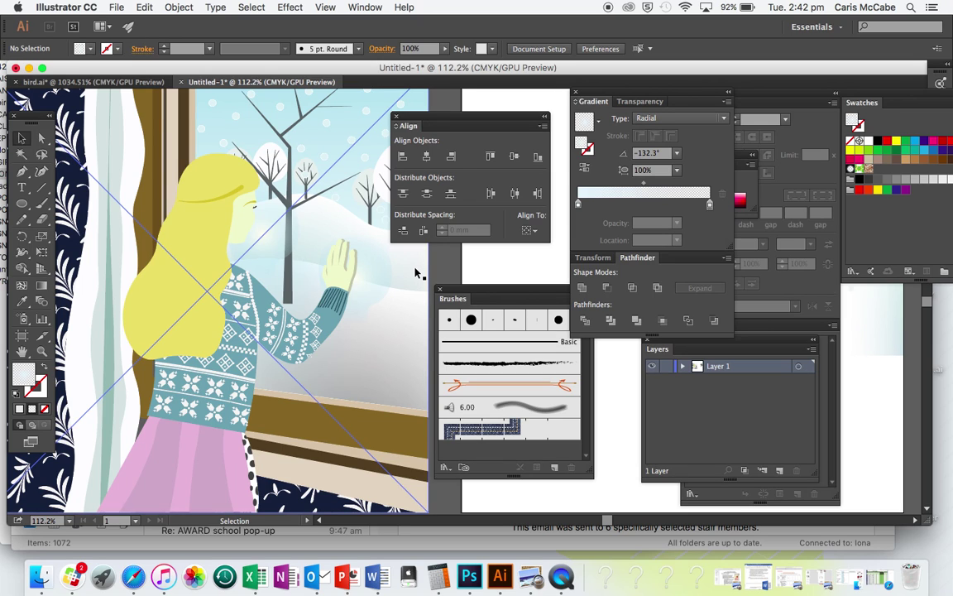
# Place the GIRL photo from the Desktop as a linked image on the artboard
pyautogui.scroll(2, 416, 273)
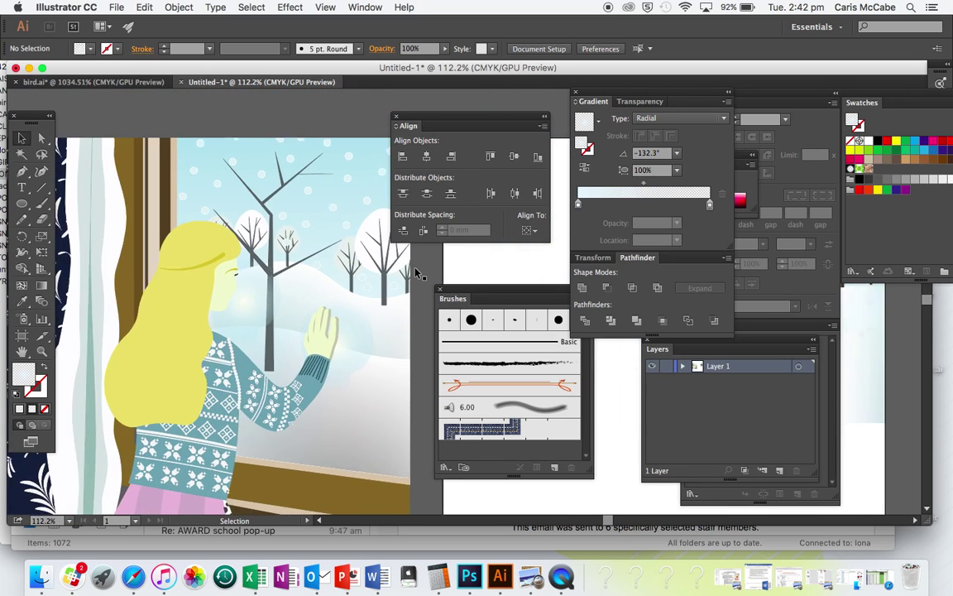
pyautogui.scroll(-3, 416, 273)
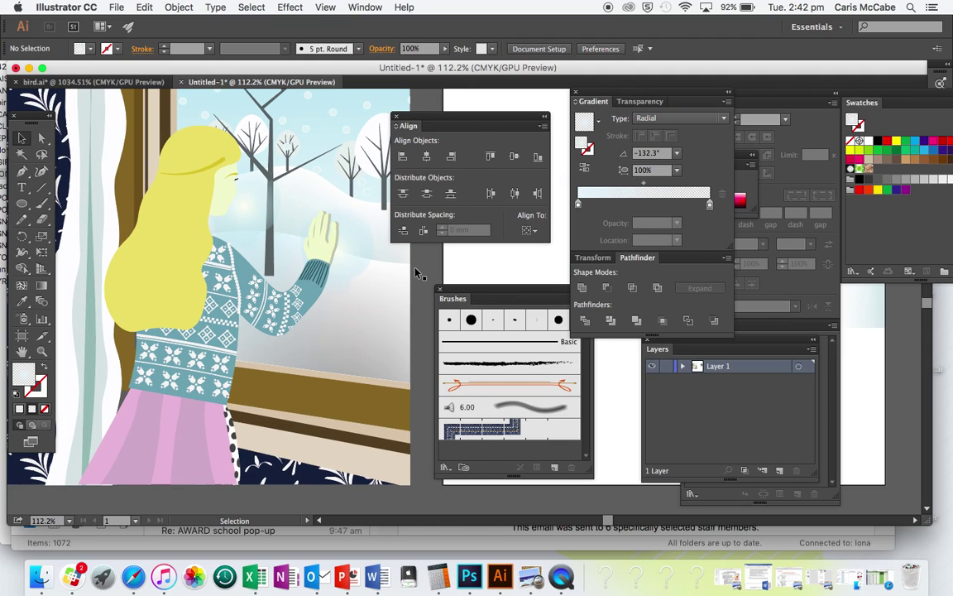
pyautogui.hscroll(1, 416, 273)
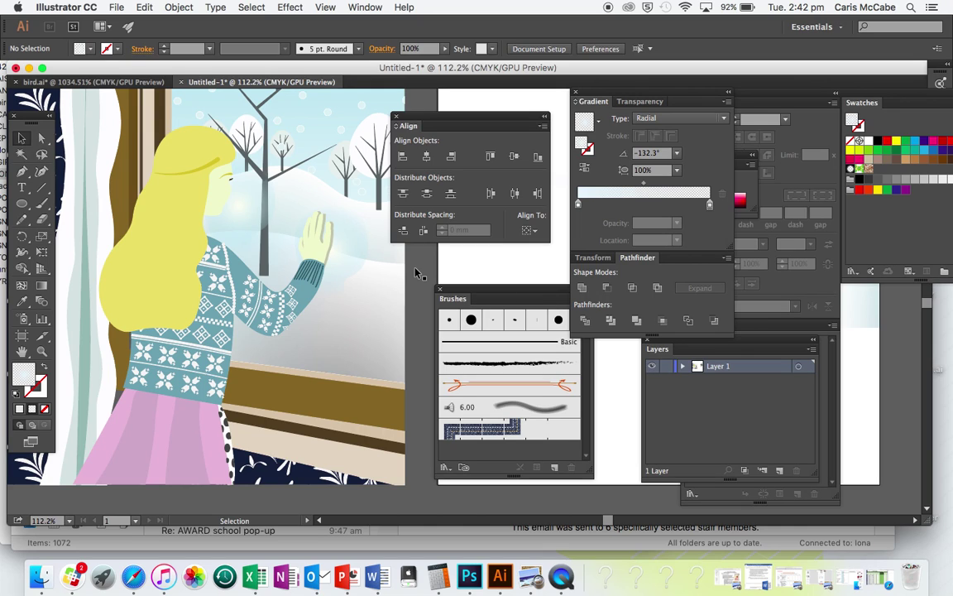
pyautogui.hscroll(10, 416, 273)
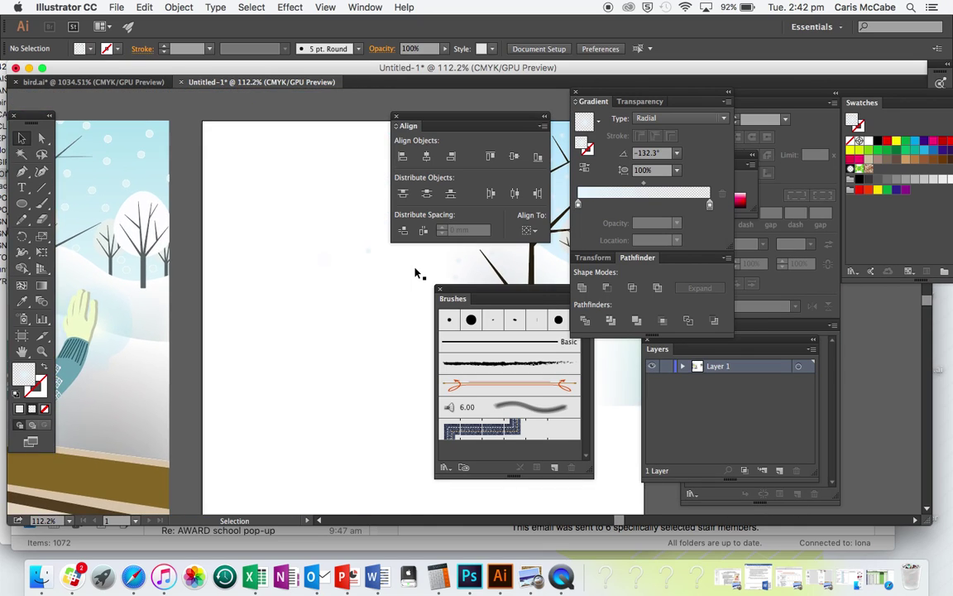
pyautogui.hscroll(-8, 416, 273)
pyautogui.hscroll(6, 416, 273)
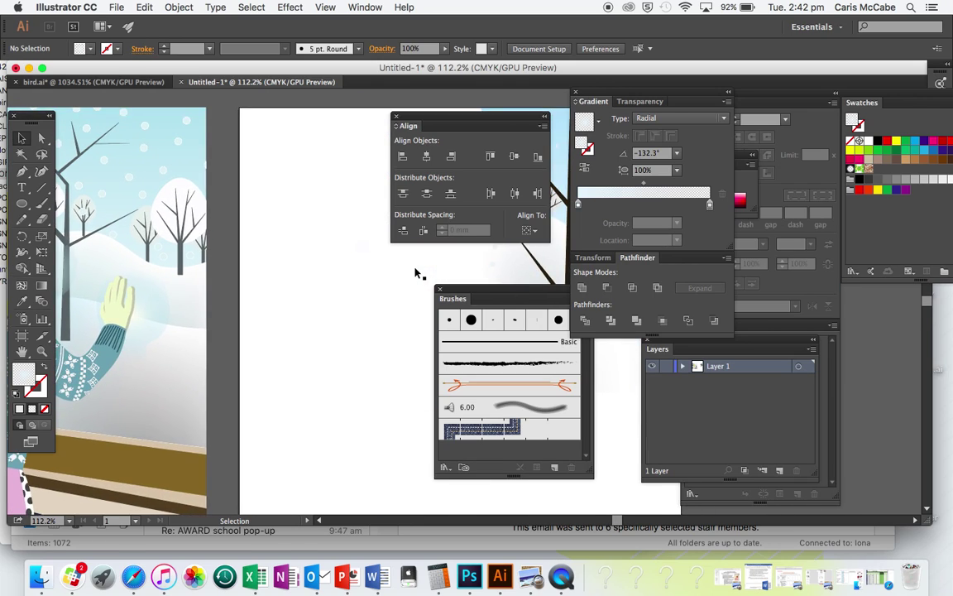
pyautogui.click(117, 7)
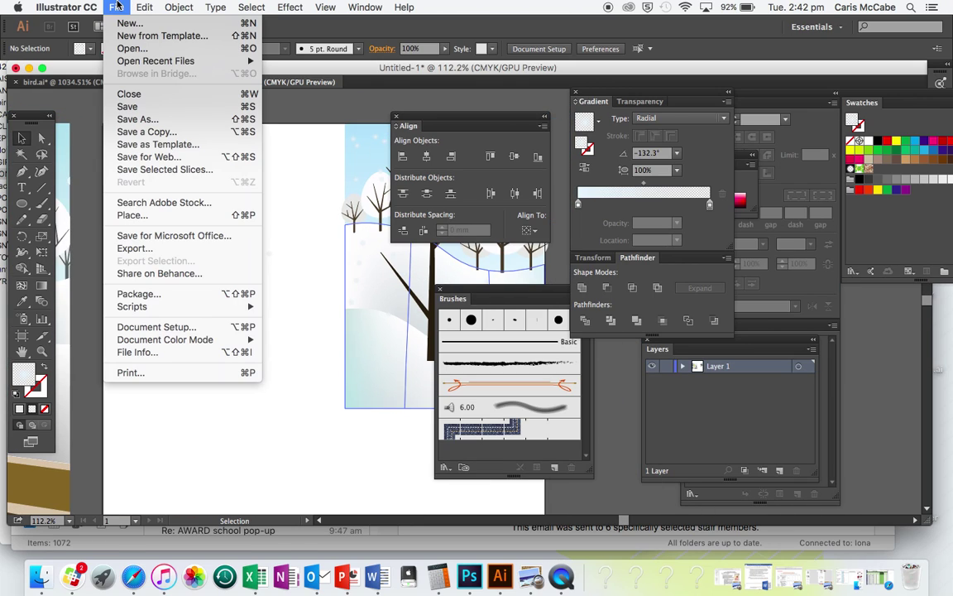
pyautogui.click(157, 214)
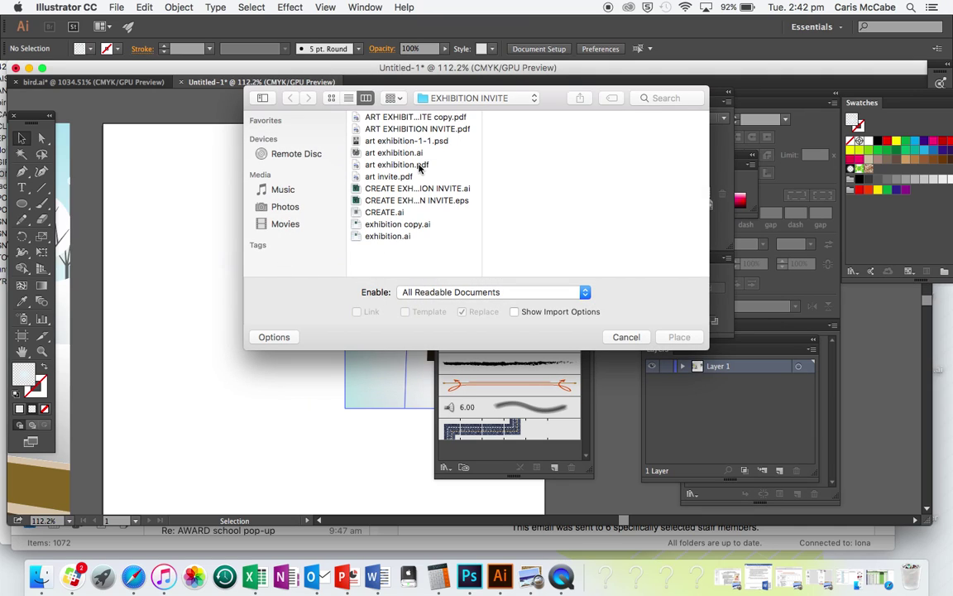
pyautogui.click(484, 99)
pyautogui.click(456, 141)
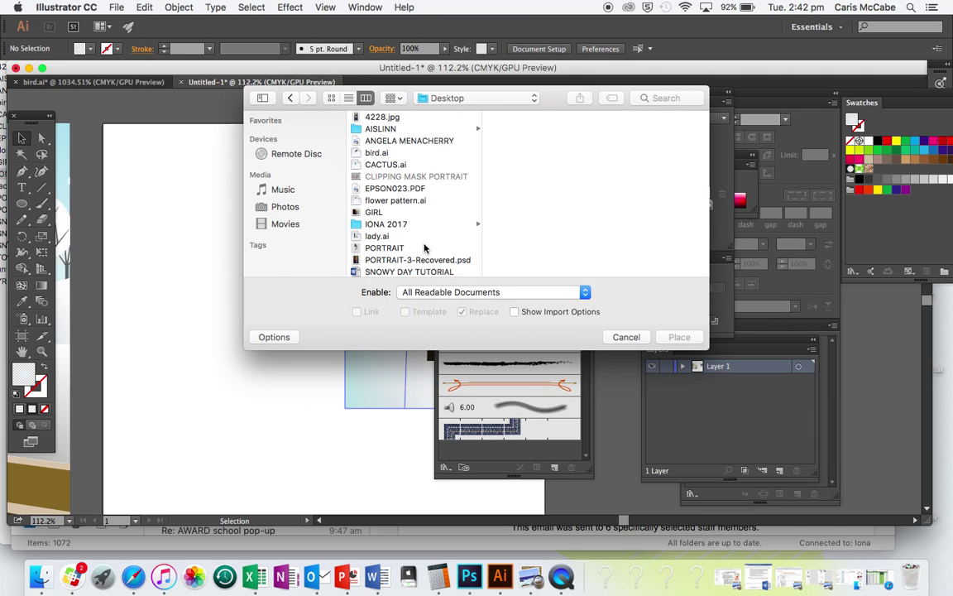
pyautogui.click(376, 213)
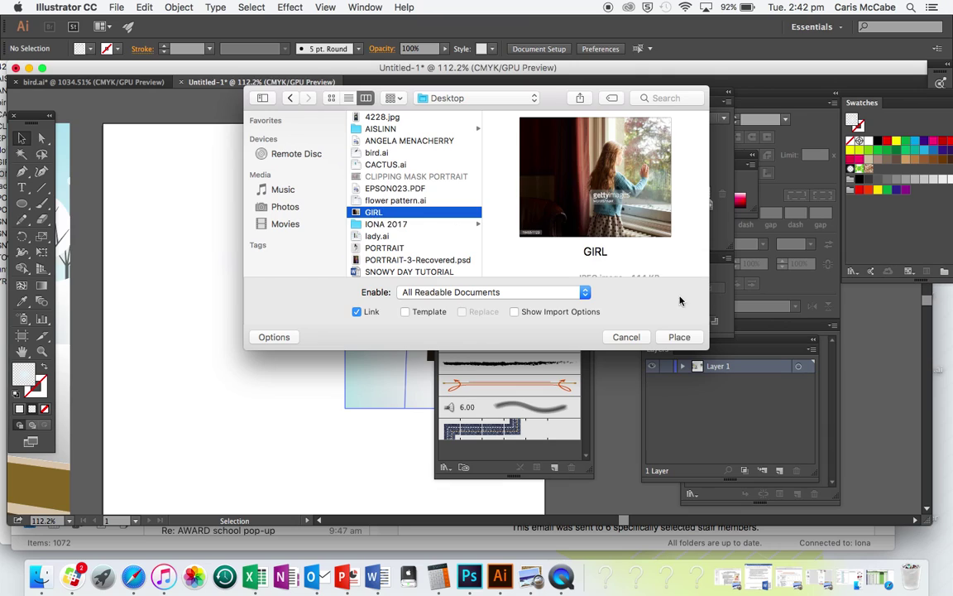
pyautogui.click(678, 338)
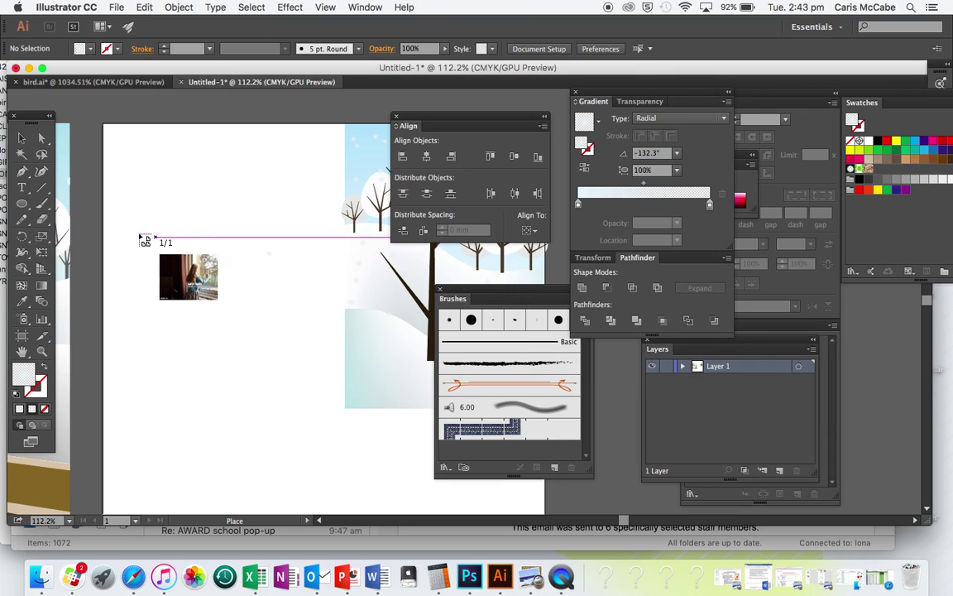
pyautogui.click(177, 244)
# Scale the GIRL photo up by its corners to about 280 × 221 mm
pyautogui.moveTo(217, 294); pyautogui.dragTo(409, 446)
pyautogui.moveTo(134, 229); pyautogui.dragTo(96, 197)
pyautogui.scroll(-1, 244, 294)
pyautogui.scroll(-5, 245, 294)
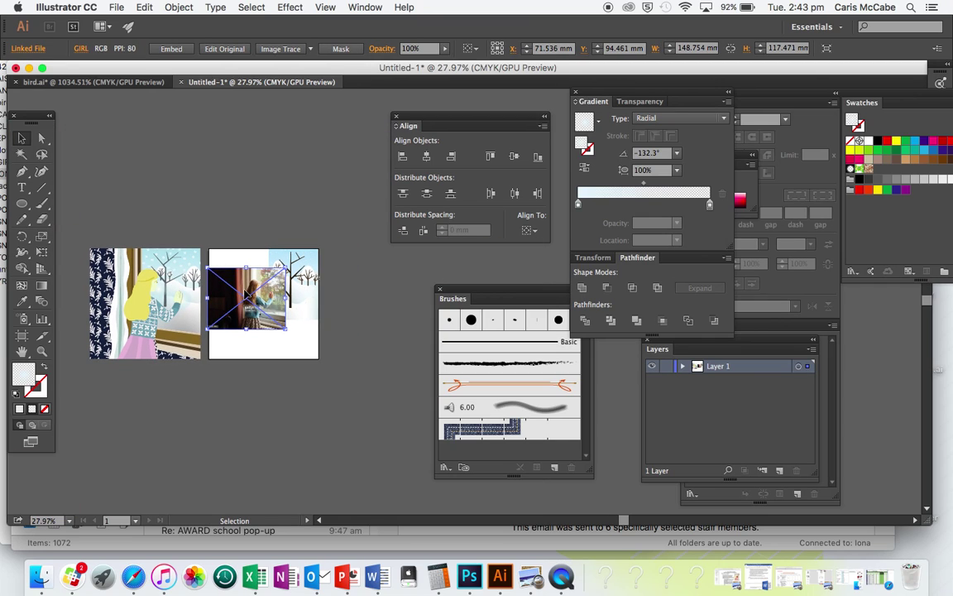
pyautogui.moveTo(287, 329); pyautogui.dragTo(327, 365)
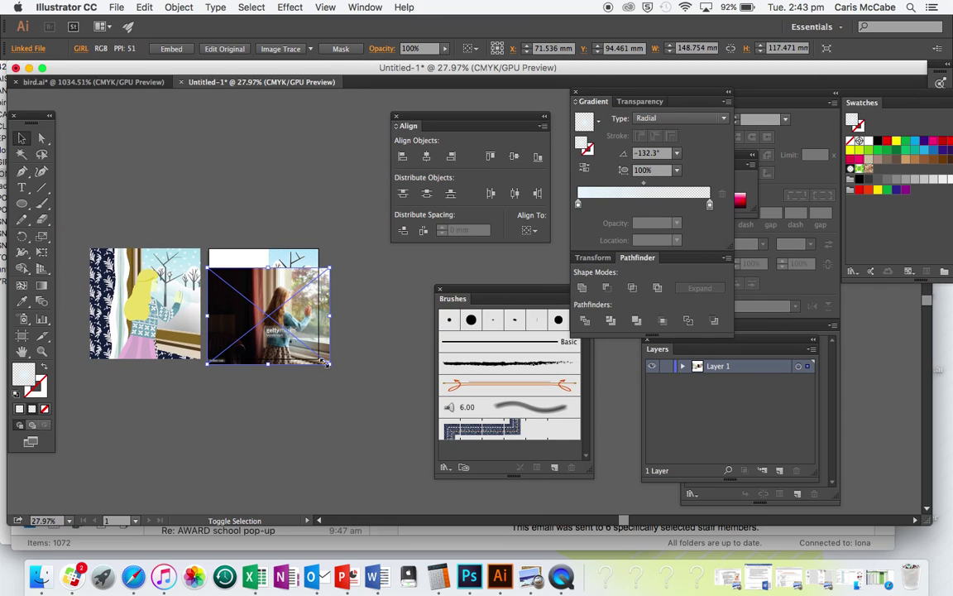
pyautogui.moveTo(204, 249); pyautogui.dragTo(183, 248)
# Shift the photo left over the right artboard and expand Layer 1 in the Layers panel
pyautogui.moveTo(266, 327); pyautogui.dragTo(267, 327)
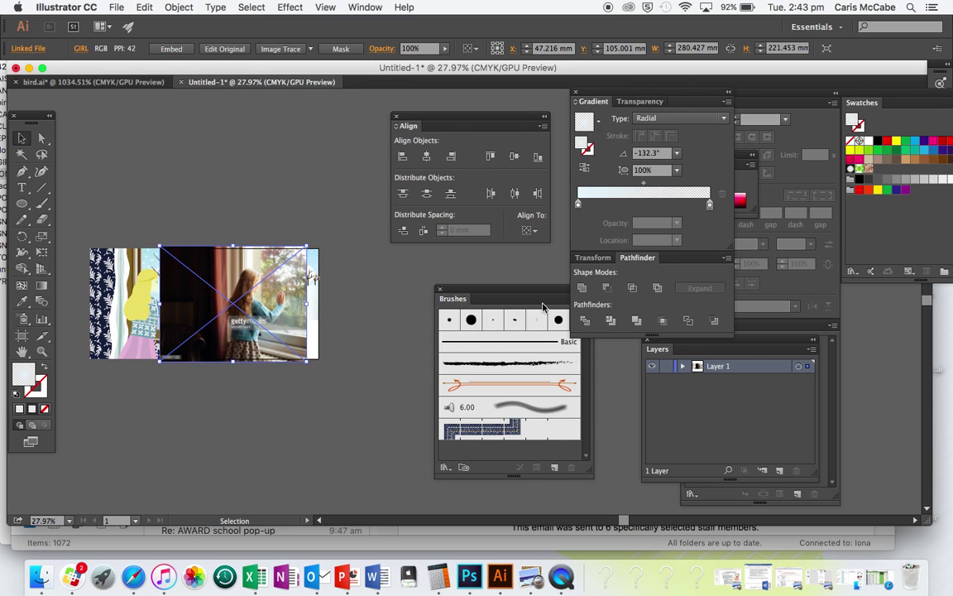
pyautogui.click(682, 366)
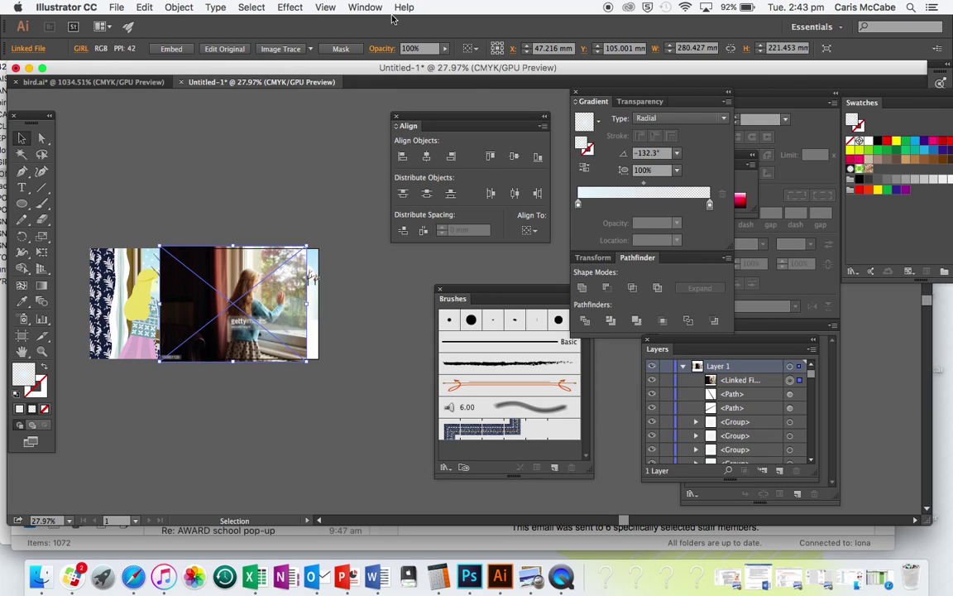
pyautogui.click(445, 50)
# Fade the GIRL photo to 34% opacity in the Control bar
pyautogui.click(412, 63)
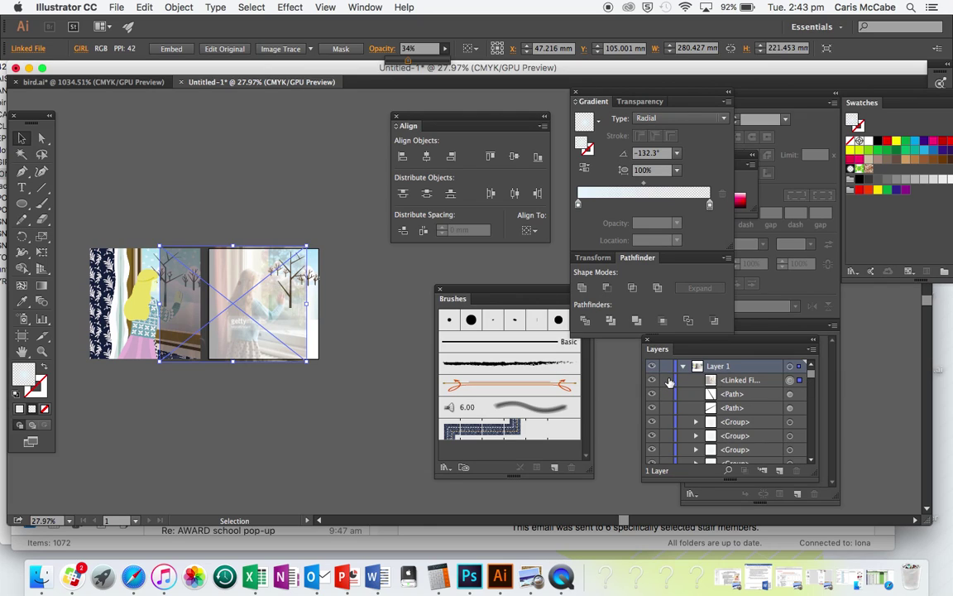
pyautogui.click(368, 7)
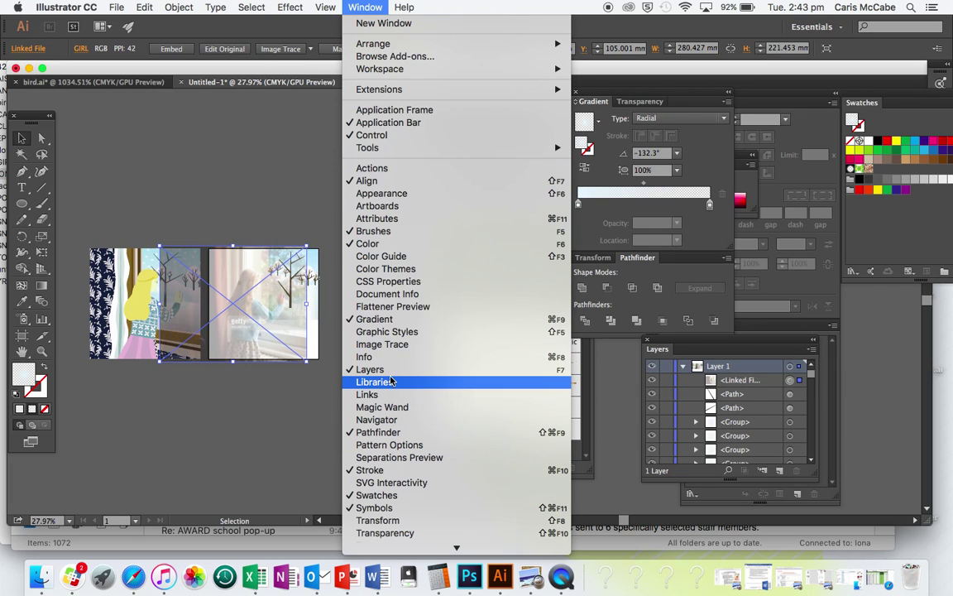
pyautogui.click(668, 372)
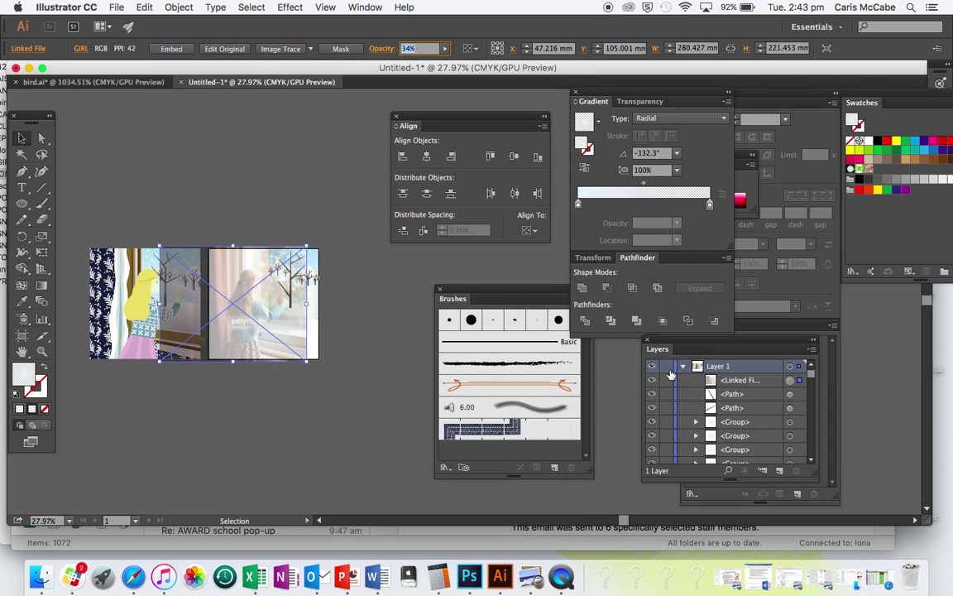
# Toggle the lock on Layer 1 and select the small shape over the photo
pyautogui.click(666, 366)
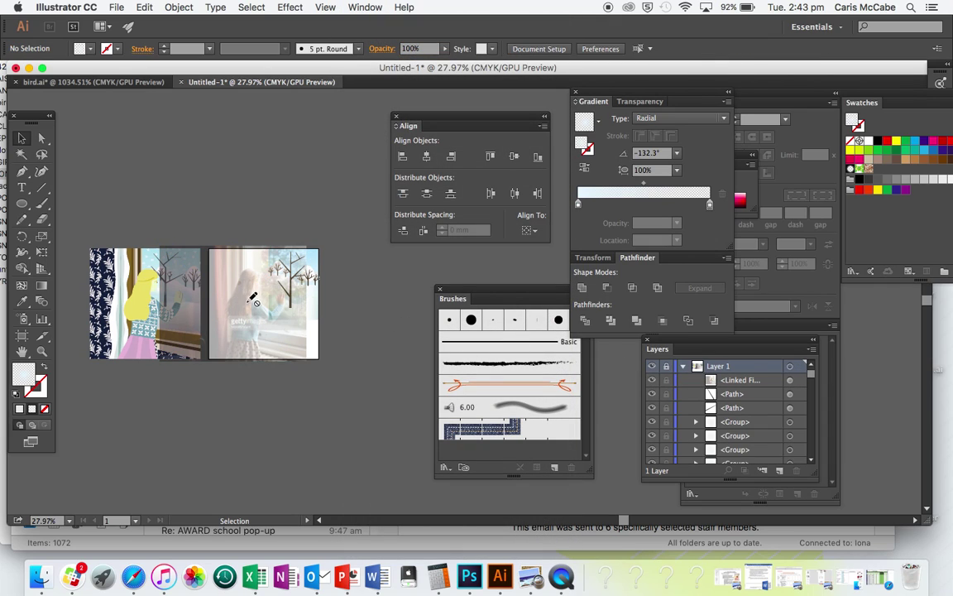
pyautogui.click(666, 366)
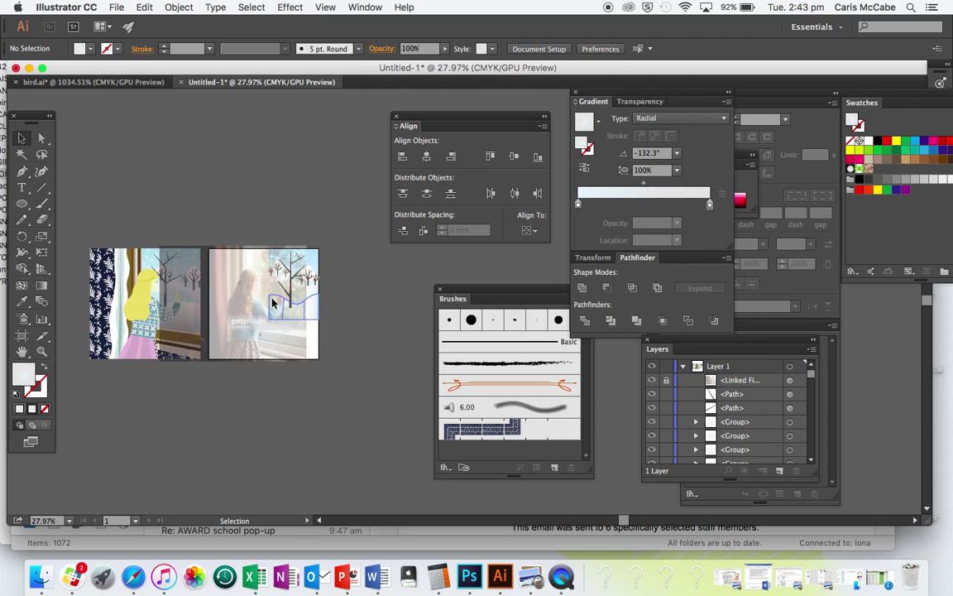
pyautogui.click(306, 302)
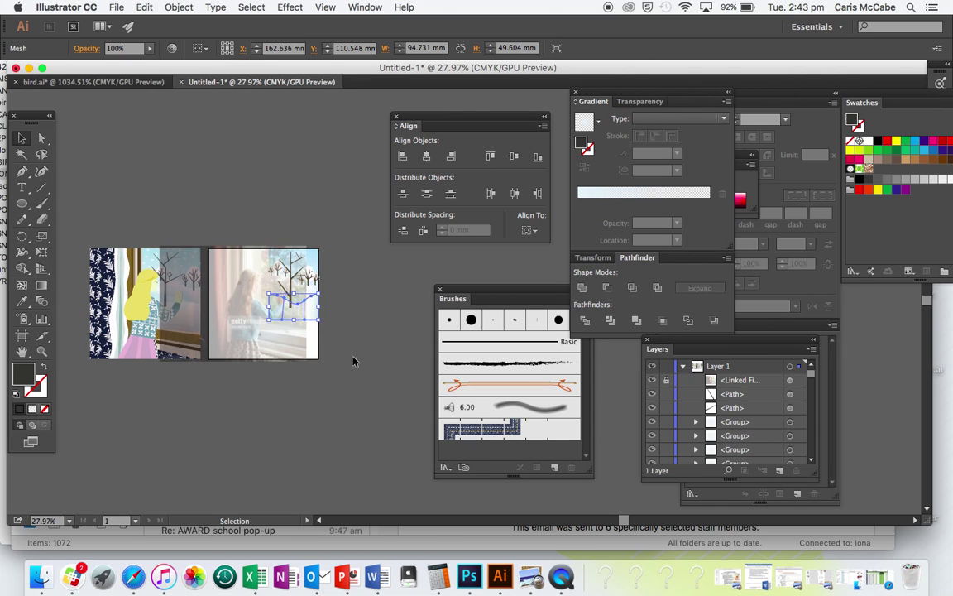
pyautogui.scroll(5, 352, 361)
pyautogui.scroll(5, 352, 361)
pyautogui.hscroll(4, 352, 361)
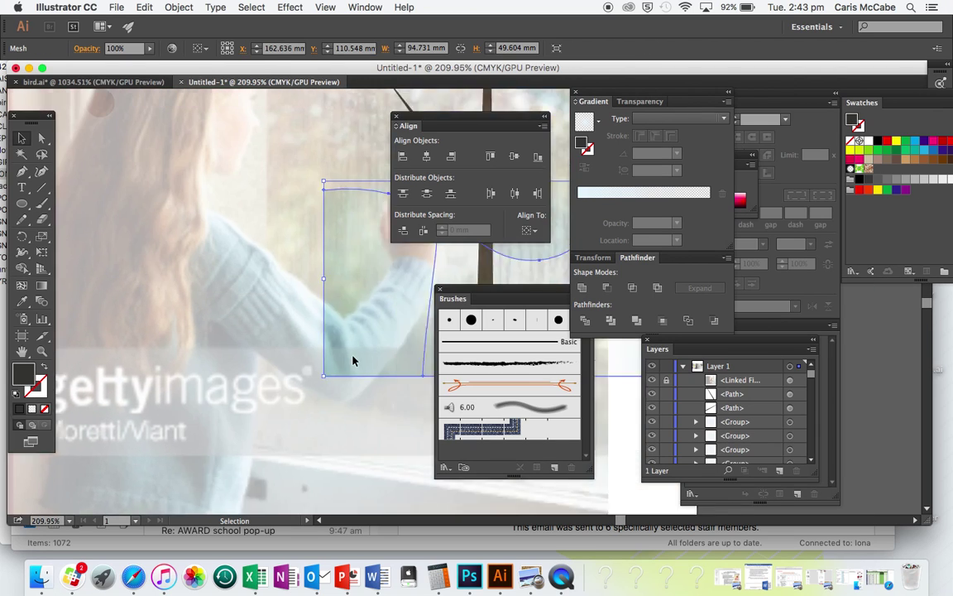
pyautogui.hscroll(-4, 352, 361)
pyautogui.scroll(3, 353, 361)
pyautogui.hscroll(-6, 353, 361)
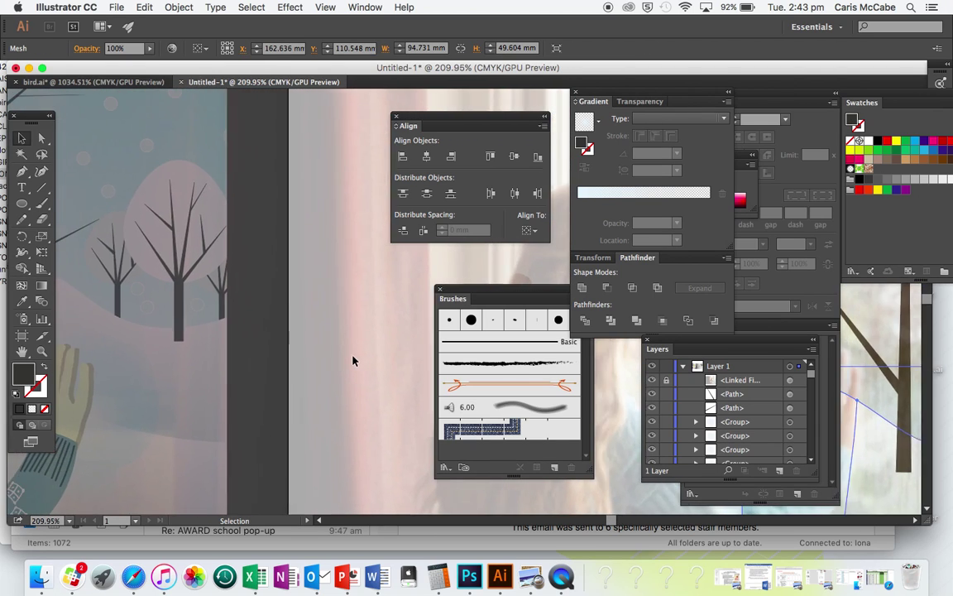
pyautogui.hscroll(6, 353, 360)
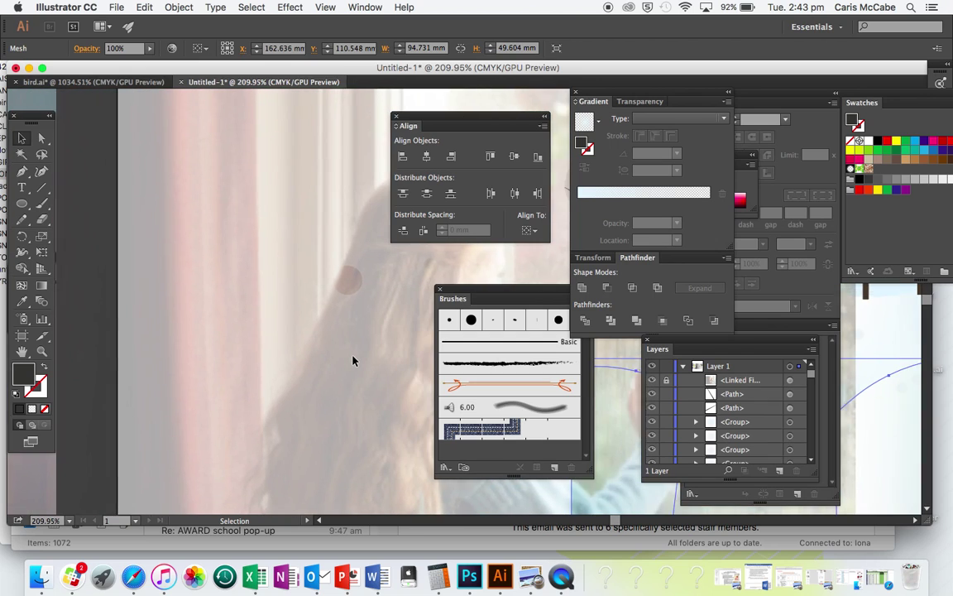
pyautogui.scroll(4, 353, 360)
pyautogui.scroll(-3, 351, 362)
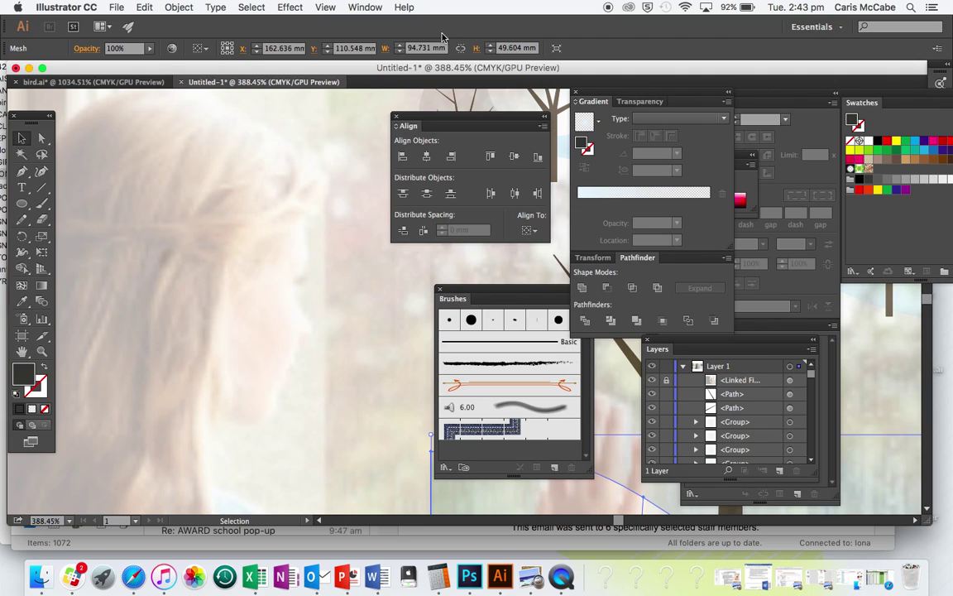
# Trace a curved path with the Curvature tool down the hair edge beside the face toward the chin
pyautogui.hotkey('shift', '`')
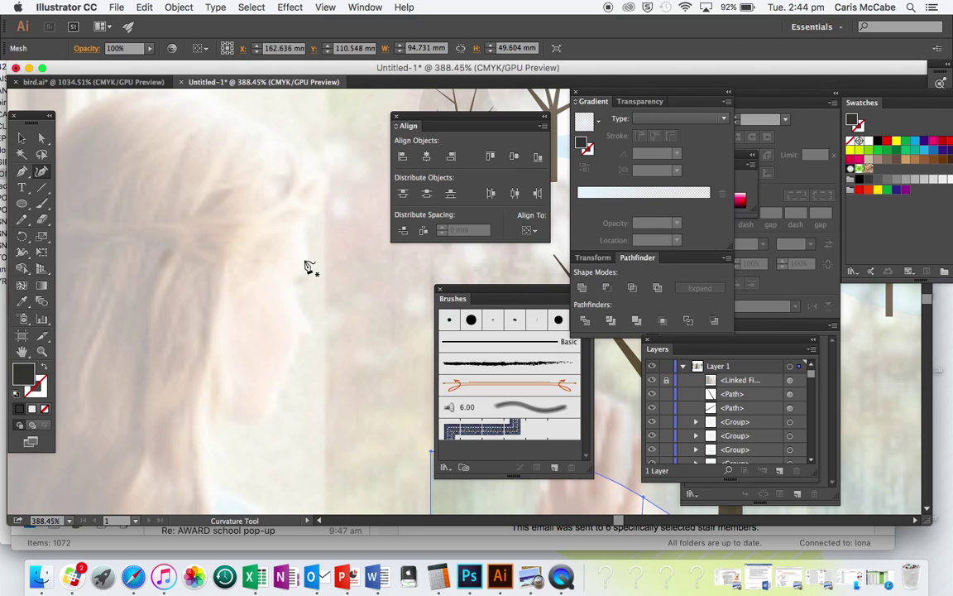
pyautogui.click(302, 217)
pyautogui.click(307, 258)
pyautogui.click(302, 270)
pyautogui.click(293, 282)
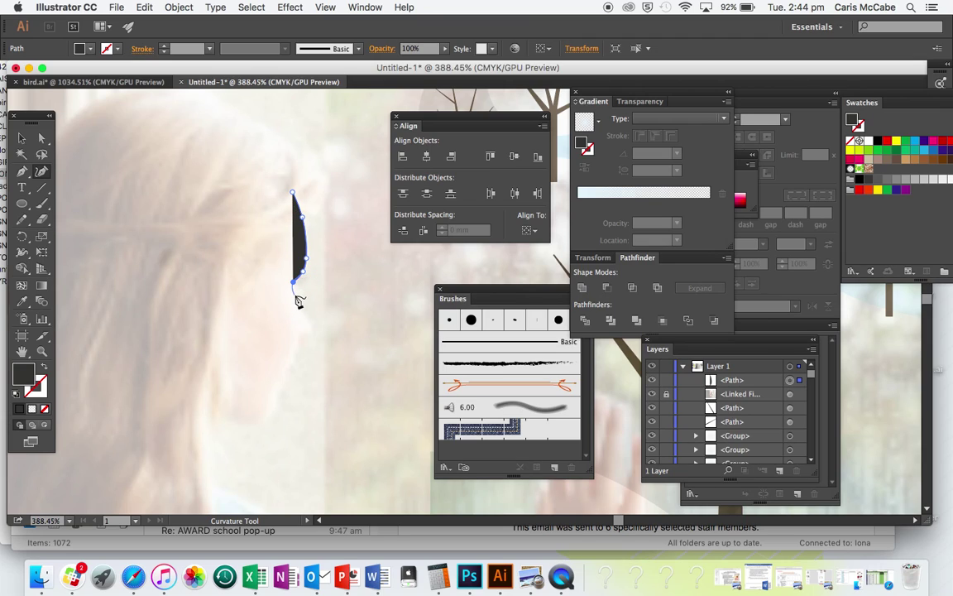
pyautogui.click(306, 313)
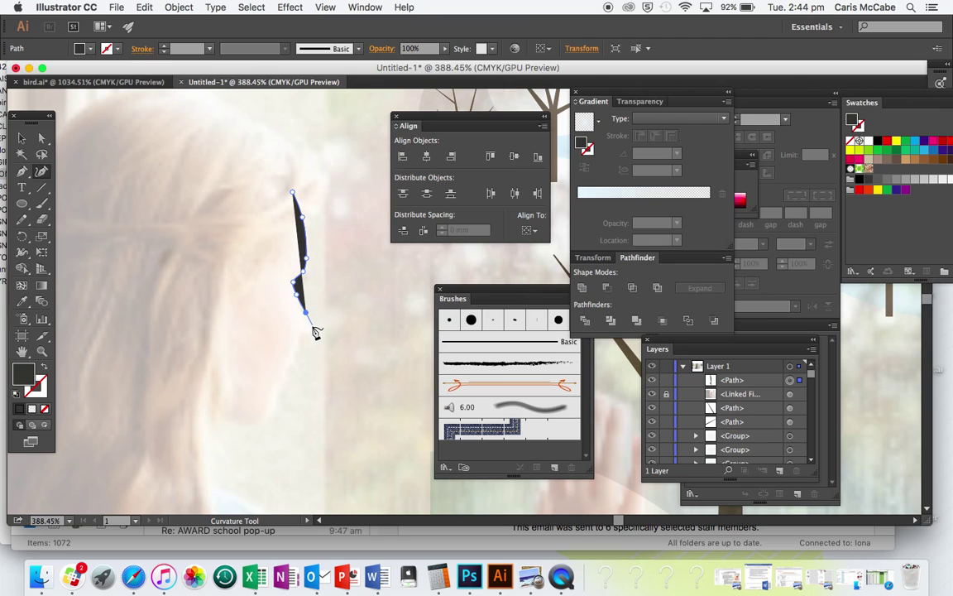
pyautogui.click(312, 327)
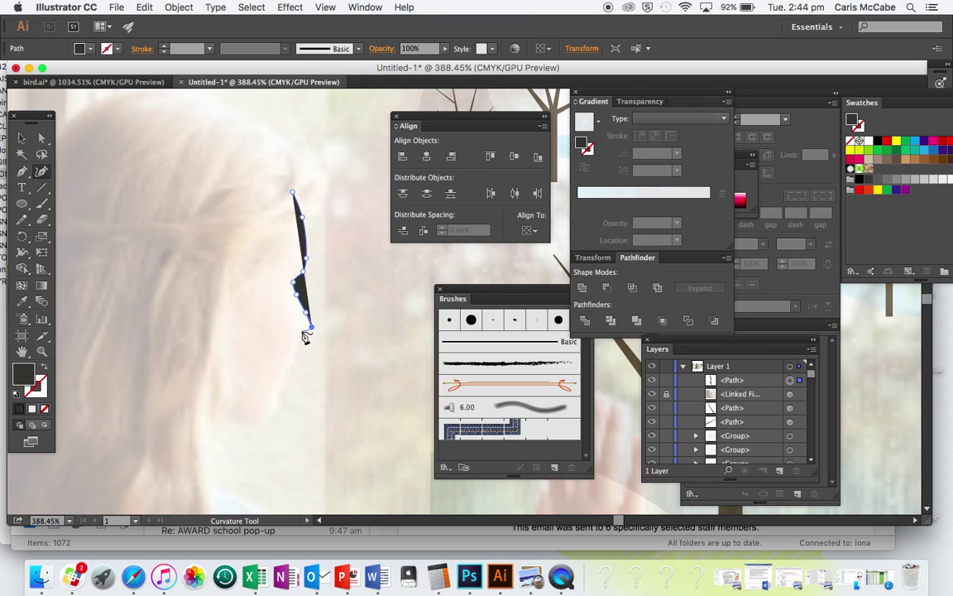
pyautogui.click(301, 331)
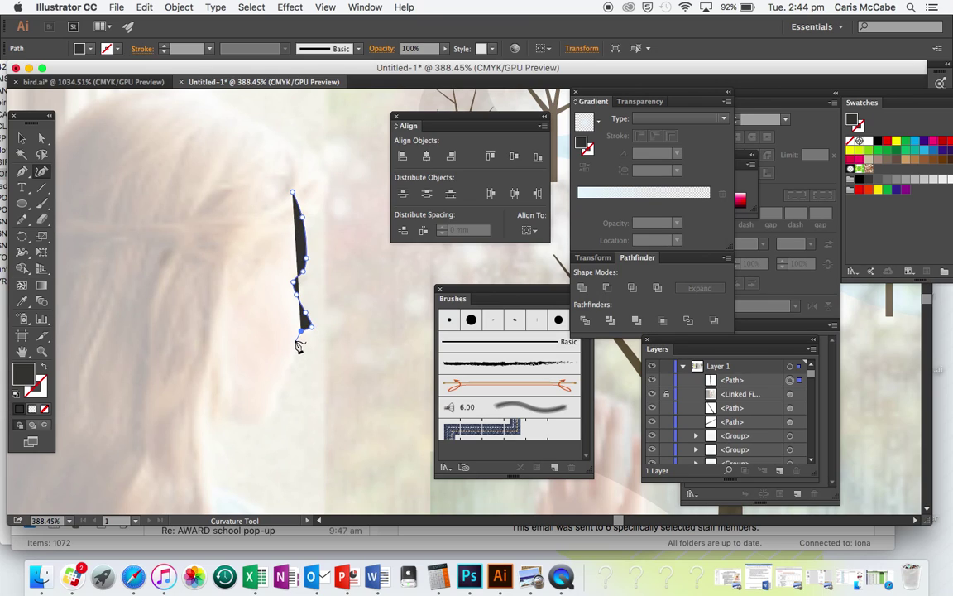
pyautogui.click(292, 336)
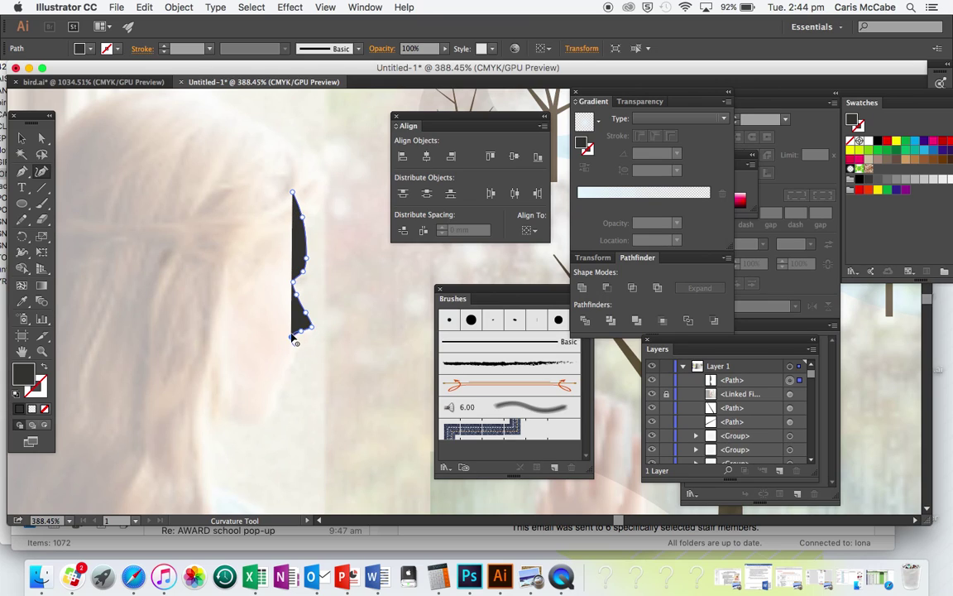
# Swap fill and stroke so the path becomes a 1 pt black outline with no fill
pyautogui.scroll(5, 295, 354)
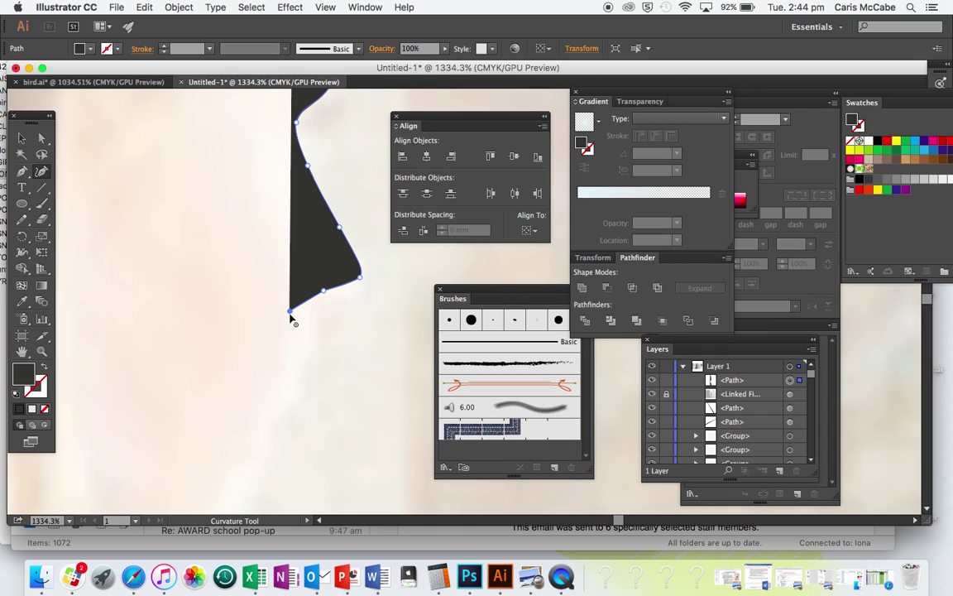
pyautogui.scroll(-4, 321, 343)
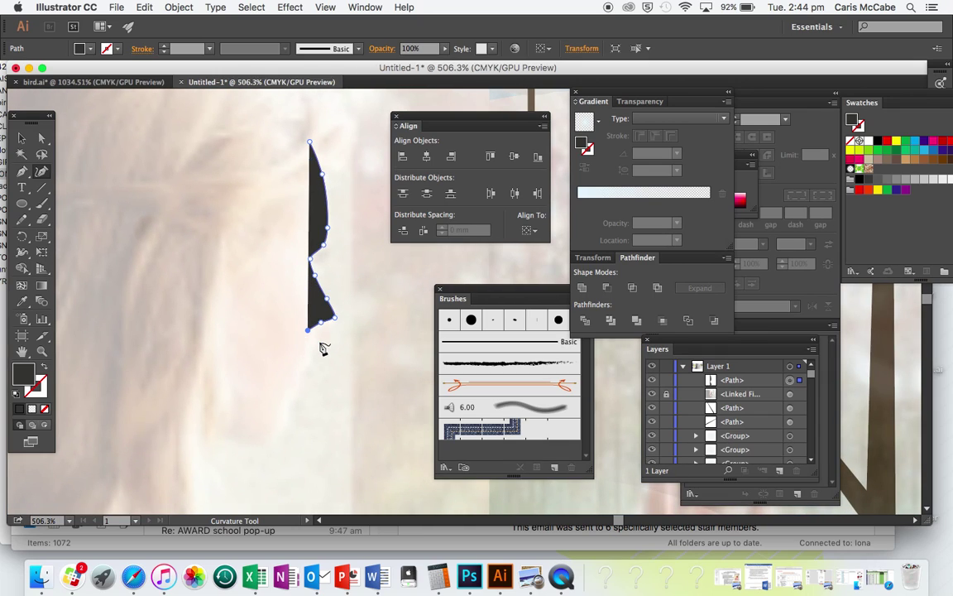
pyautogui.scroll(5, 320, 341)
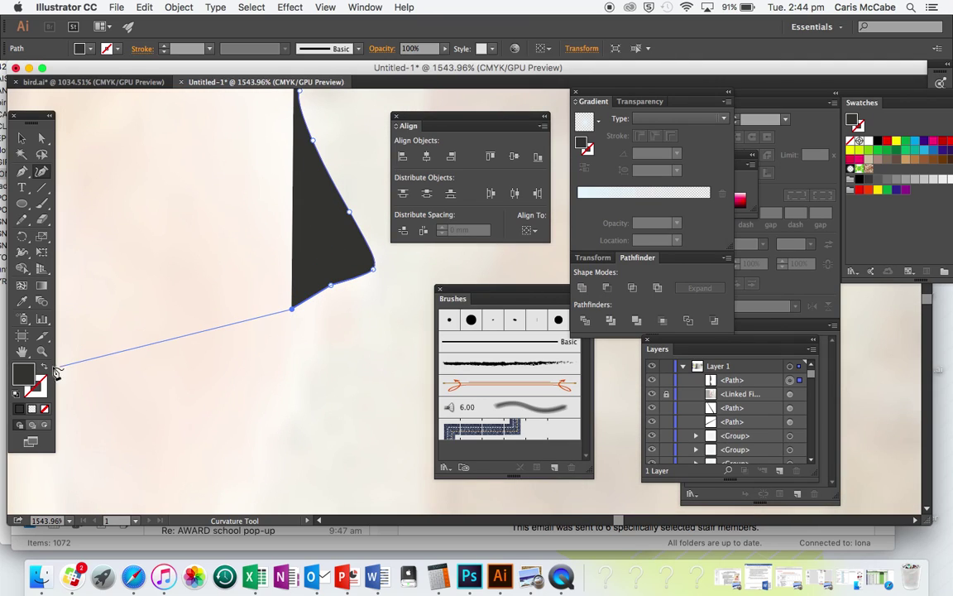
pyautogui.click(44, 366)
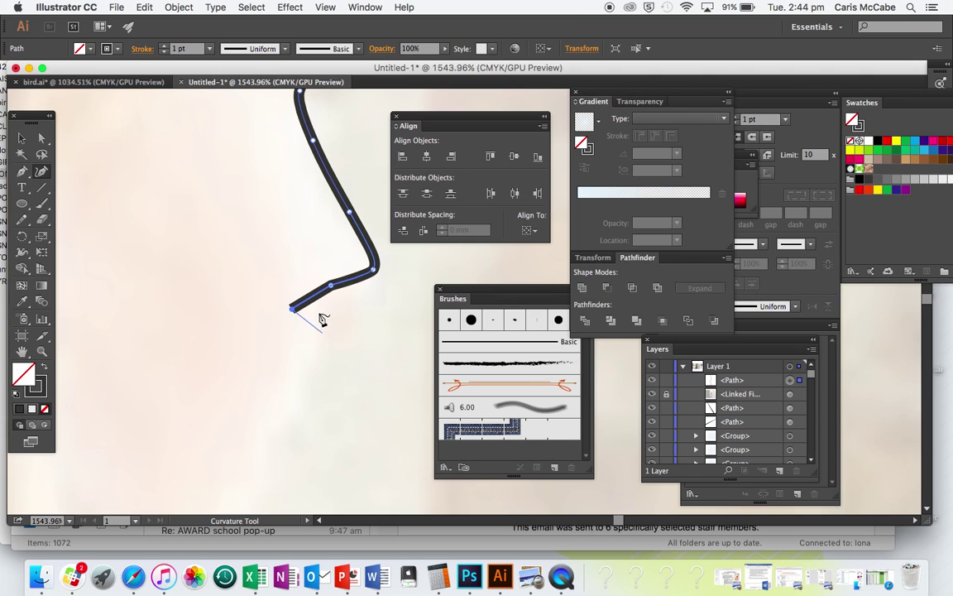
# Fit the artboard in the window and resume the profile path from its end point
pyautogui.scroll(-3, 347, 338)
pyautogui.press('super+0')
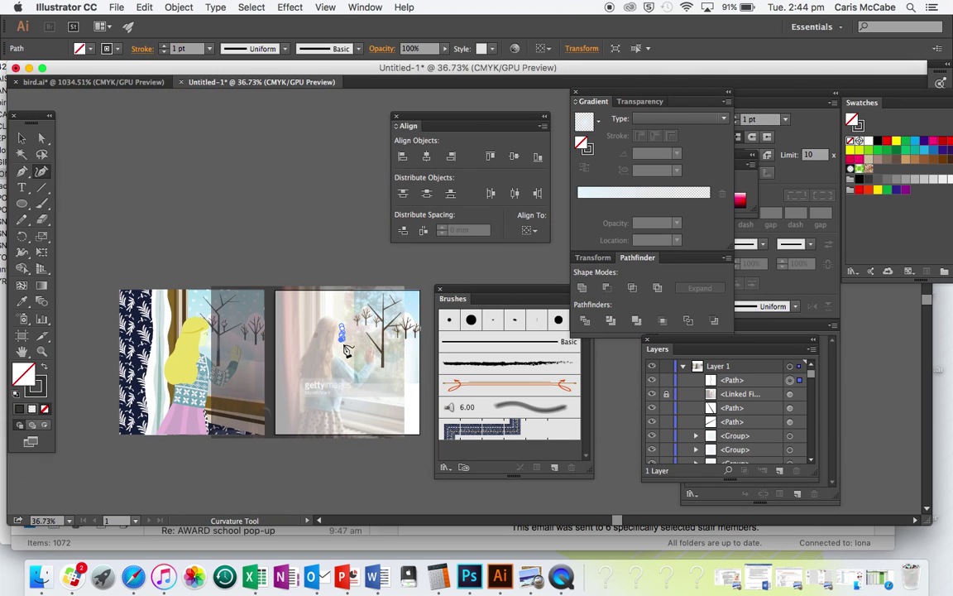
pyautogui.scroll(10, 345, 349)
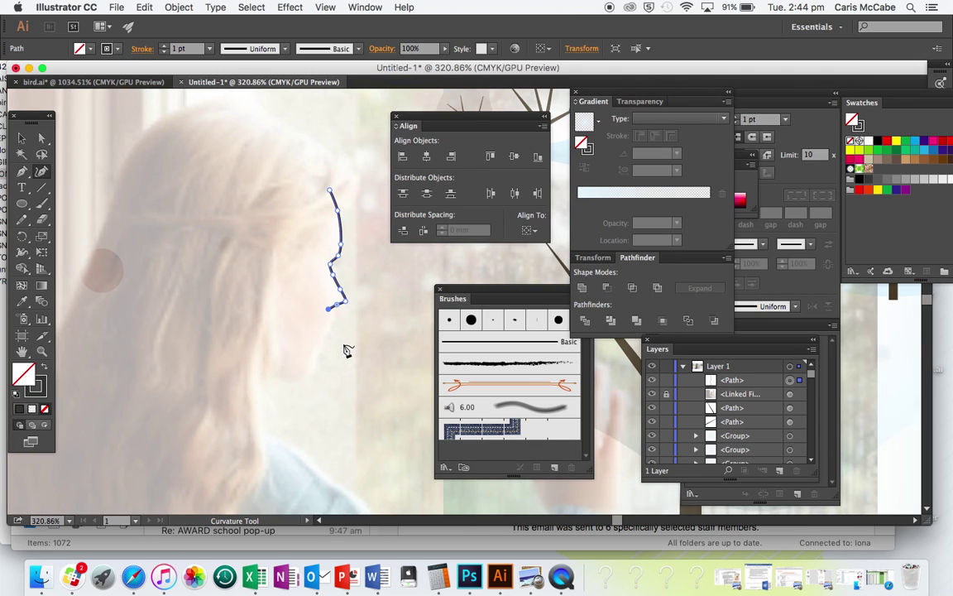
pyautogui.scroll(4, 348, 351)
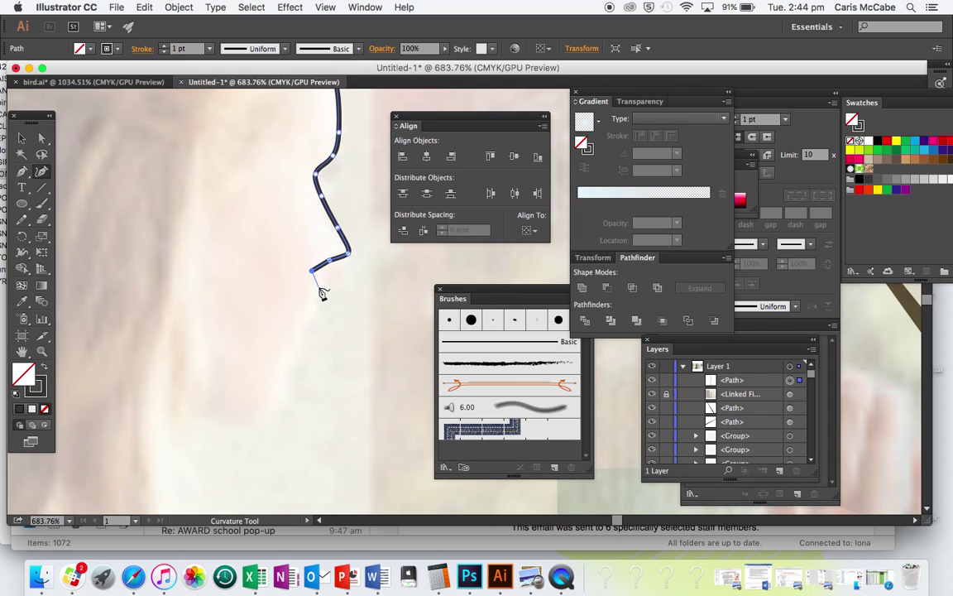
pyautogui.click(316, 280)
pyautogui.scroll(6, 309, 355)
pyautogui.scroll(-3, 306, 358)
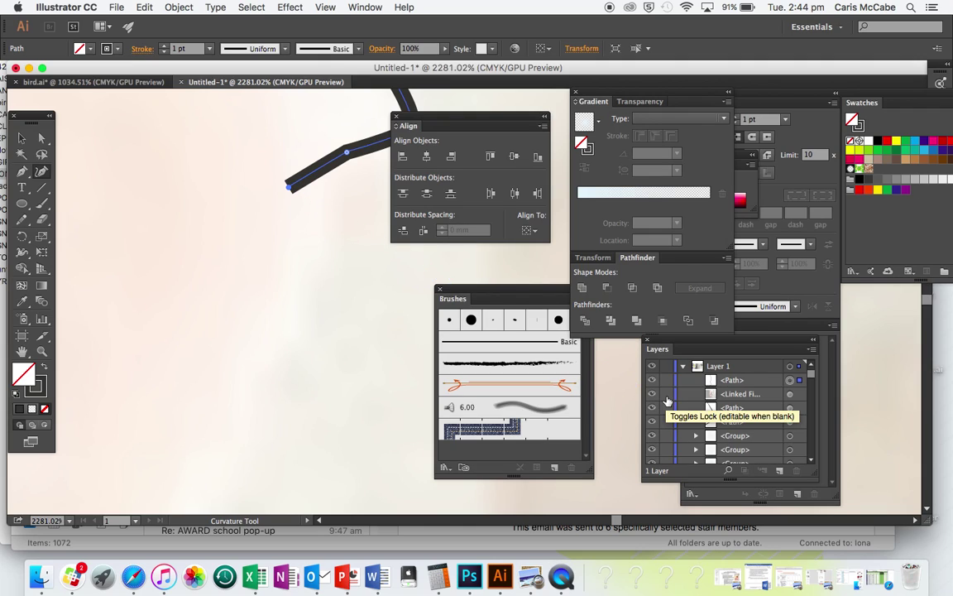
# Select the linked GIRL photo and raise its opacity to 84%
pyautogui.press('v')
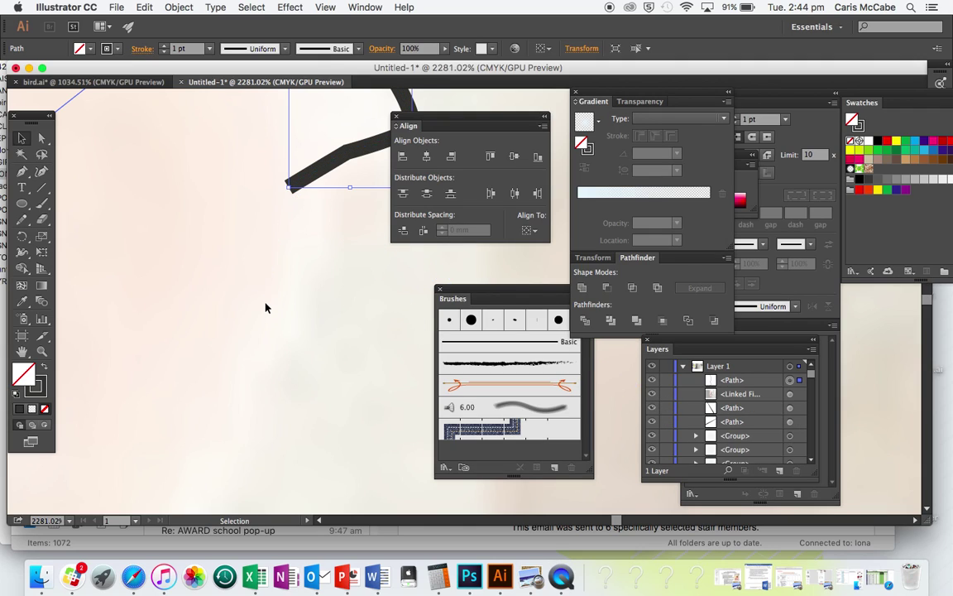
pyautogui.click(265, 309)
pyautogui.click(444, 50)
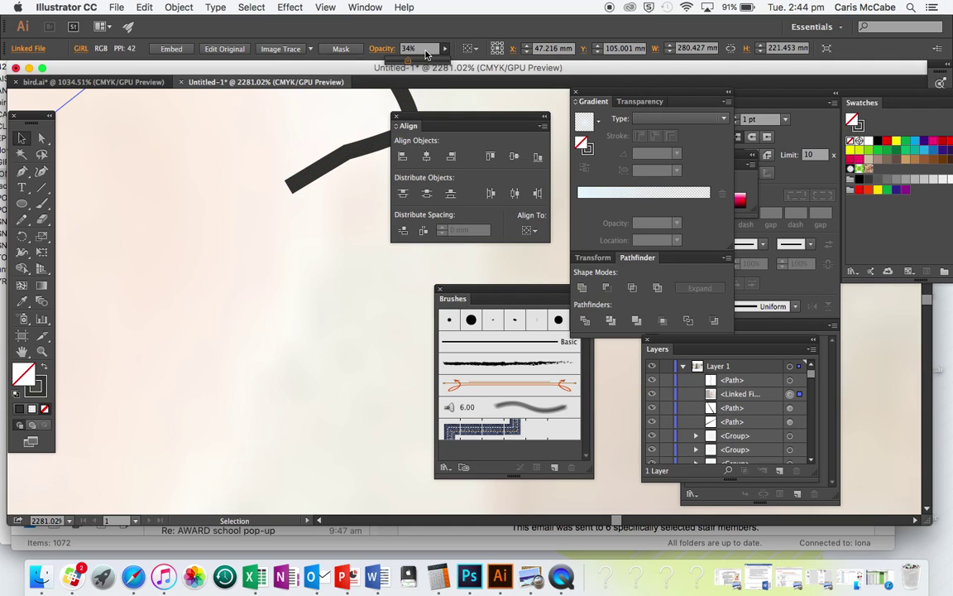
pyautogui.moveTo(427, 60); pyautogui.dragTo(440, 60)
pyautogui.scroll(-10, 281, 224)
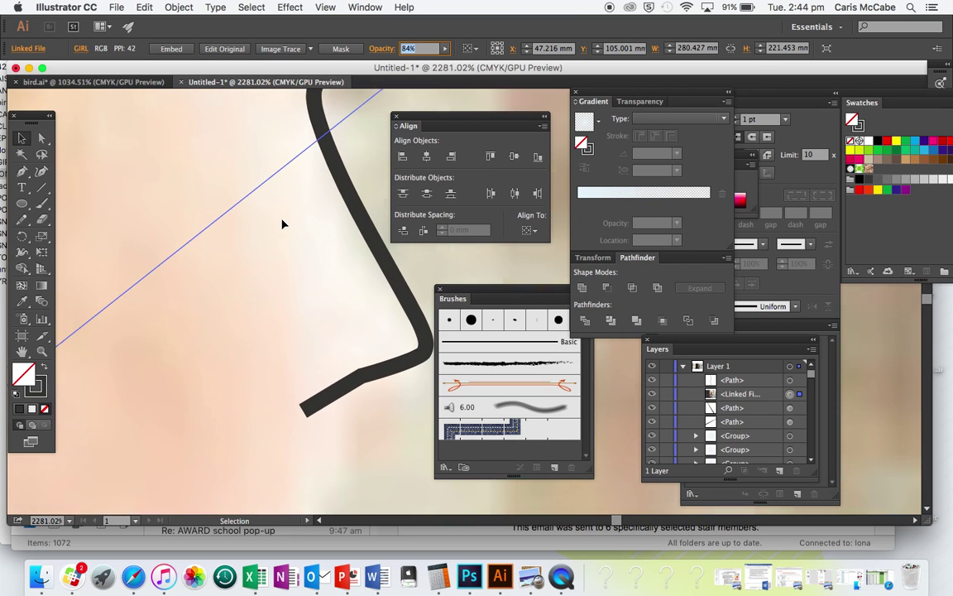
pyautogui.scroll(-1, 288, 244)
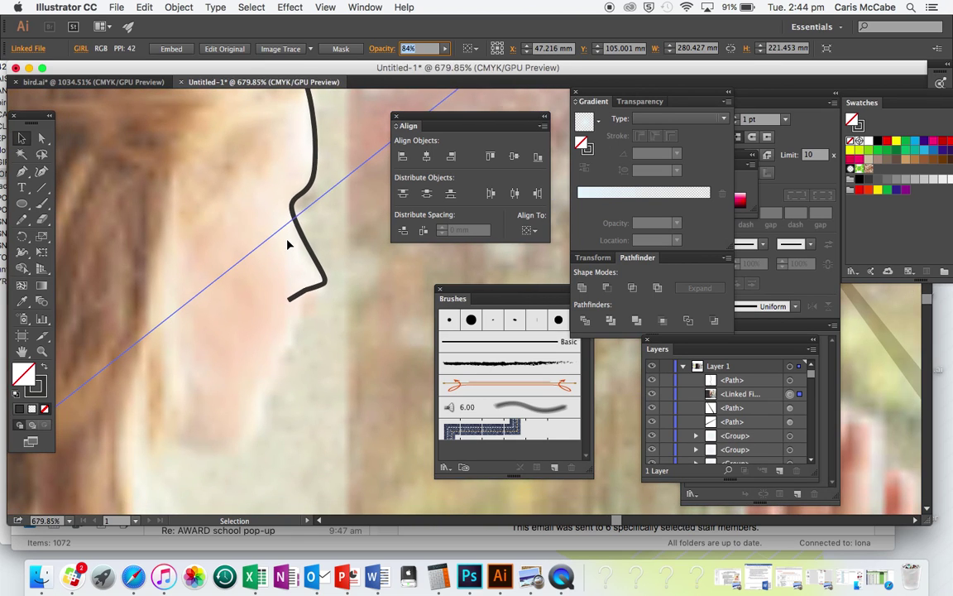
pyautogui.scroll(-3, 288, 244)
pyautogui.scroll(-2, 288, 244)
pyautogui.scroll(-5, 288, 245)
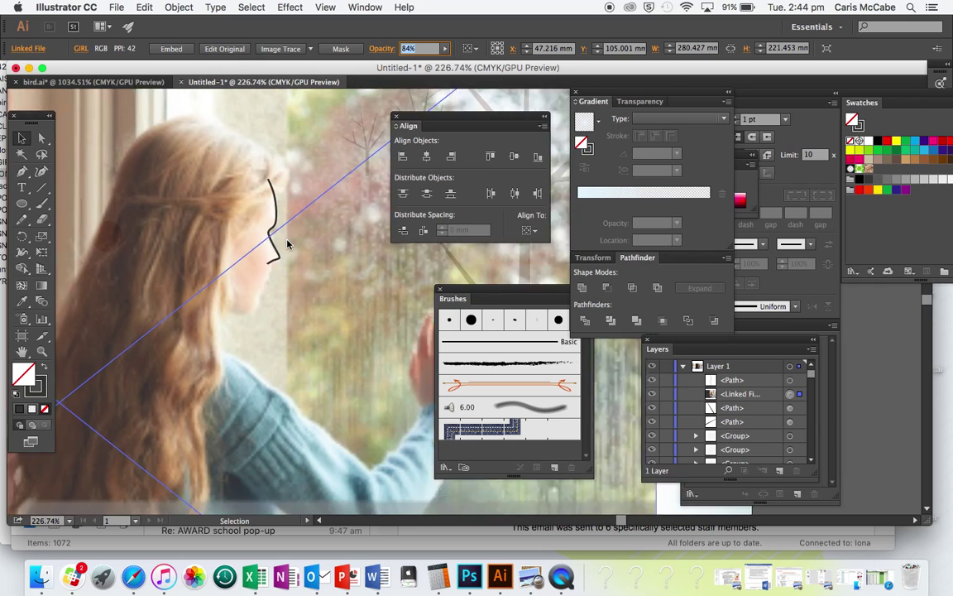
# Remove the four lower tail anchors from the profile path with the Delete Anchor Point tool
pyautogui.scroll(8, 305, 282)
pyautogui.click(308, 333)
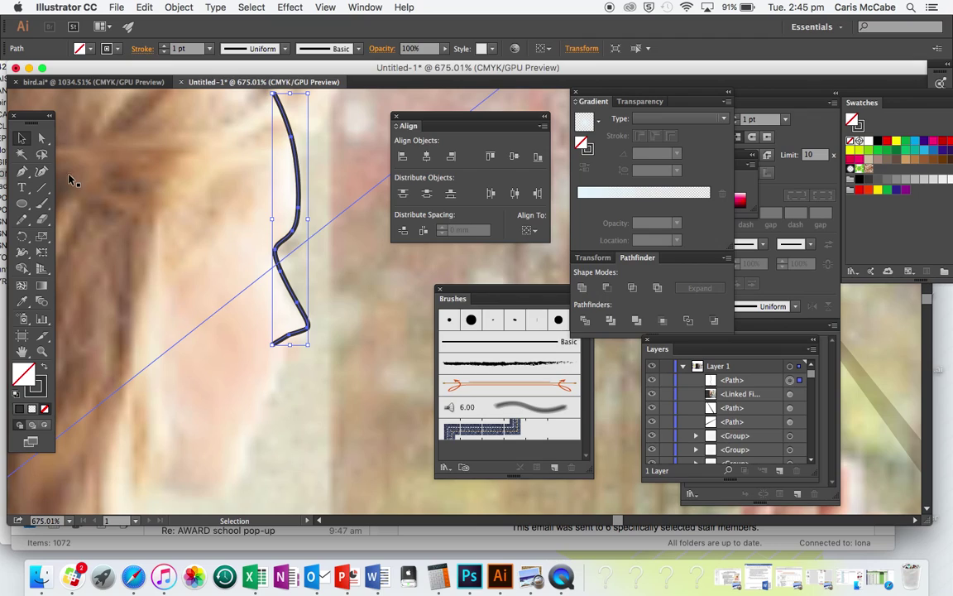
pyautogui.click(22, 171)
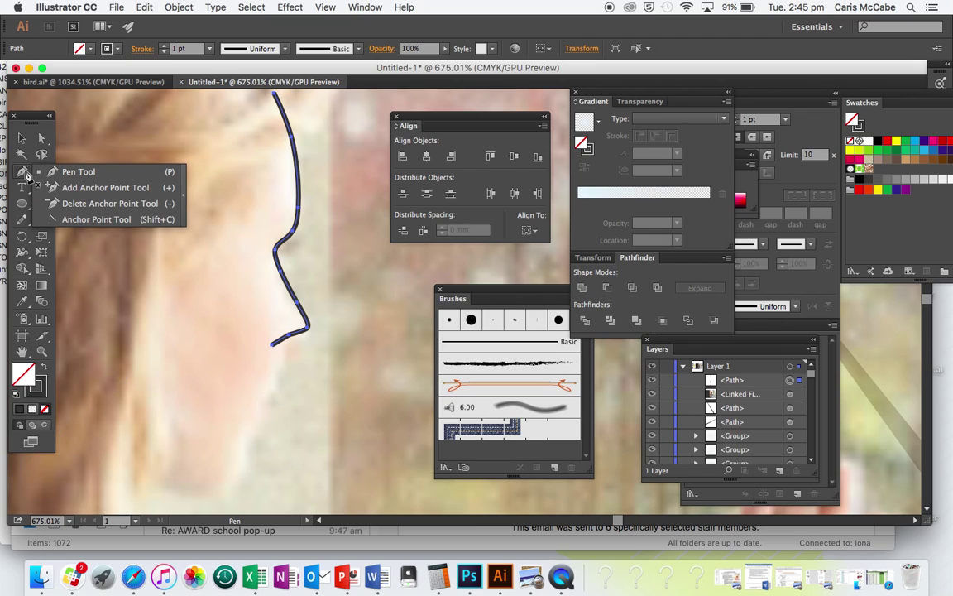
pyautogui.click(73, 203)
pyautogui.moveTo(22, 173); pyautogui.dragTo(73, 204)
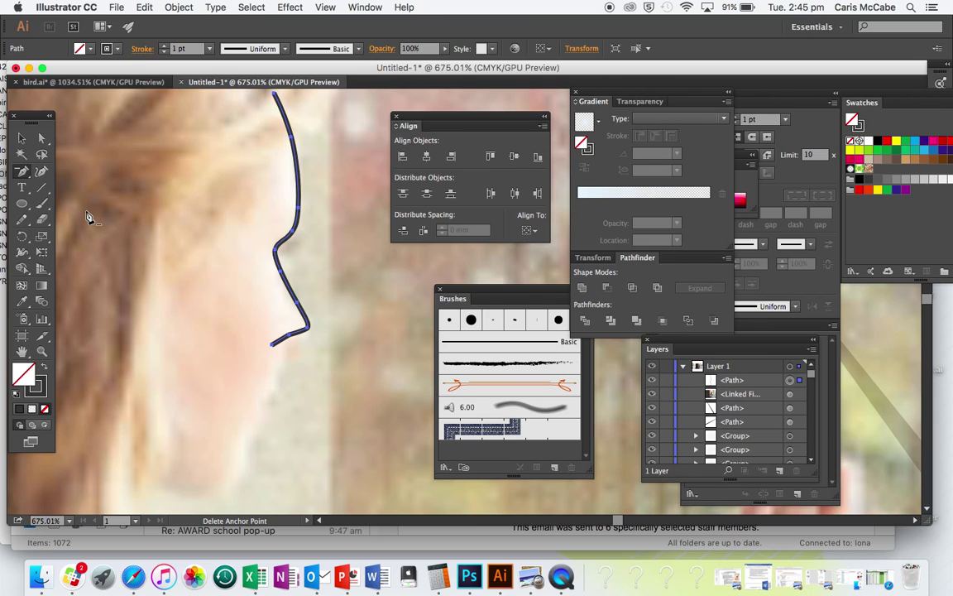
pyautogui.click(275, 346)
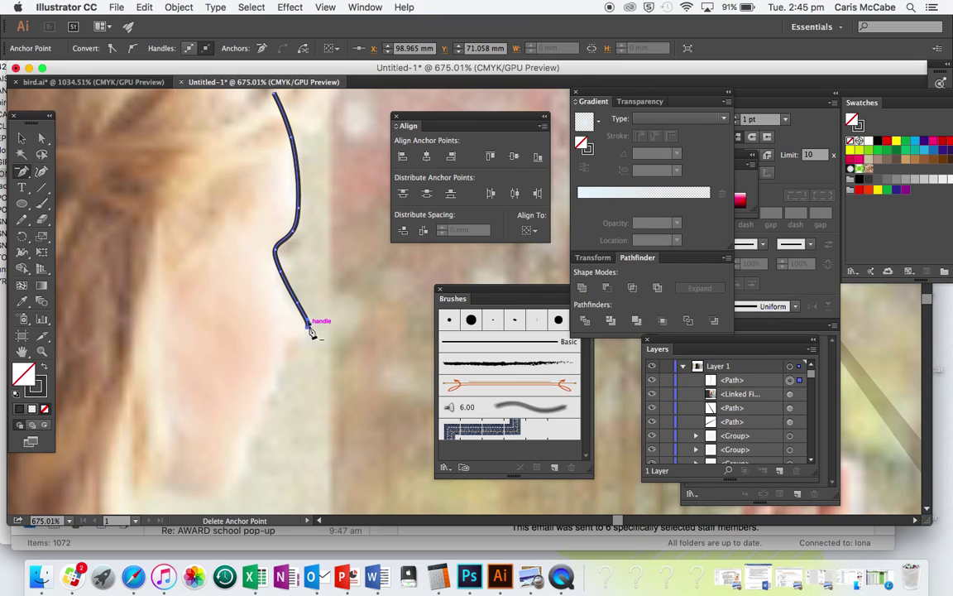
pyautogui.click(305, 316)
pyautogui.click(287, 283)
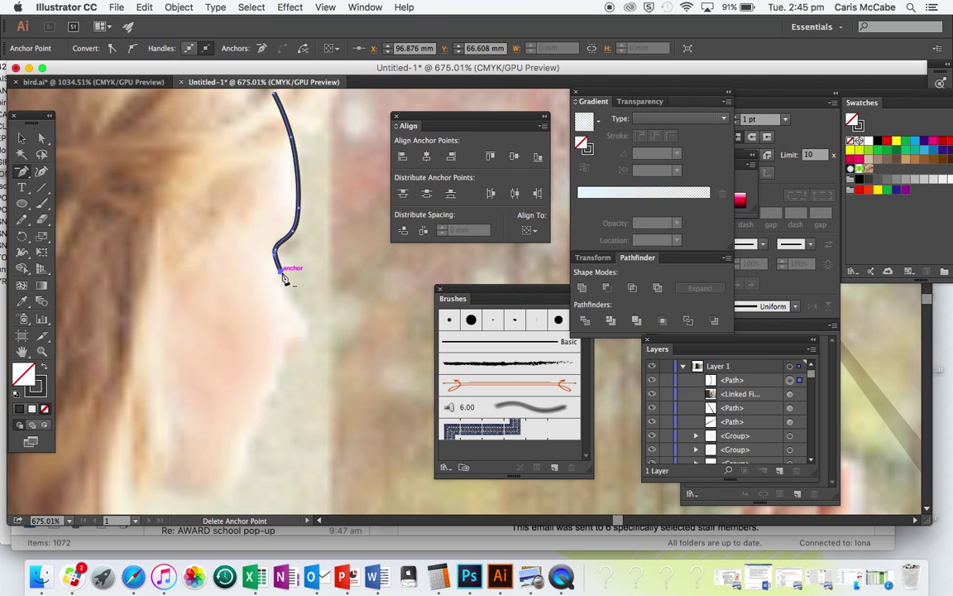
pyautogui.click(281, 272)
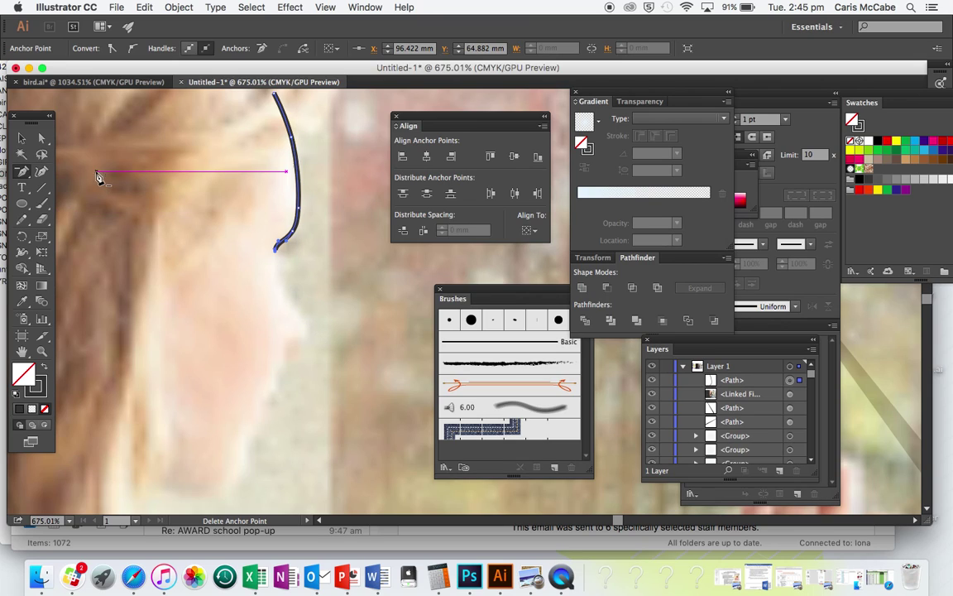
# Extend the profile path with the Curvature tool past the lips, down to the chin and along the jaw
pyautogui.click(44, 174)
pyautogui.click(278, 265)
pyautogui.click(289, 292)
pyautogui.click(290, 356)
pyautogui.click(266, 398)
pyautogui.click(248, 437)
pyautogui.click(251, 465)
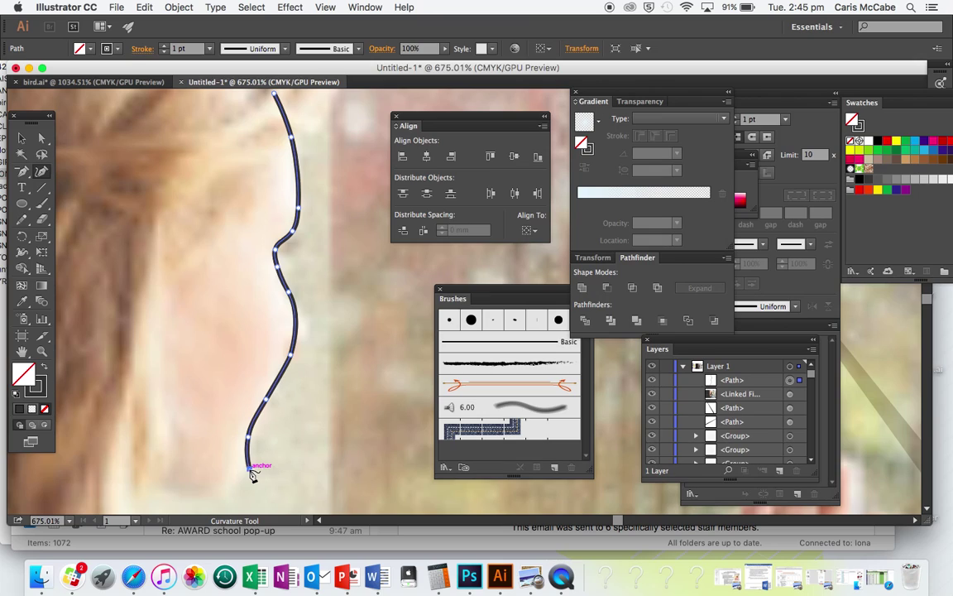
pyautogui.click(233, 493)
pyautogui.click(160, 490)
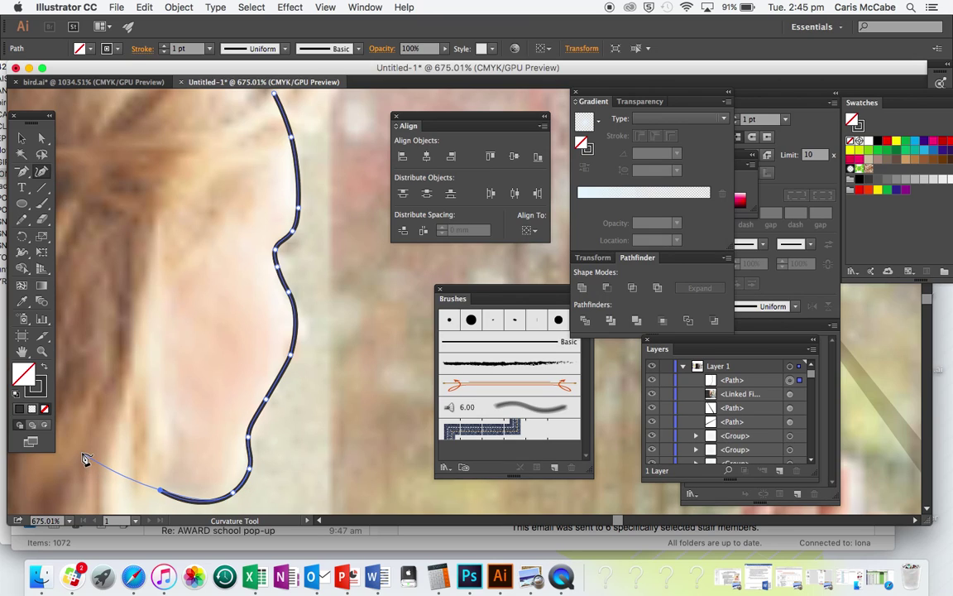
# Undo the misplaced end anchors and redraw the curve under the chin and back along the jaw
pyautogui.press('super+z')
pyautogui.press('super+z')
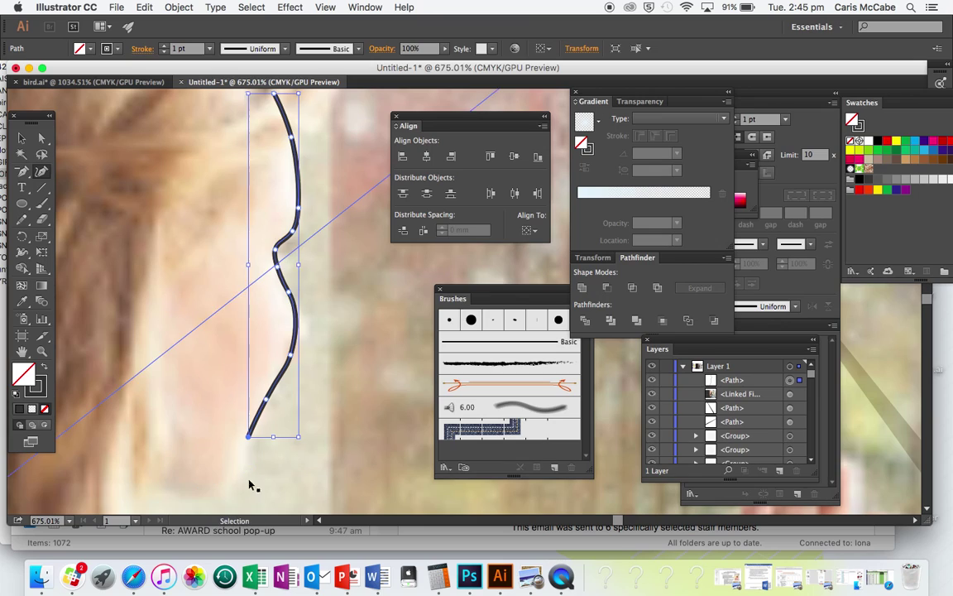
pyautogui.press('super+z')
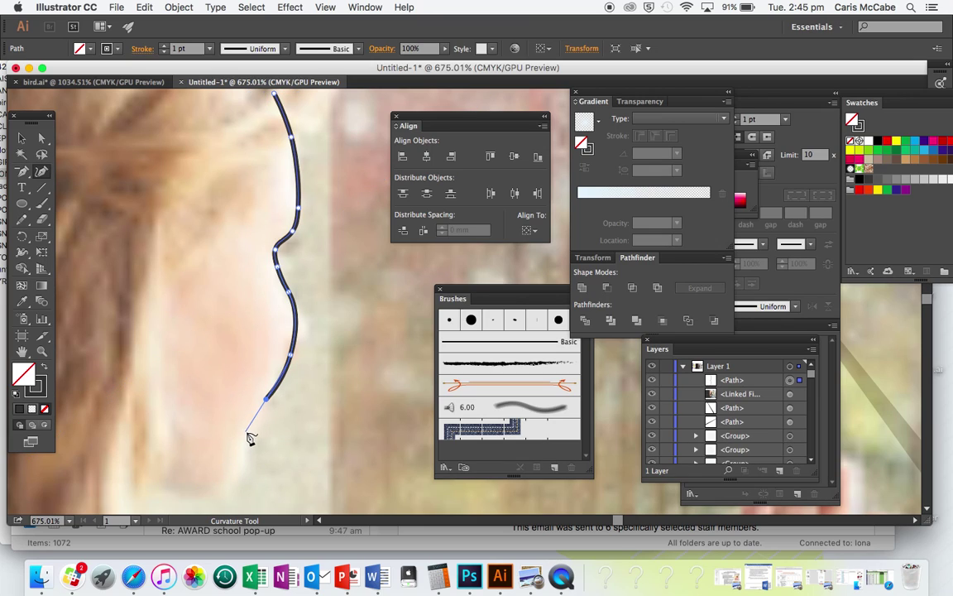
pyautogui.click(249, 438)
pyautogui.click(244, 470)
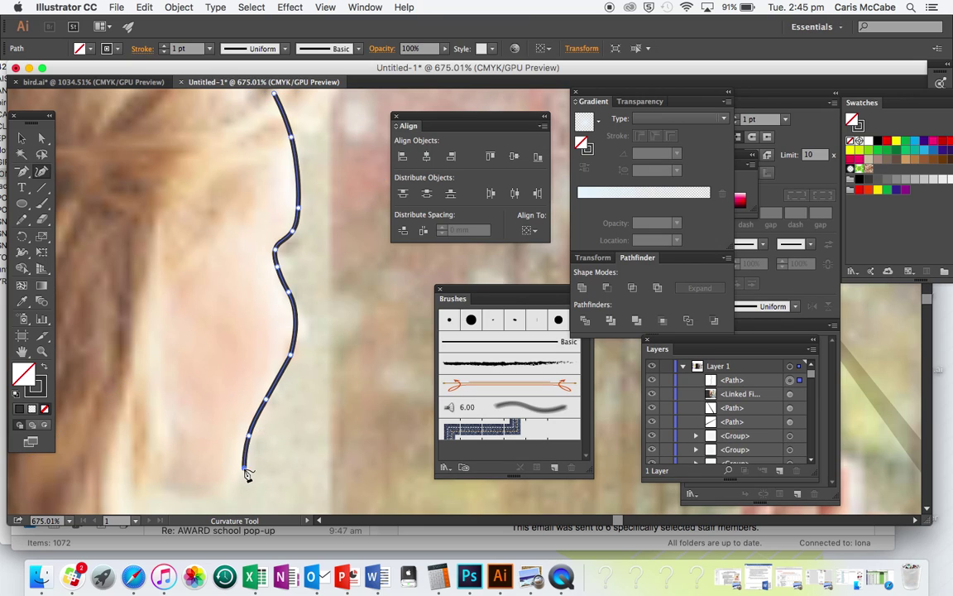
pyautogui.click(183, 490)
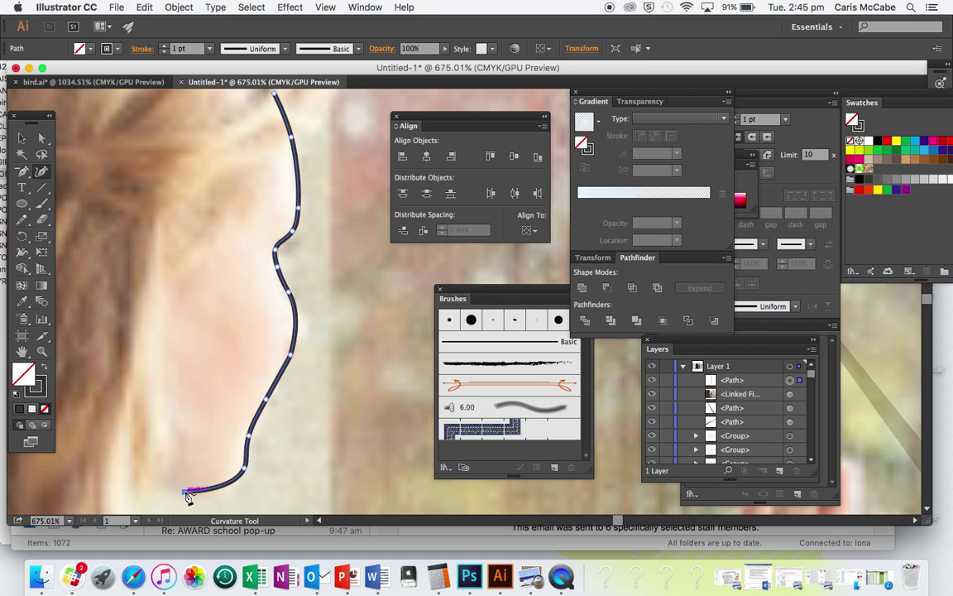
pyautogui.click(79, 454)
pyautogui.scroll(-5, 78, 453)
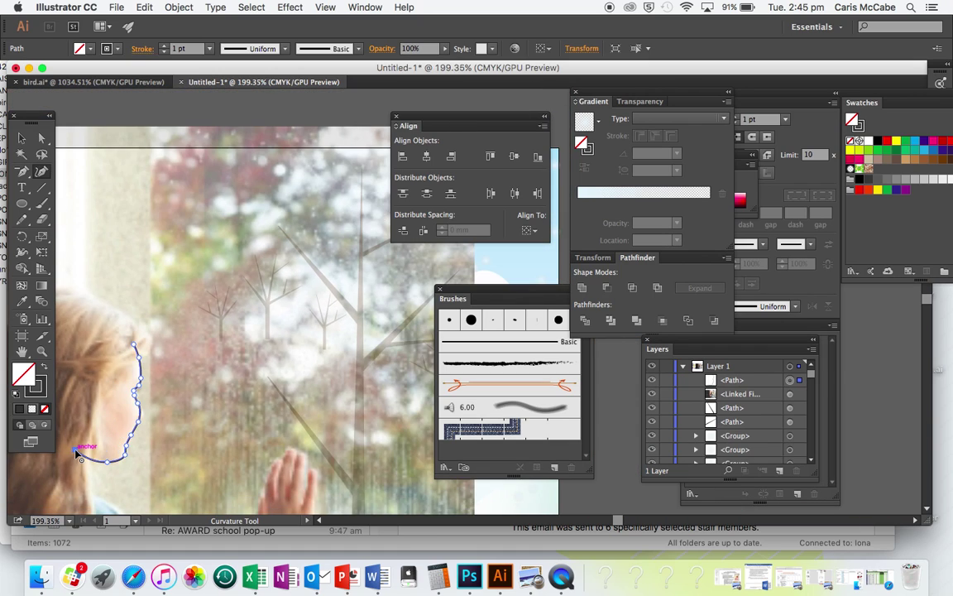
# Arc the path over the head and close it at its starting point
pyautogui.hscroll(-10, 79, 453)
pyautogui.click(300, 348)
pyautogui.click(372, 328)
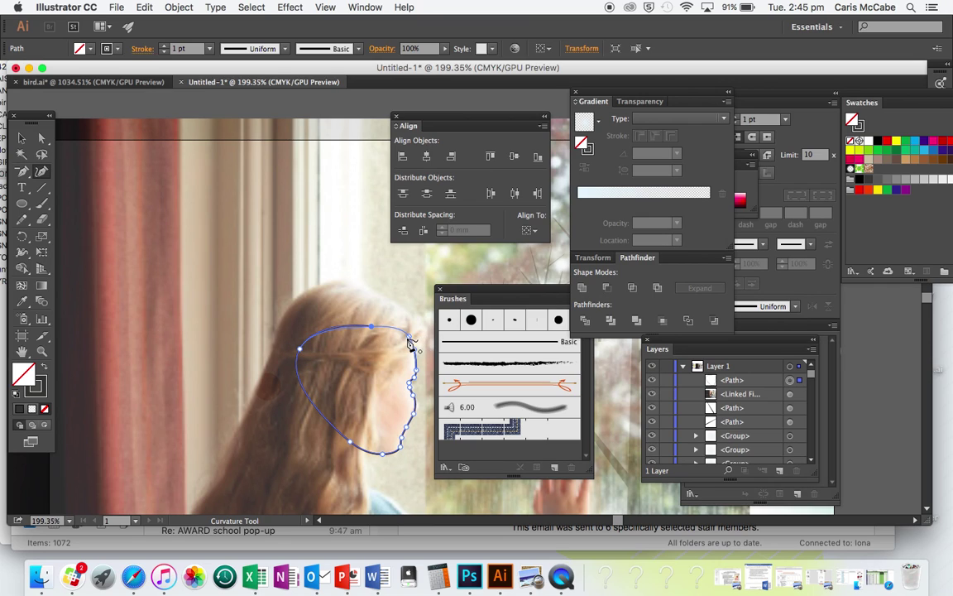
pyautogui.click(408, 338)
pyautogui.click(410, 340)
# Give the closed head shape a solid light beige skin-tone fill picked in the Color Picker
pyautogui.press('v')
pyautogui.hscroll(5, 376, 295)
pyautogui.click(376, 298)
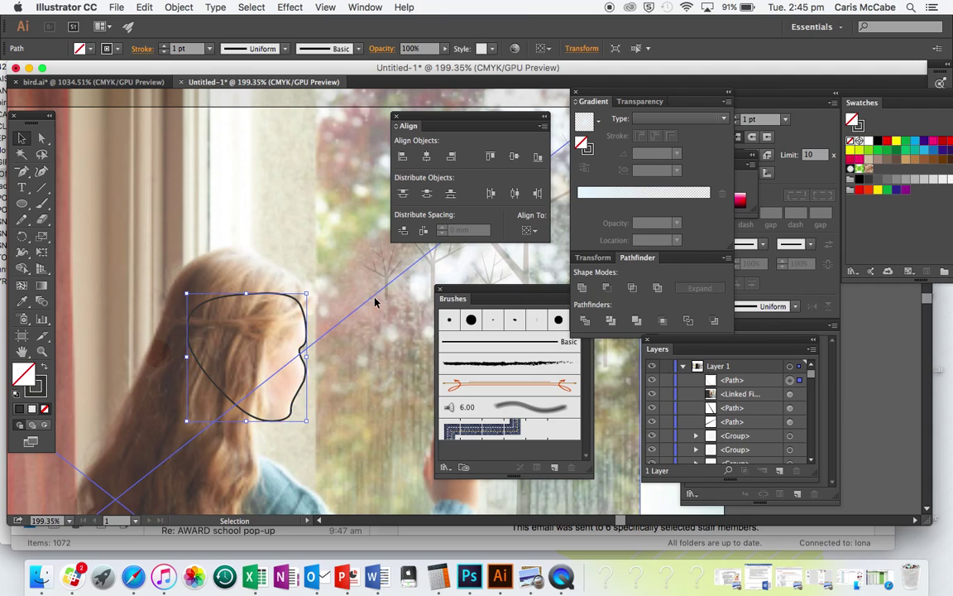
pyautogui.click(300, 402)
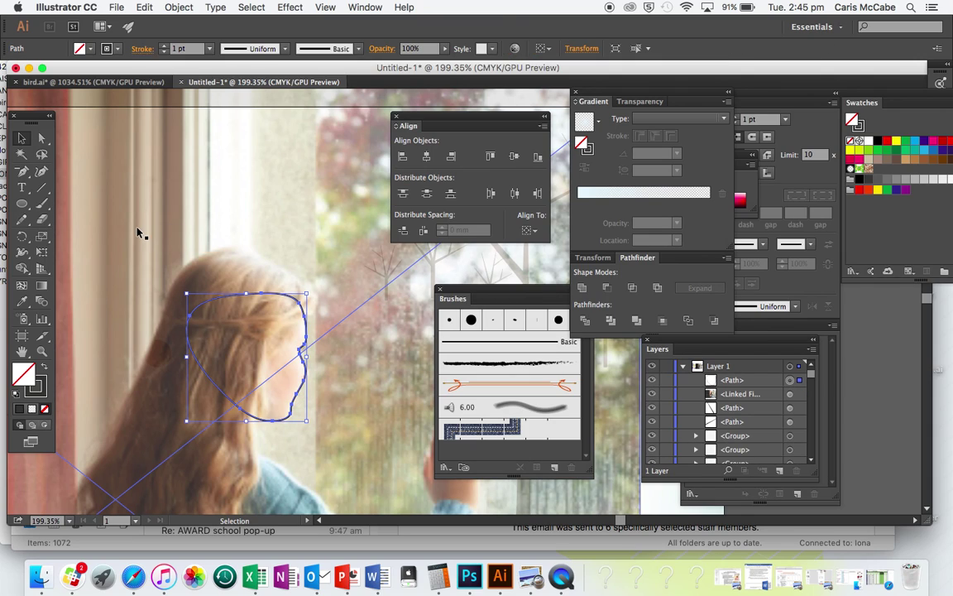
pyautogui.hotkey('shift', 'x')
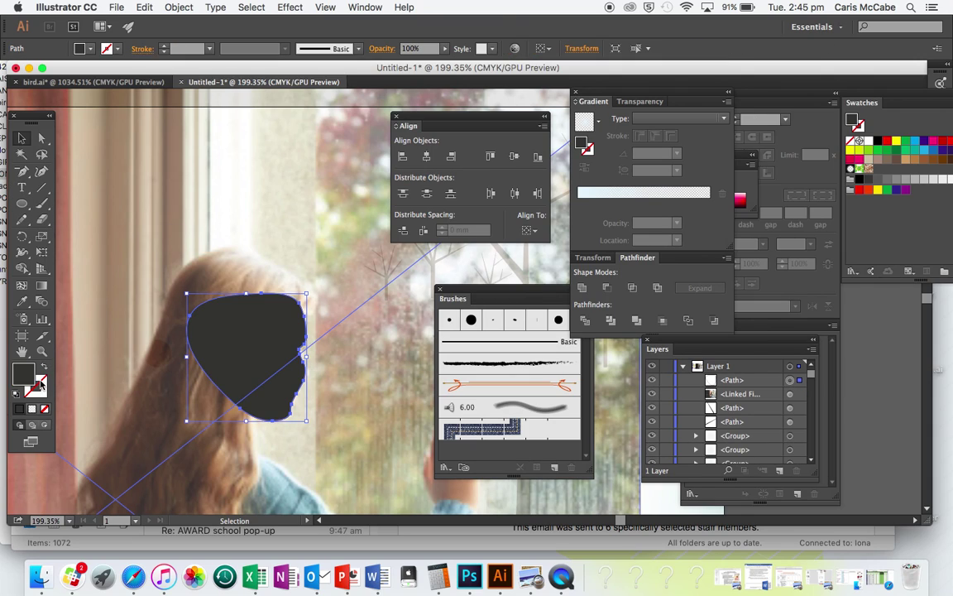
pyautogui.doubleClick(27, 377)
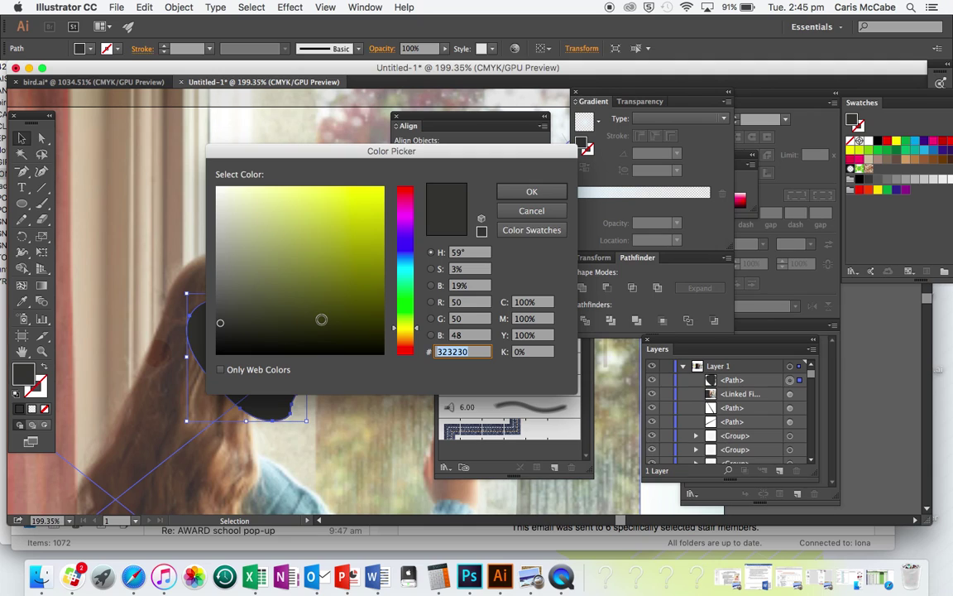
pyautogui.click(395, 338)
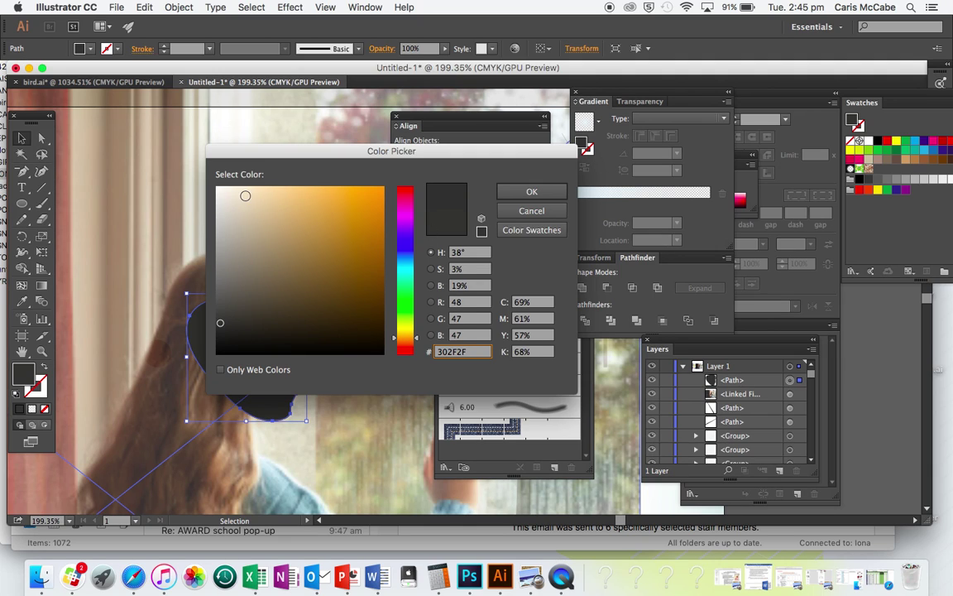
pyautogui.click(246, 196)
pyautogui.click(506, 192)
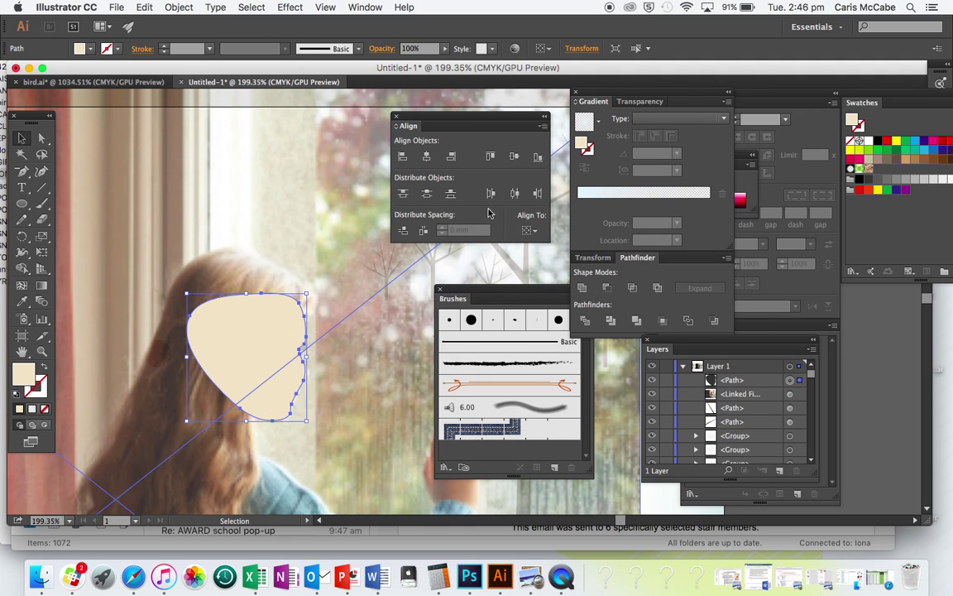
# Deselect the face shape and return to the Curvature tool
pyautogui.click(337, 376)
pyautogui.scroll(10, 338, 376)
pyautogui.scroll(-6, 338, 376)
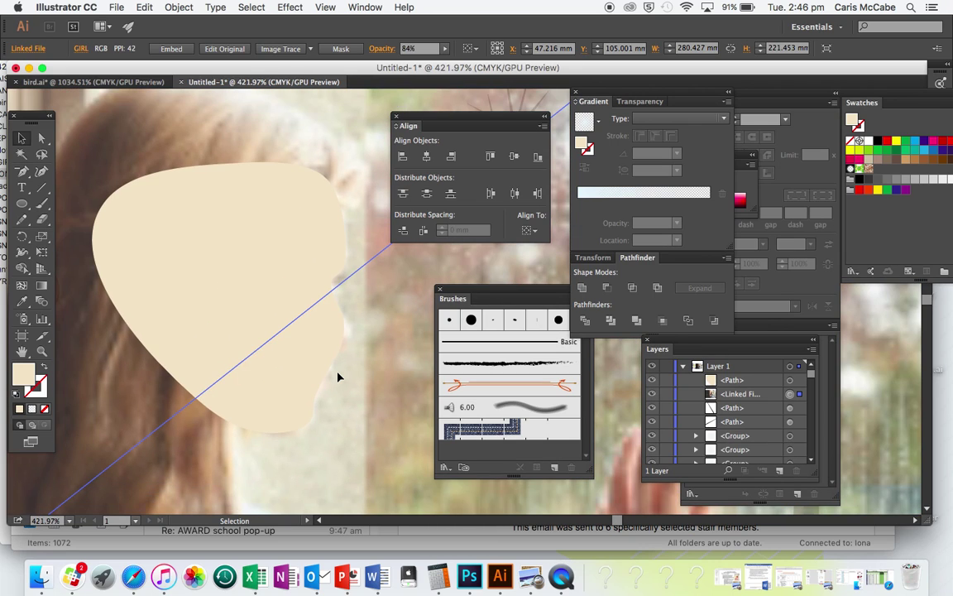
pyautogui.scroll(-3, 338, 377)
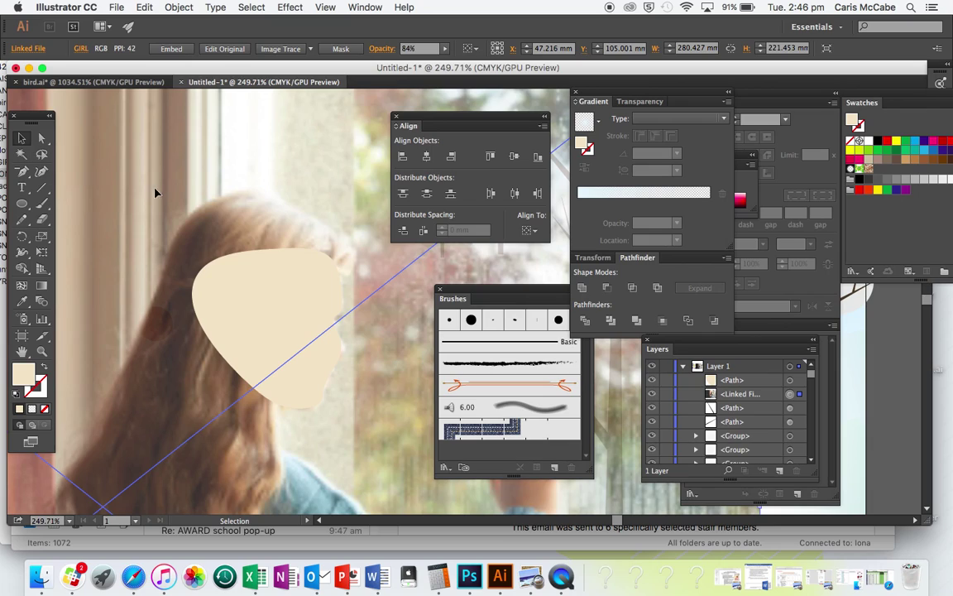
pyautogui.hotkey('shift', '`')
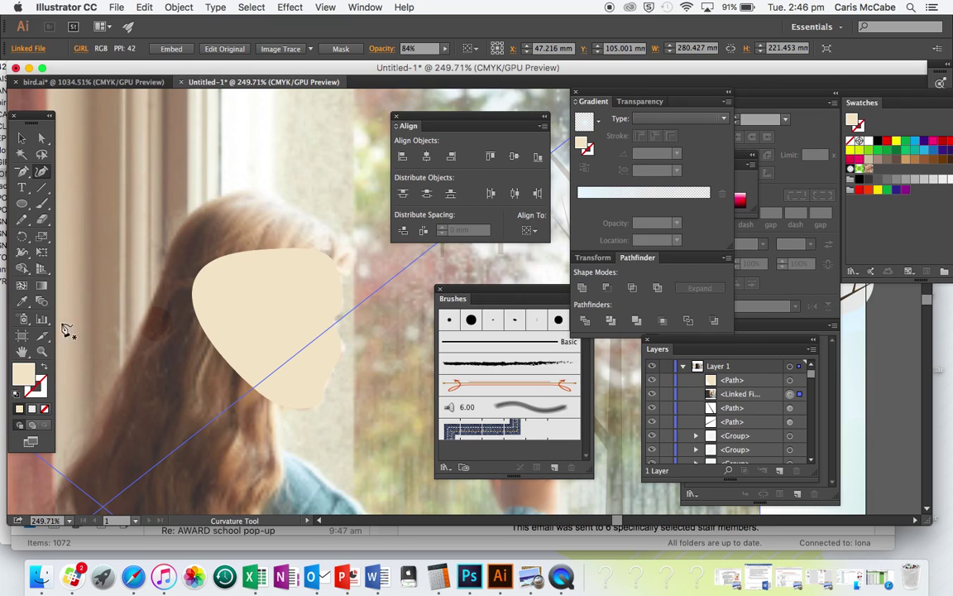
# Start an unfilled beige-outlined path and trace the hair's outer left edge from the top of the head downward
pyautogui.click(44, 365)
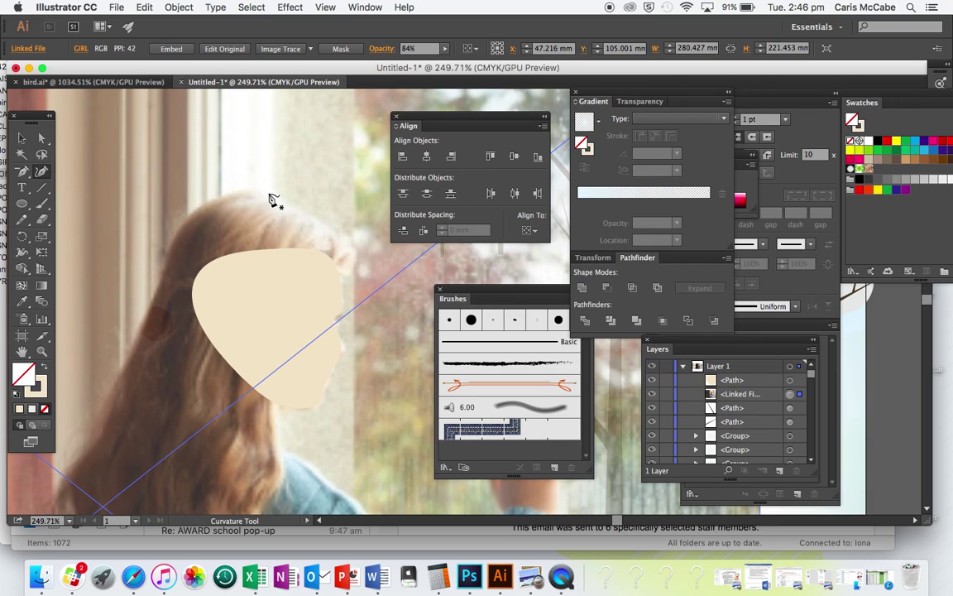
pyautogui.click(266, 194)
pyautogui.click(234, 194)
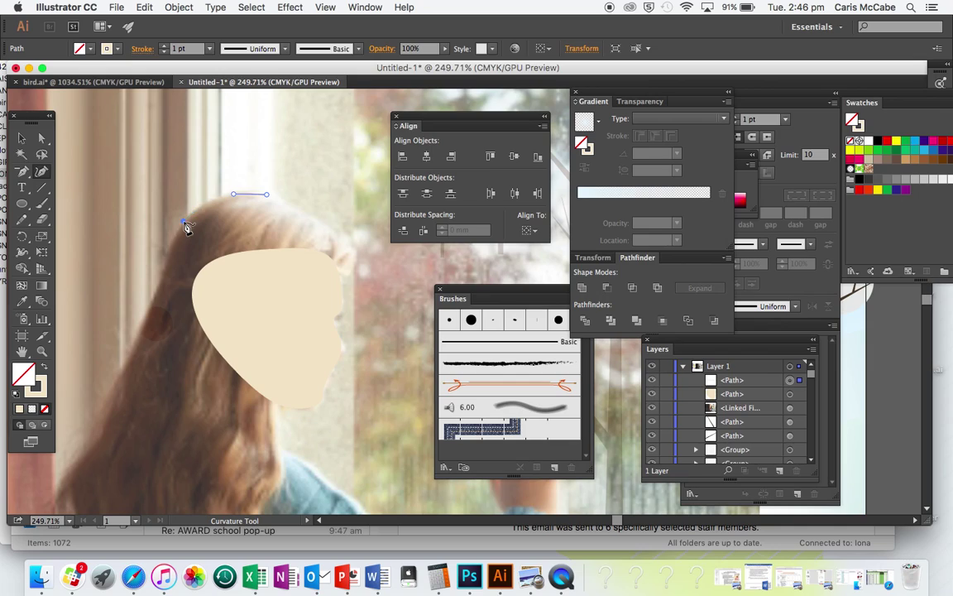
pyautogui.click(171, 252)
pyautogui.click(153, 302)
pyautogui.click(125, 361)
pyautogui.click(103, 401)
pyautogui.click(85, 450)
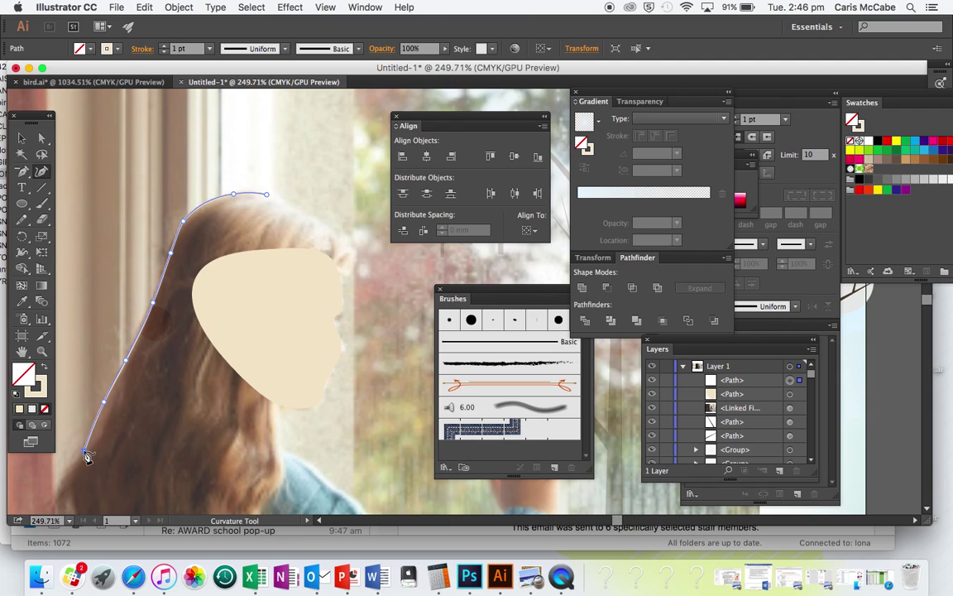
pyautogui.scroll(-5, 66, 484)
pyautogui.click(82, 350)
pyautogui.click(84, 373)
pyautogui.click(77, 407)
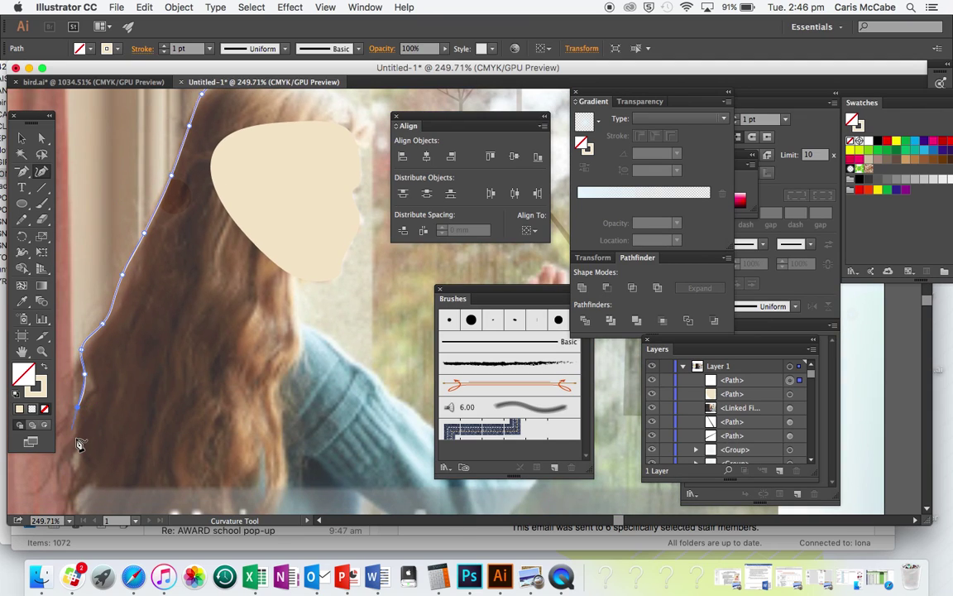
# Curve the outline around the hair's bottom tips and trace the inner edge up beside the face
pyautogui.scroll(-3, 87, 478)
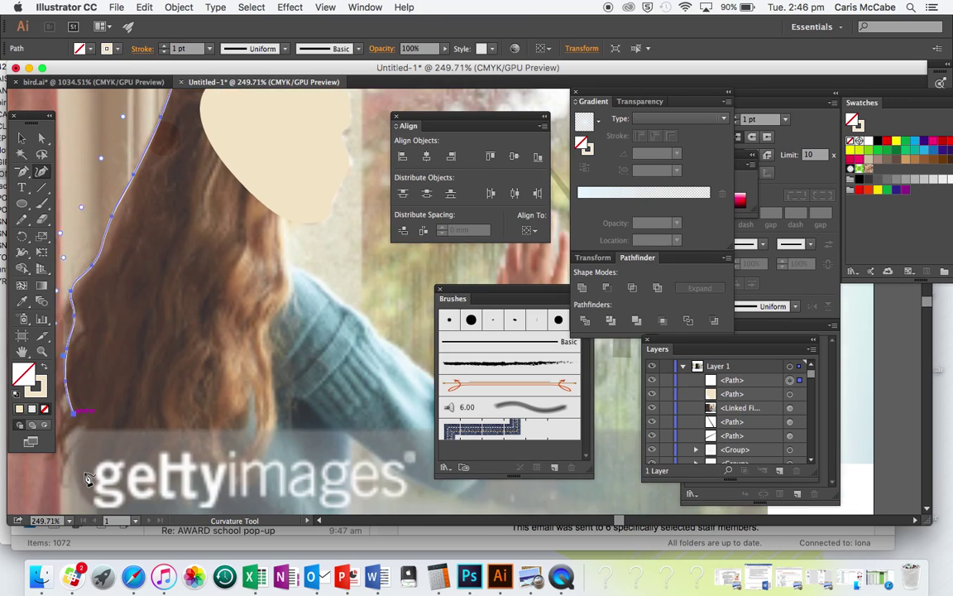
pyautogui.click(110, 497)
pyautogui.click(223, 445)
pyautogui.click(230, 411)
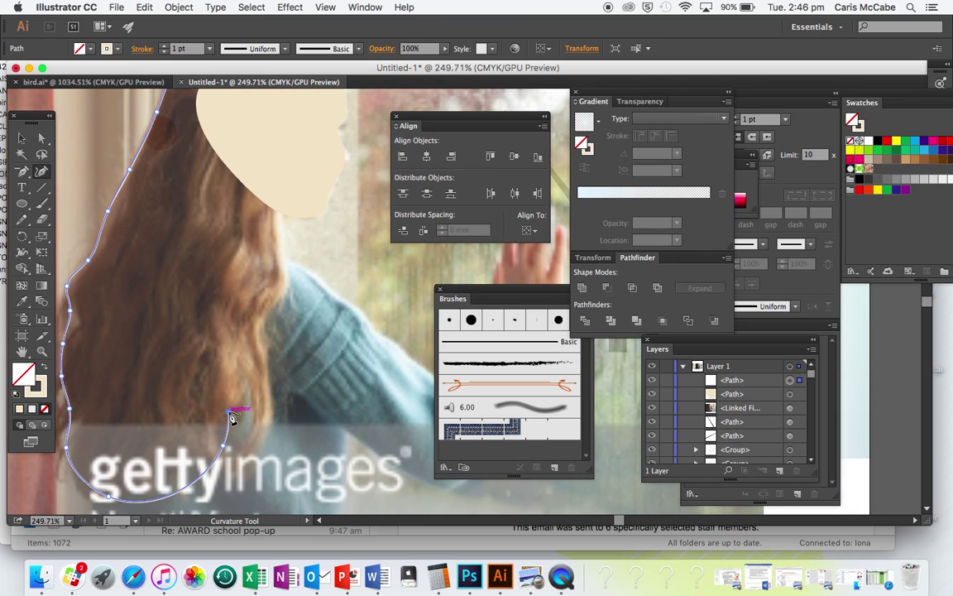
pyautogui.click(260, 323)
pyautogui.click(283, 295)
pyautogui.click(280, 246)
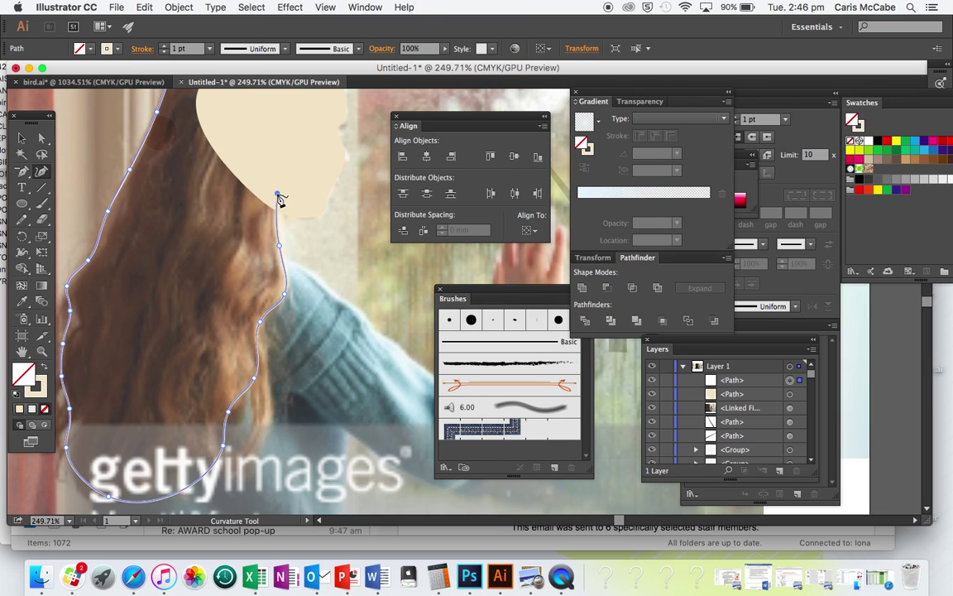
# Carry the hair outline over the crown and close it on its first point
pyautogui.scroll(4, 280, 198)
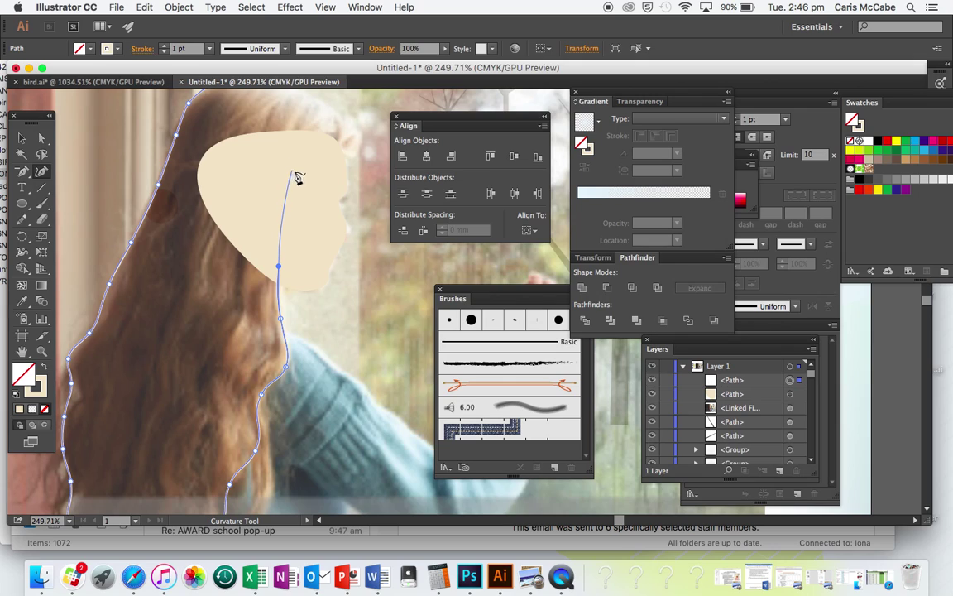
pyautogui.click(296, 174)
pyautogui.click(338, 153)
pyautogui.click(354, 132)
pyautogui.click(318, 97)
pyautogui.scroll(2, 322, 104)
pyautogui.hscroll(-1, 322, 103)
pyautogui.click(294, 112)
pyautogui.press('v')
pyautogui.press('super+z')
pyautogui.click(331, 126)
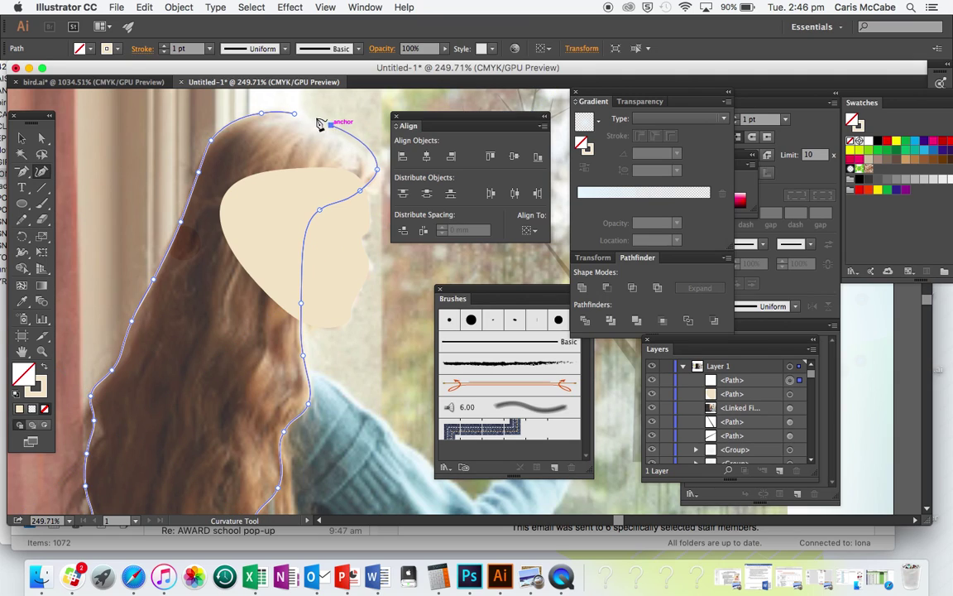
pyautogui.click(298, 118)
# Swap the hair shape to a fill and give it an orange tone
pyautogui.press('v')
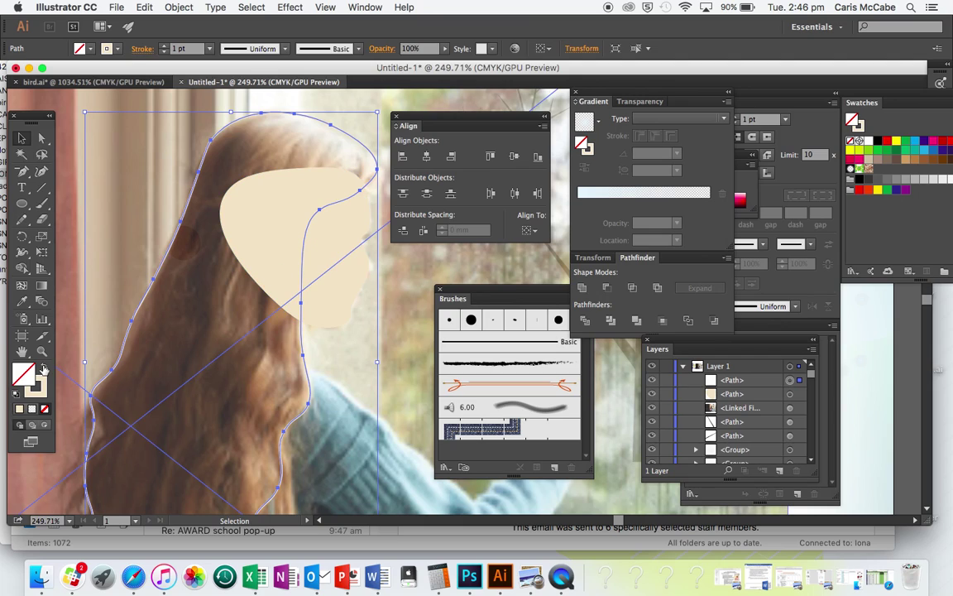
pyautogui.click(44, 370)
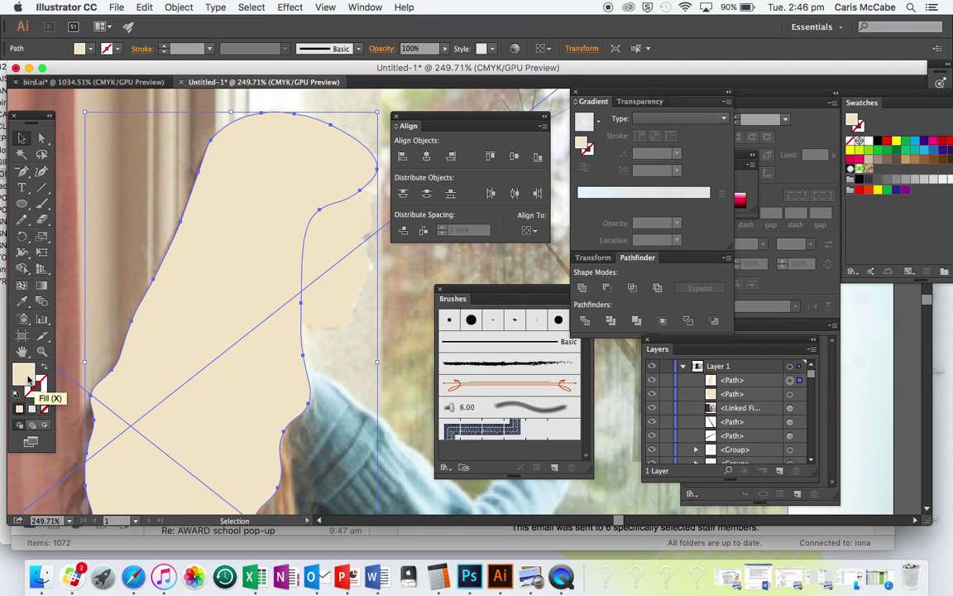
pyautogui.doubleClick(24, 374)
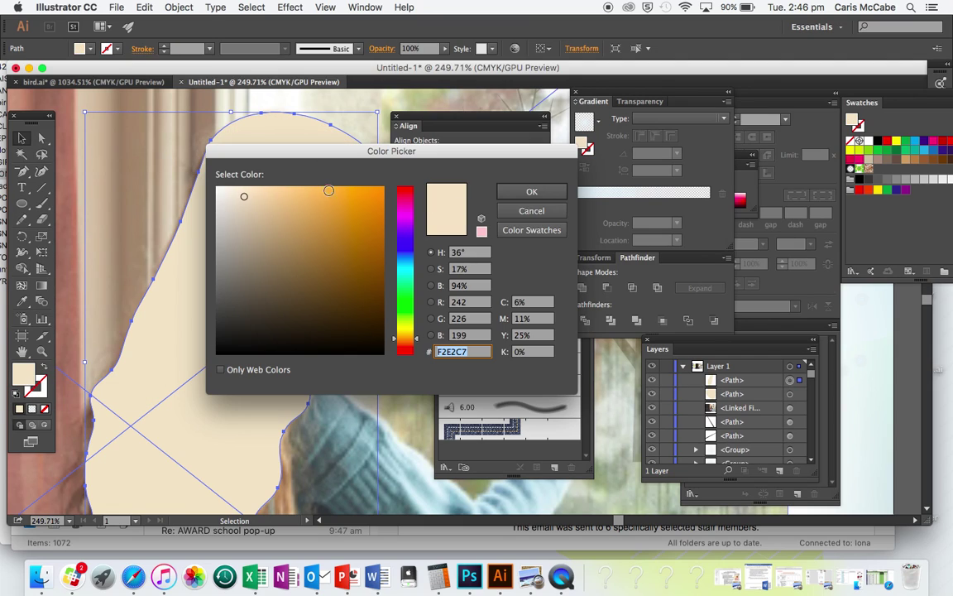
pyautogui.click(327, 188)
pyautogui.click(503, 192)
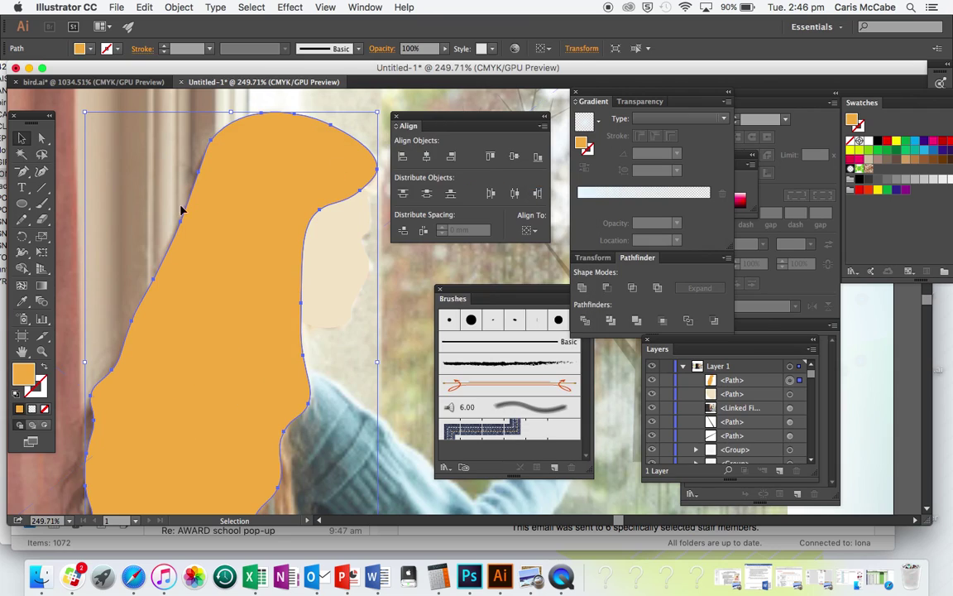
# Change the hair fill to a dark brown and deselect it to review over the photo
pyautogui.doubleClick(30, 381)
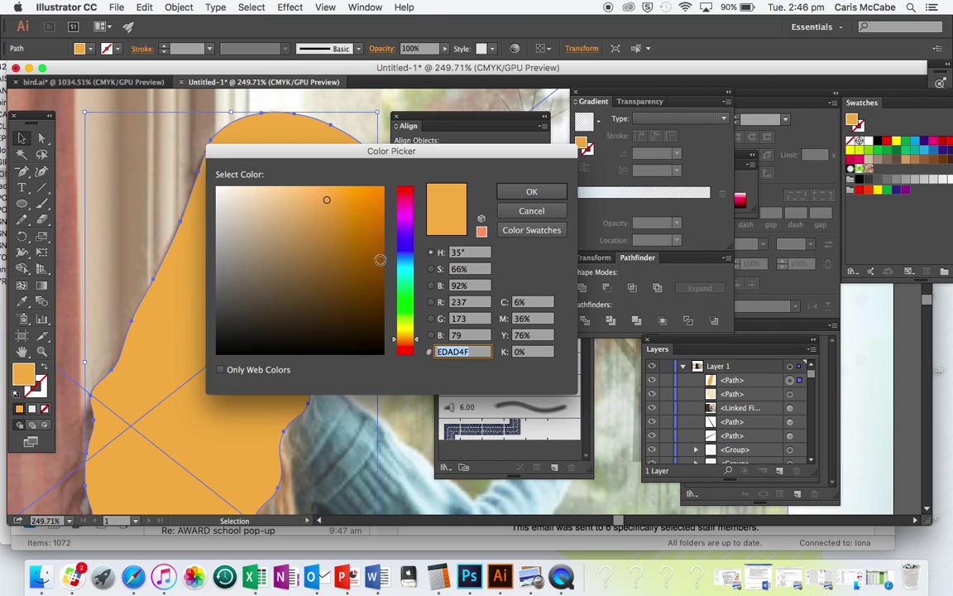
pyautogui.click(355, 262)
pyautogui.click(532, 192)
pyautogui.click(343, 113)
pyautogui.scroll(-5, 340, 102)
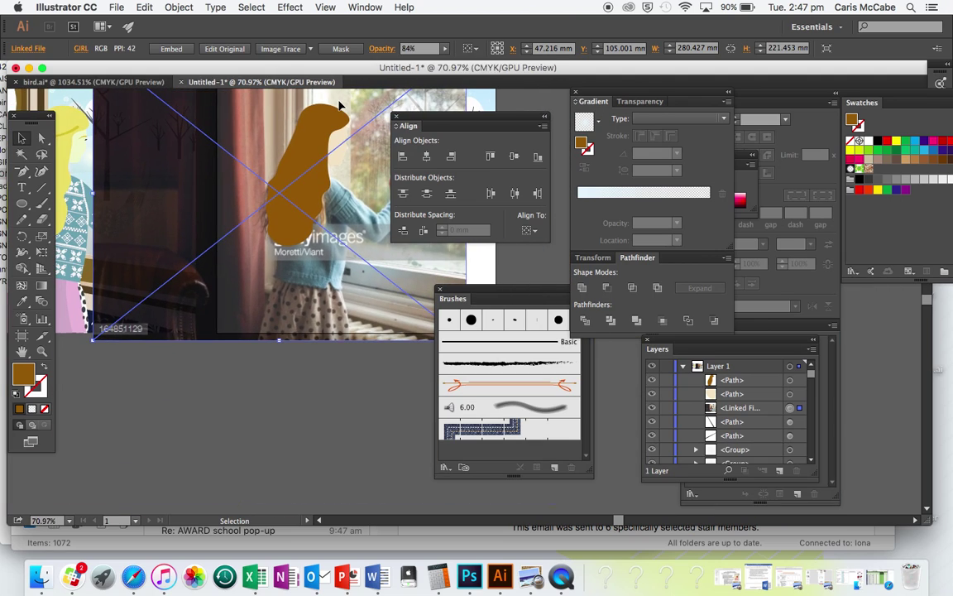
pyautogui.scroll(5, 340, 105)
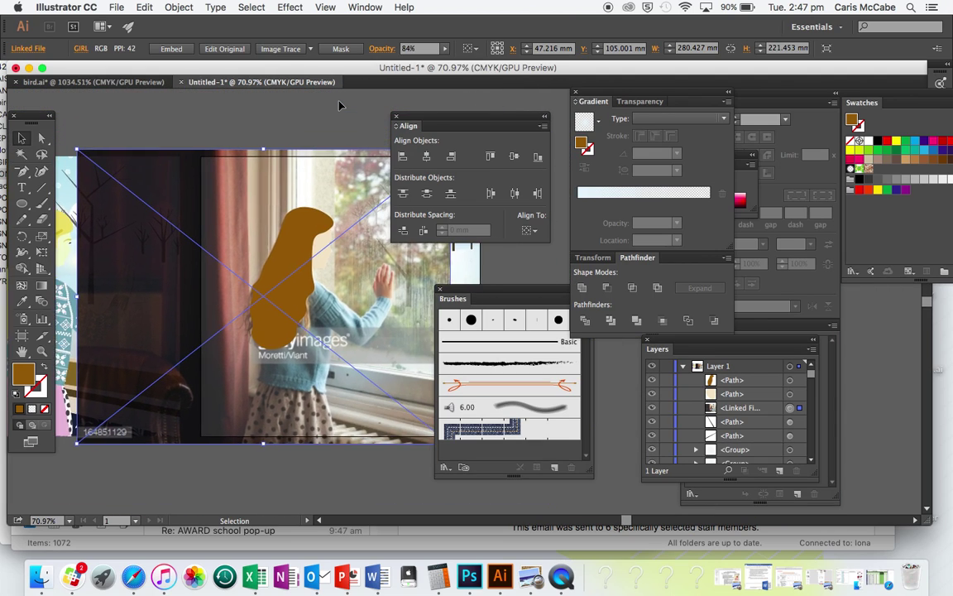
pyautogui.hscroll(-5, 339, 105)
pyautogui.hscroll(3, 339, 105)
pyautogui.scroll(2, 339, 105)
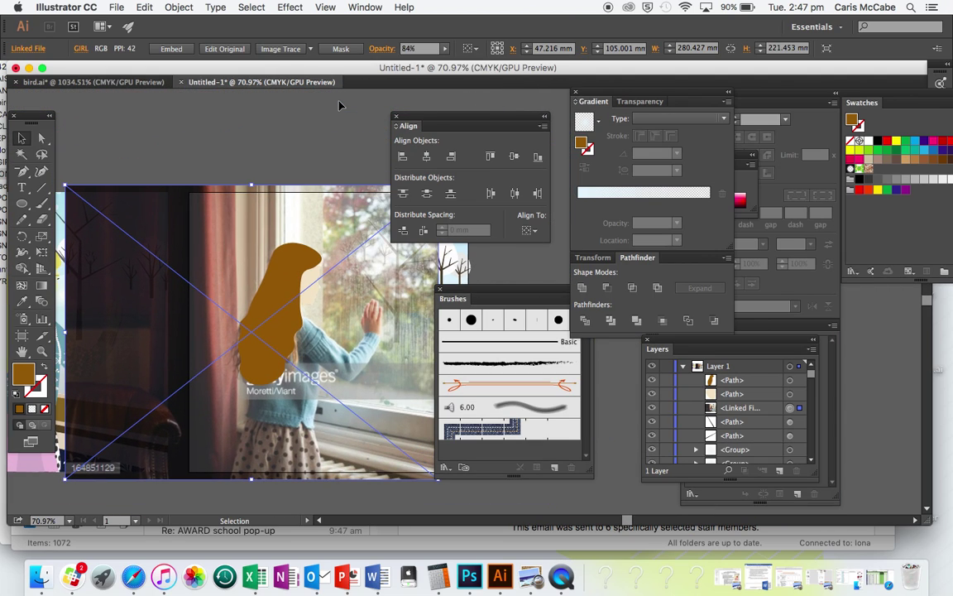
pyautogui.scroll(8, 326, 315)
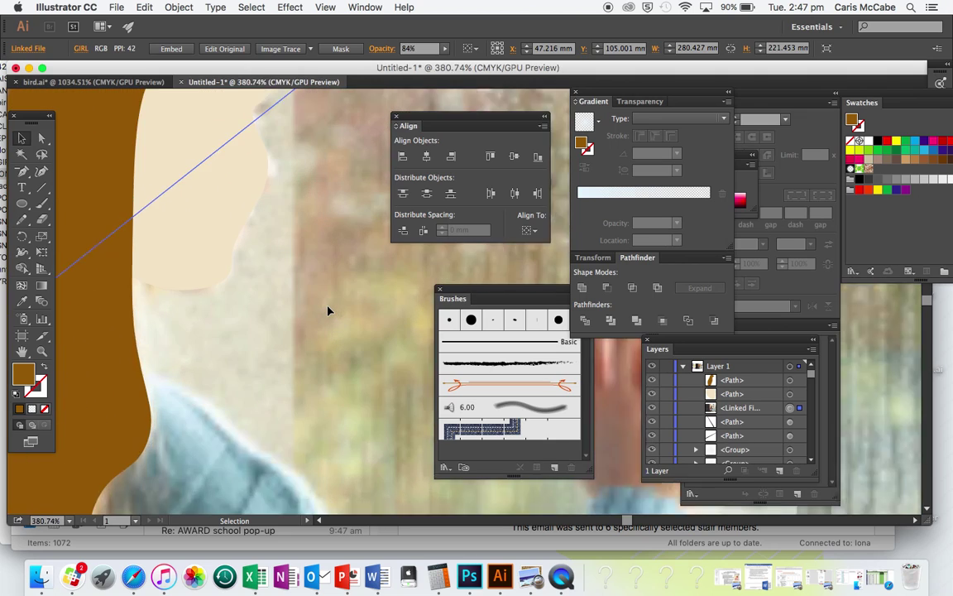
pyautogui.hscroll(-5, 328, 311)
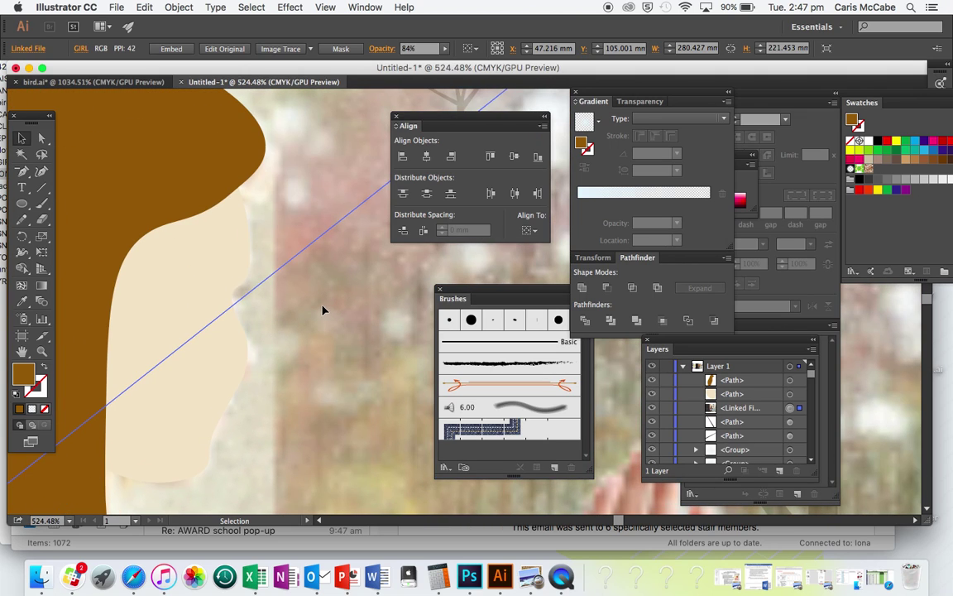
pyautogui.hscroll(-10, 322, 309)
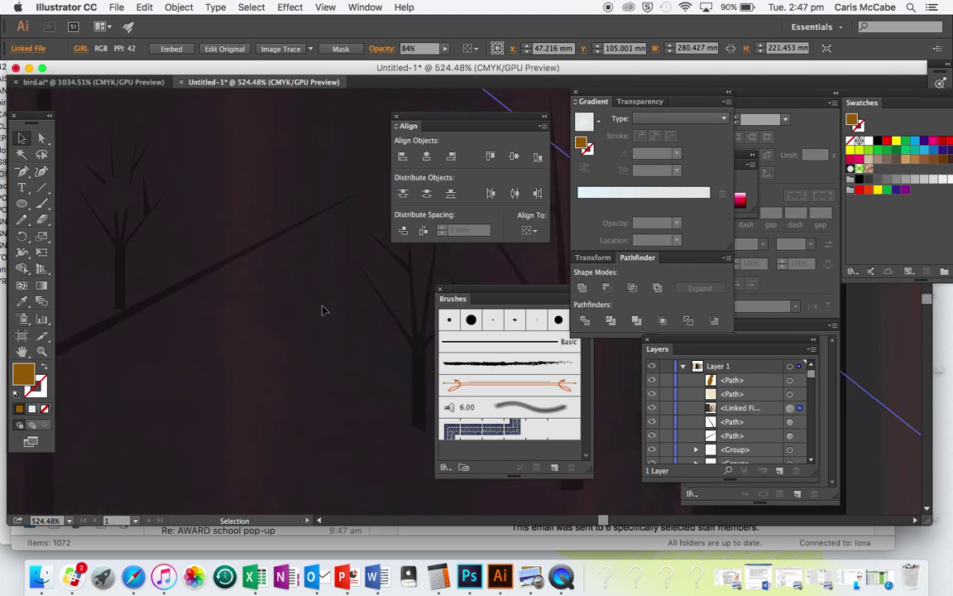
# Draw a curved strand line across the brown hair with four points
pyautogui.hscroll(10, 322, 310)
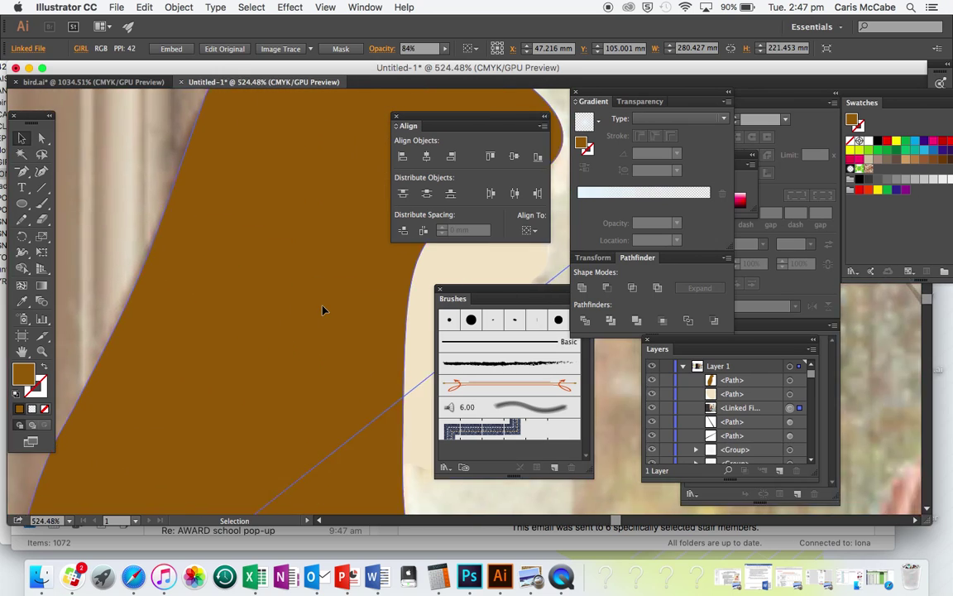
pyautogui.scroll(-3, 323, 310)
pyautogui.click(47, 172)
pyautogui.click(365, 192)
pyautogui.click(266, 254)
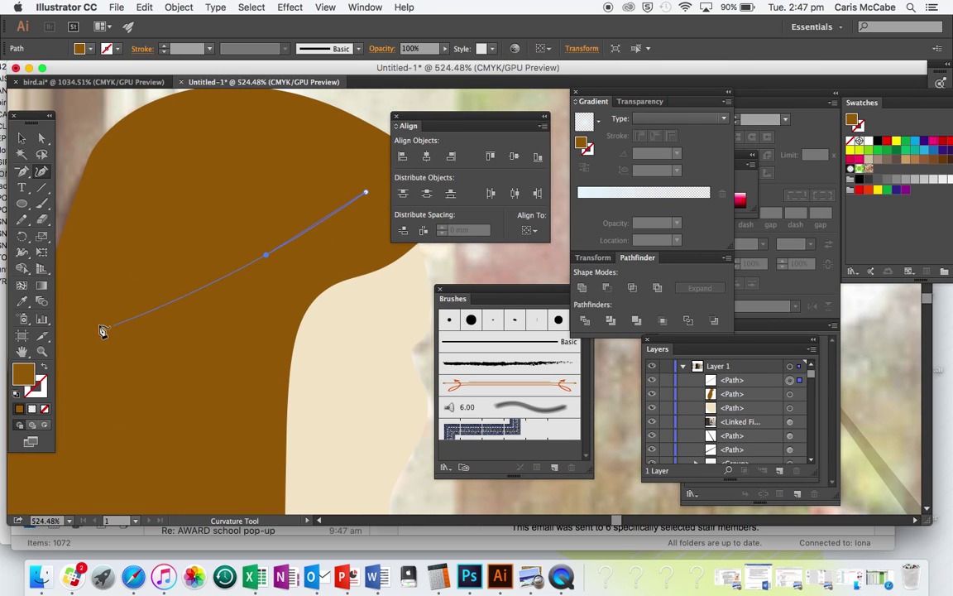
pyautogui.click(77, 309)
pyautogui.press('v')
# Make the strand a stroke coloured dark brown #471804
pyautogui.click(43, 369)
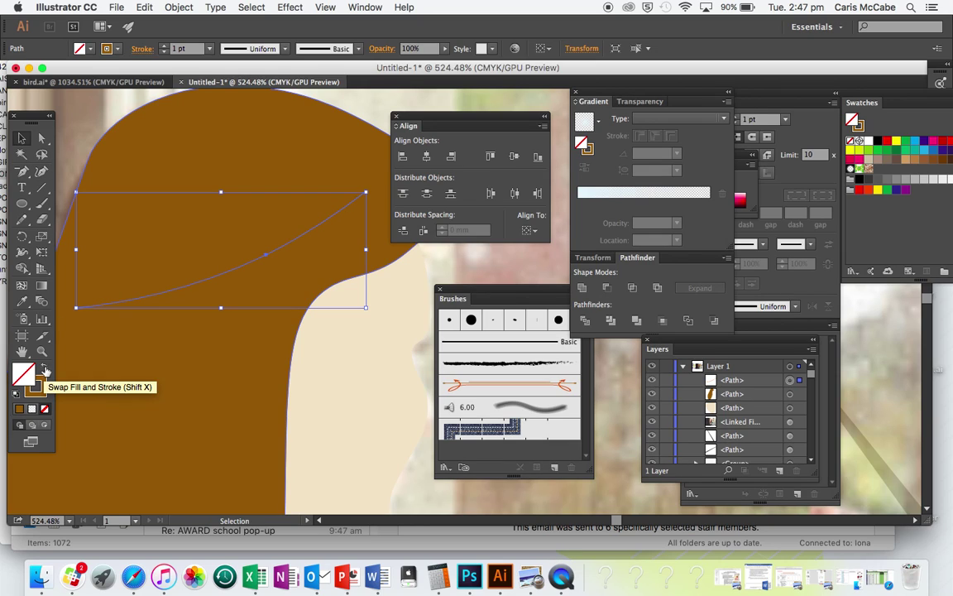
pyautogui.doubleClick(36, 386)
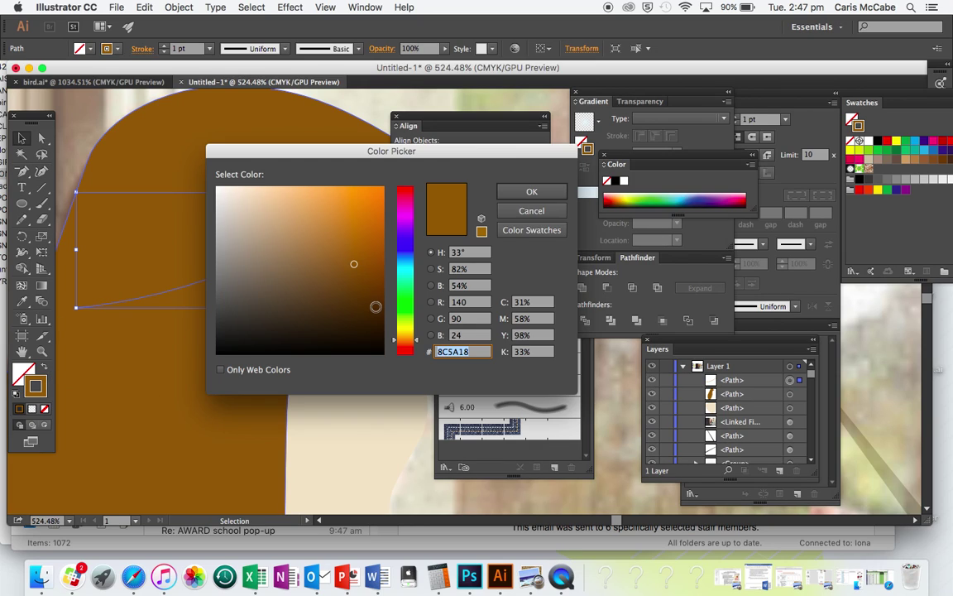
pyautogui.write('471804')
pyautogui.click(531, 191)
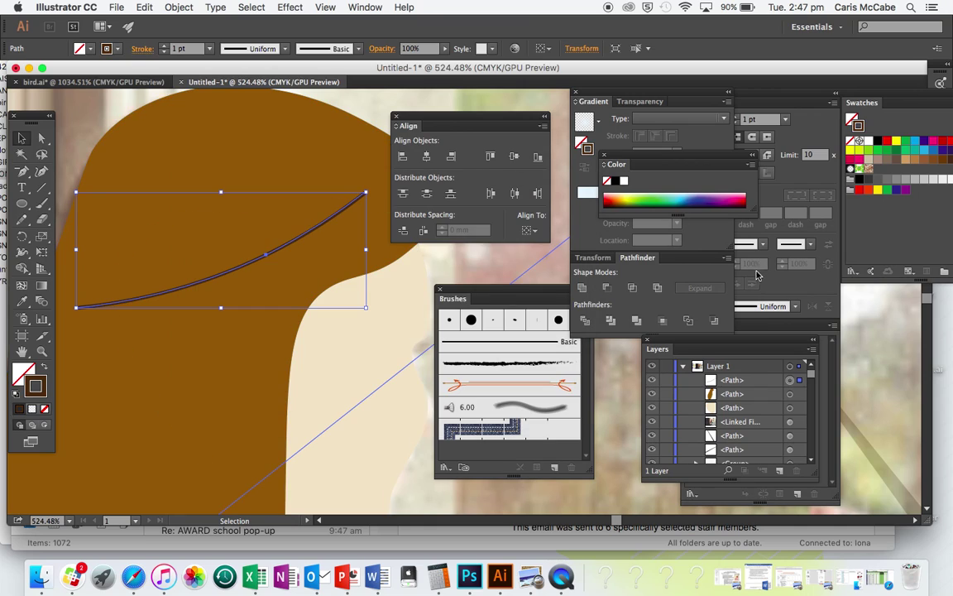
# Rearrange the docked panels and give the strand a tapered arrow width profile
pyautogui.click(729, 283)
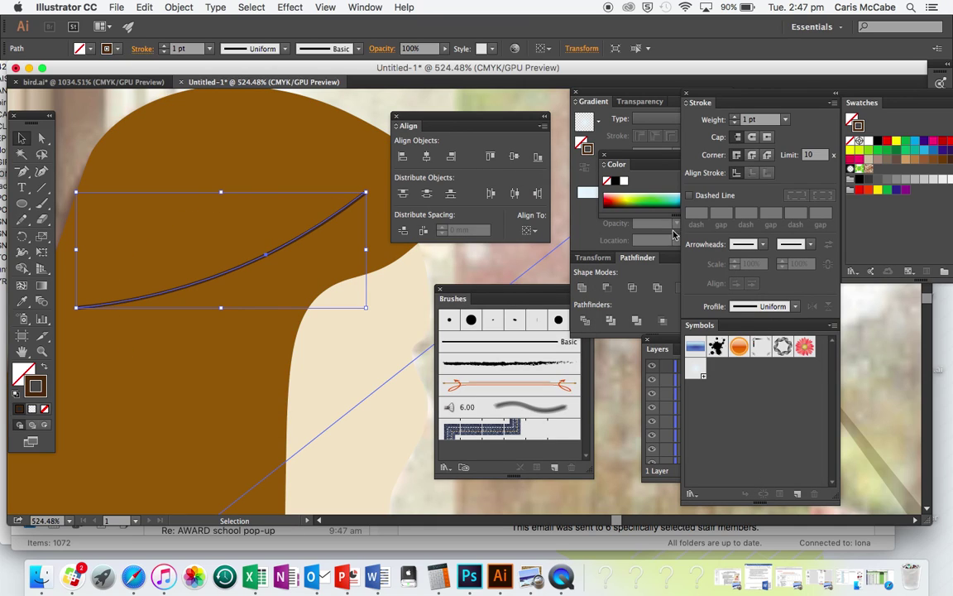
pyautogui.moveTo(695, 92); pyautogui.dragTo(574, 91)
pyautogui.click(364, 8)
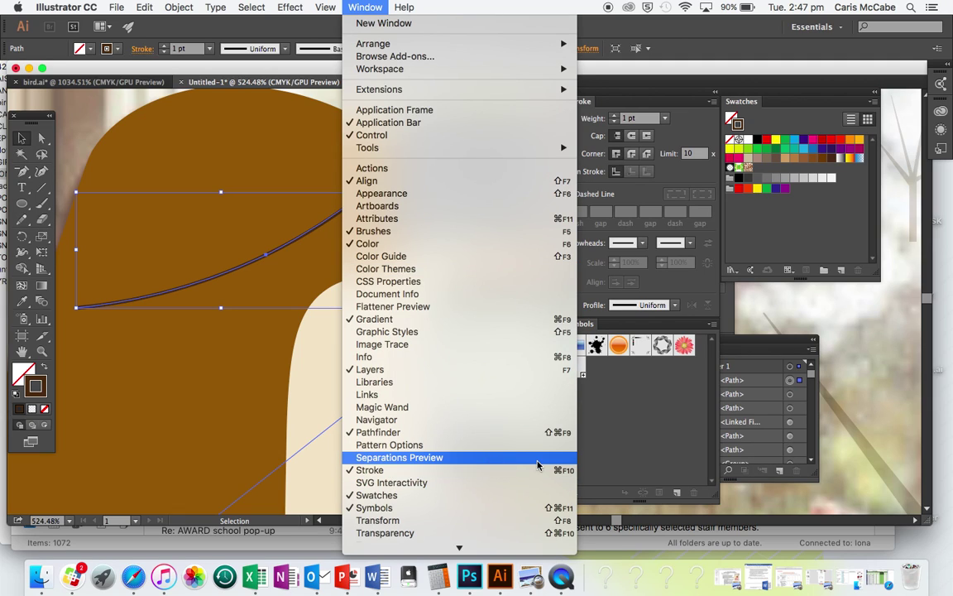
pyautogui.click(684, 142)
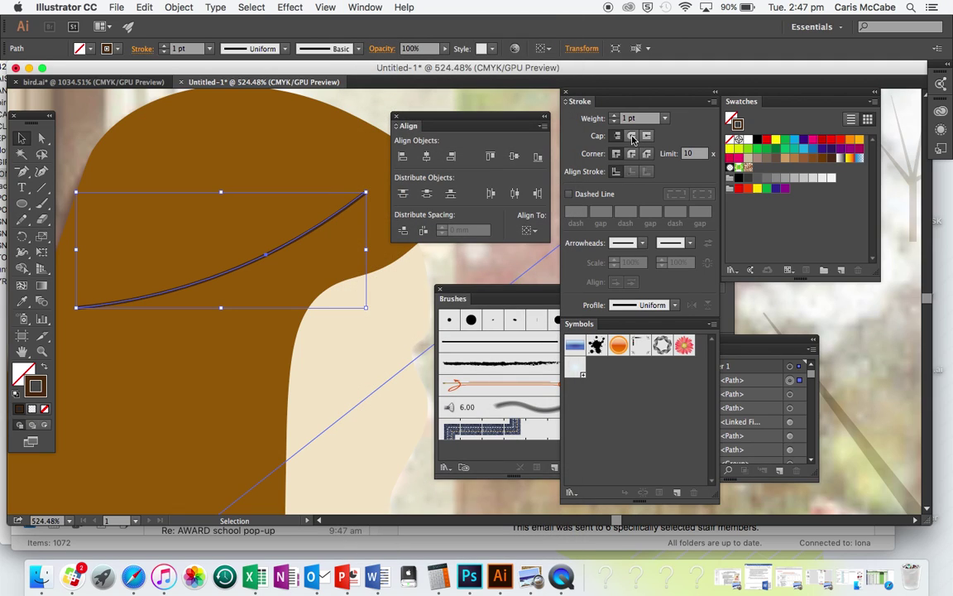
pyautogui.click(675, 306)
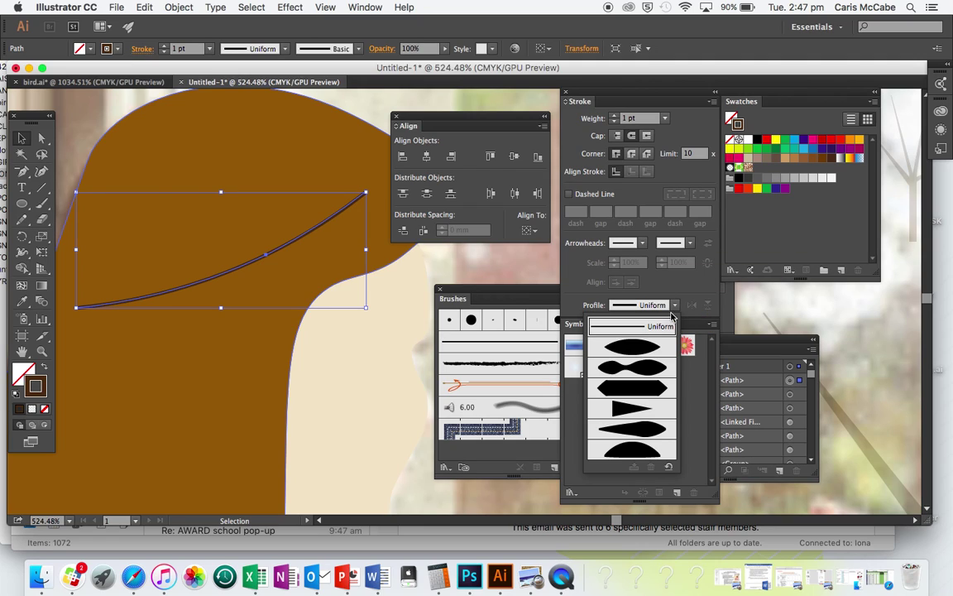
pyautogui.click(627, 408)
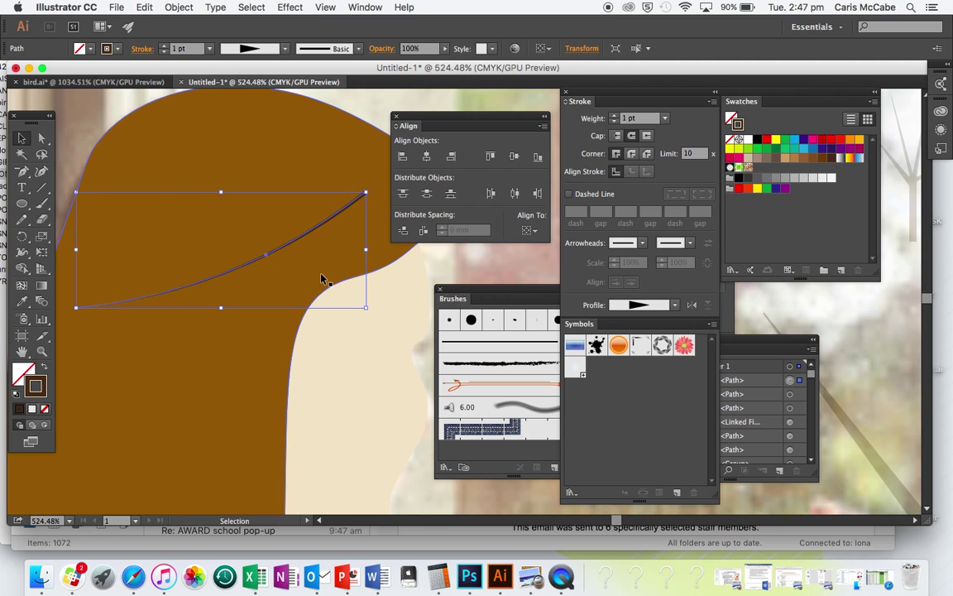
pyautogui.click(675, 306)
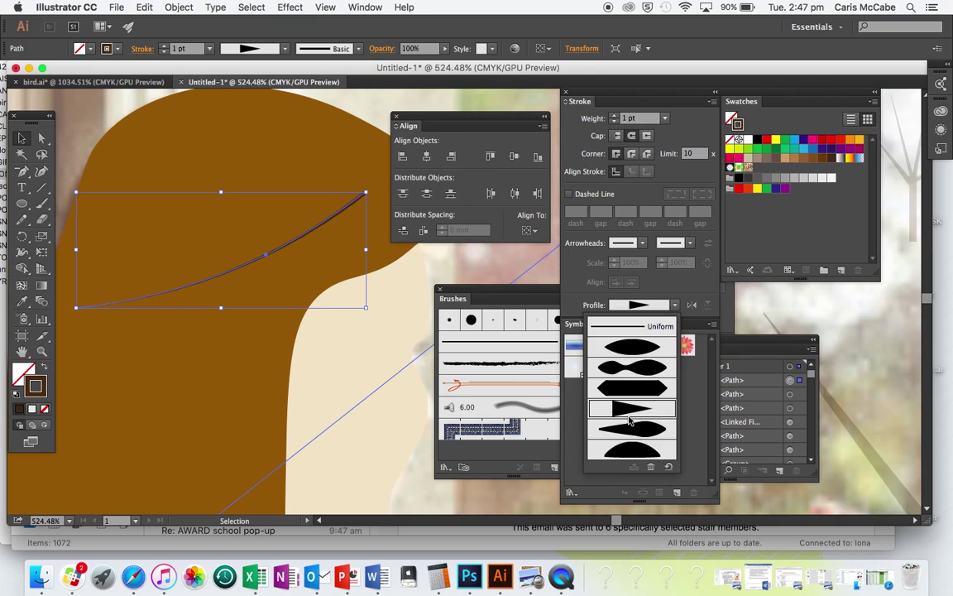
pyautogui.click(698, 134)
# Reorganize the Stroke panel and raise the strand's stroke weight to 7 pt
pyautogui.click(712, 103)
pyautogui.click(698, 108)
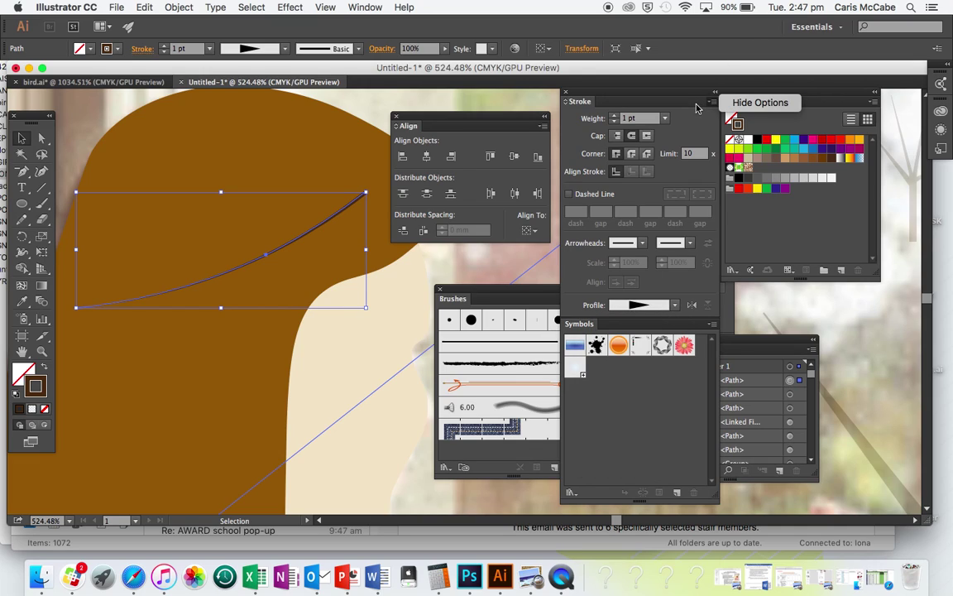
pyautogui.click(730, 102)
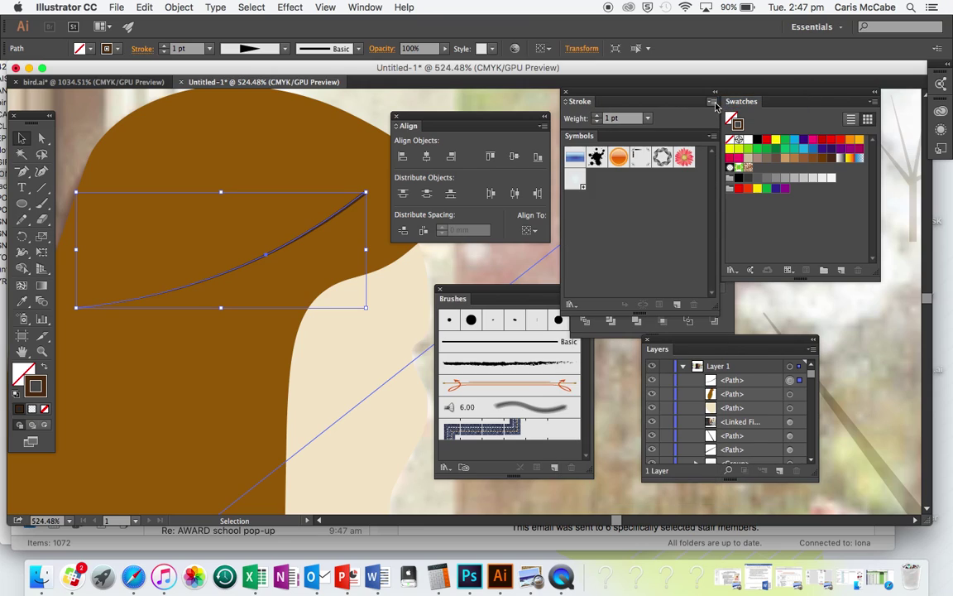
pyautogui.moveTo(655, 100); pyautogui.dragTo(668, 154)
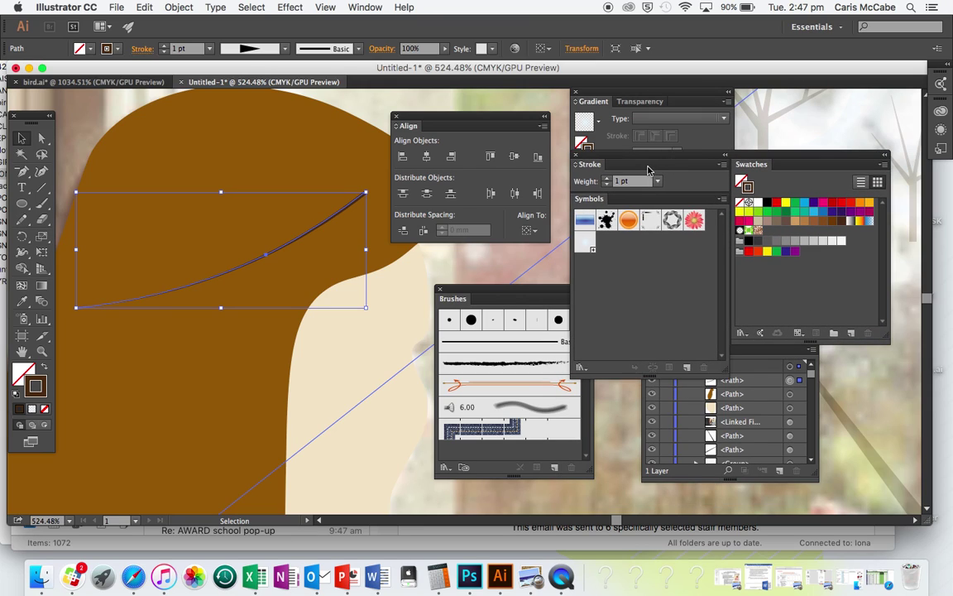
pyautogui.click(722, 166)
pyautogui.click(722, 165)
pyautogui.click(747, 166)
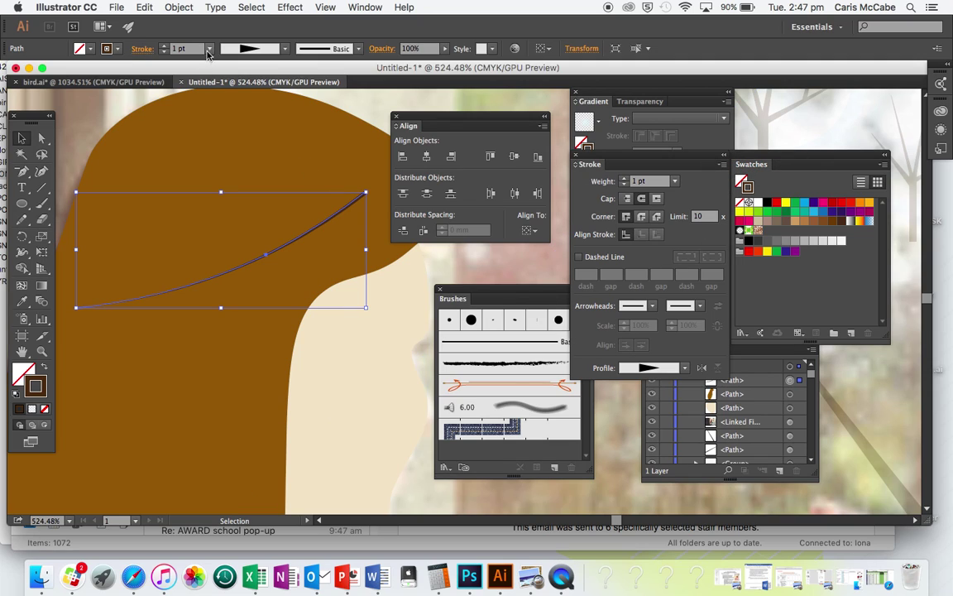
pyautogui.click(627, 179)
pyautogui.click(626, 179)
pyautogui.click(626, 179)
pyautogui.click(626, 180)
pyautogui.click(626, 180)
pyautogui.click(626, 179)
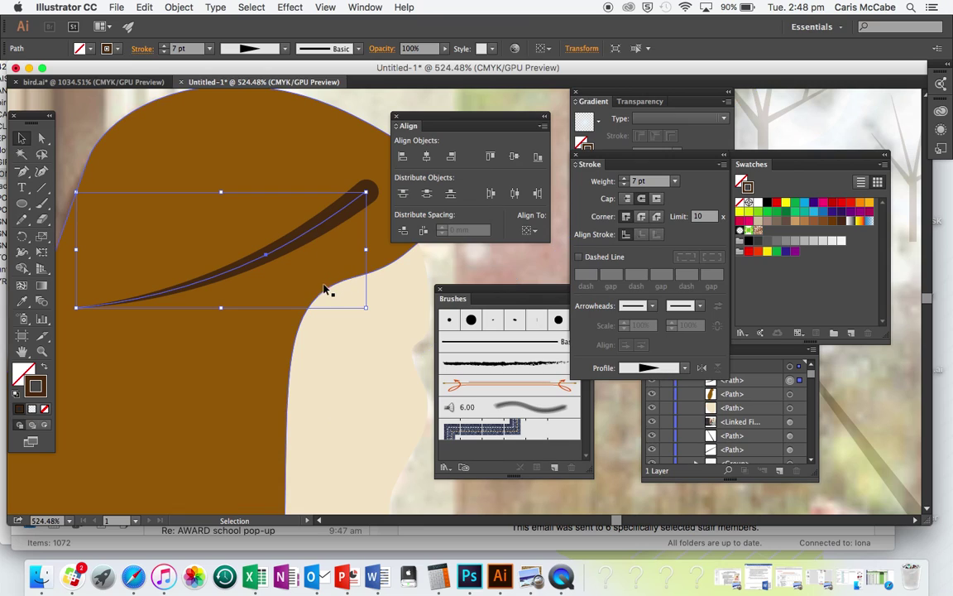
# Expand the strand's appearance into a filled shape, then select the hair shape
pyautogui.click(179, 8)
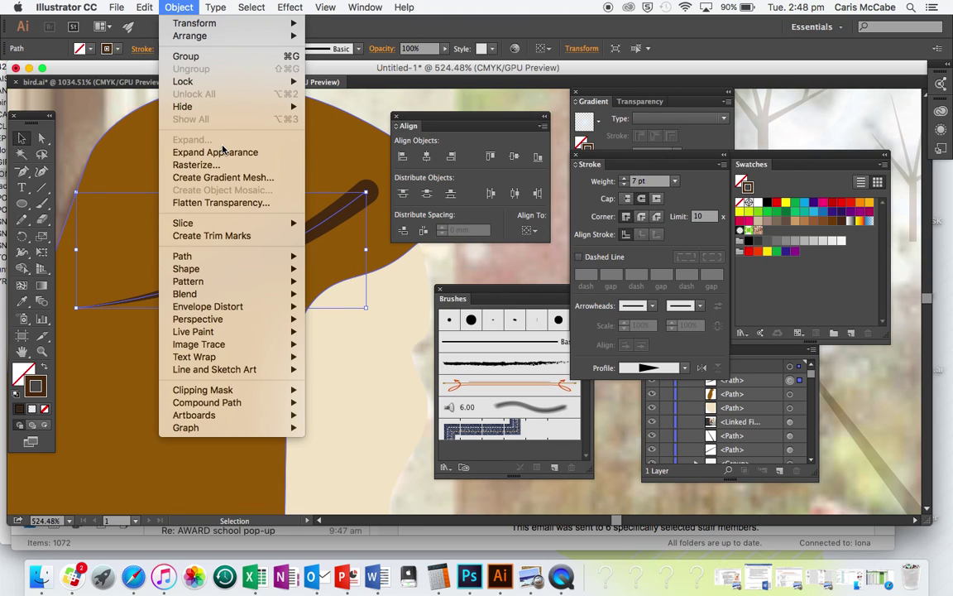
pyautogui.click(215, 152)
pyautogui.click(233, 204)
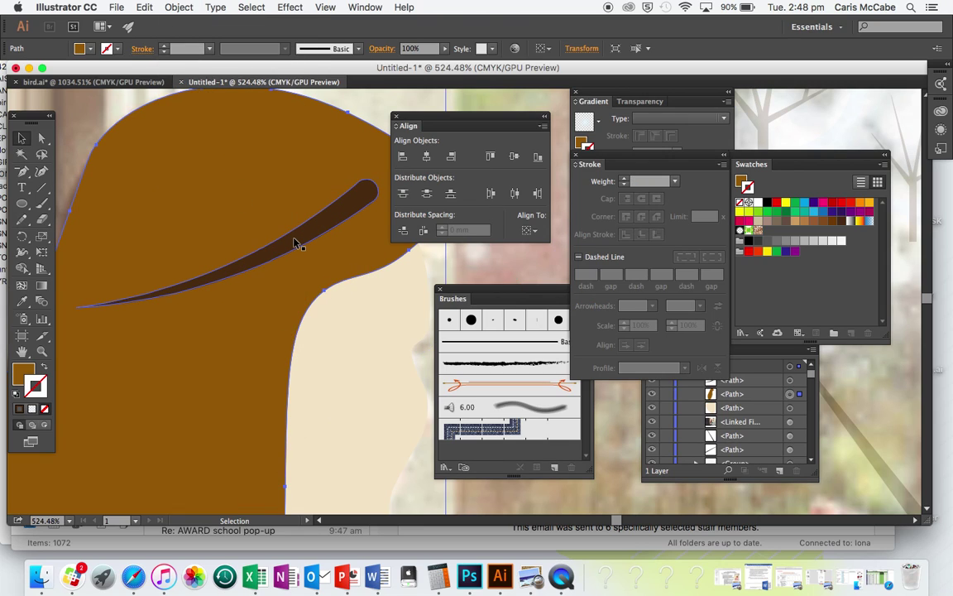
# Begin a Curvature Tool lash shape at the face edge, out to its first pointed tip
pyautogui.scroll(-2, 291, 336)
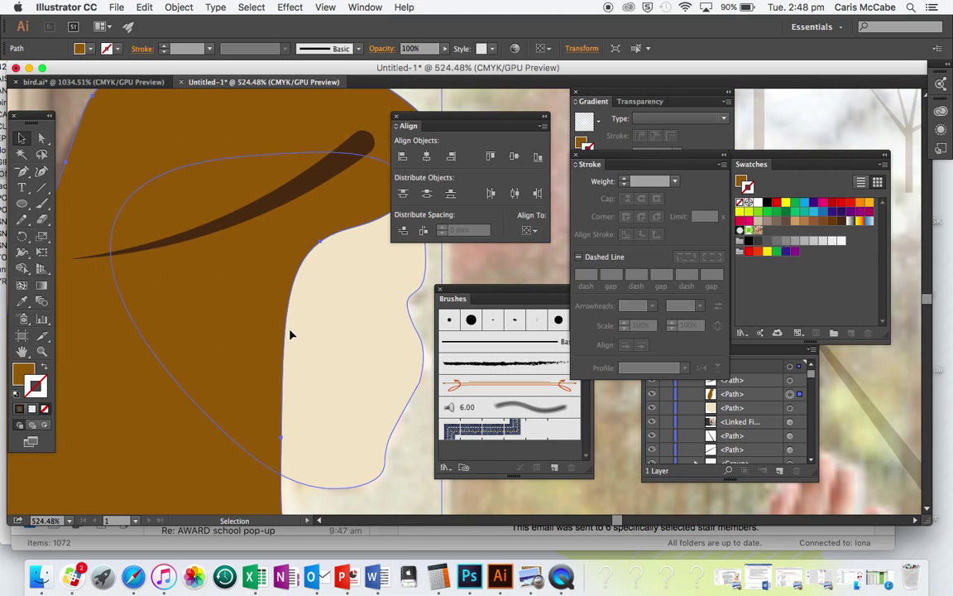
pyautogui.hscroll(-5, 290, 334)
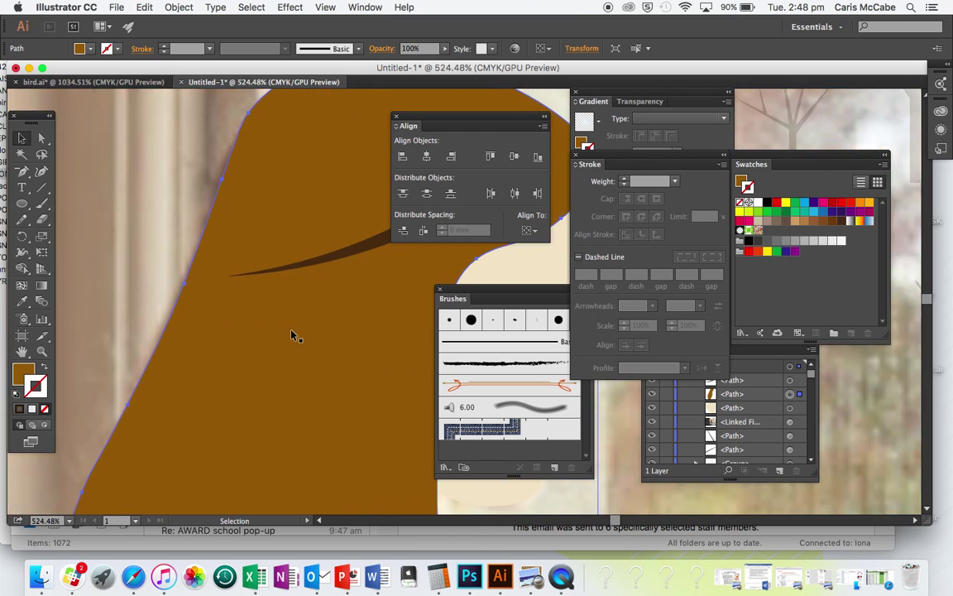
pyautogui.hscroll(5, 291, 336)
pyautogui.scroll(6, 292, 335)
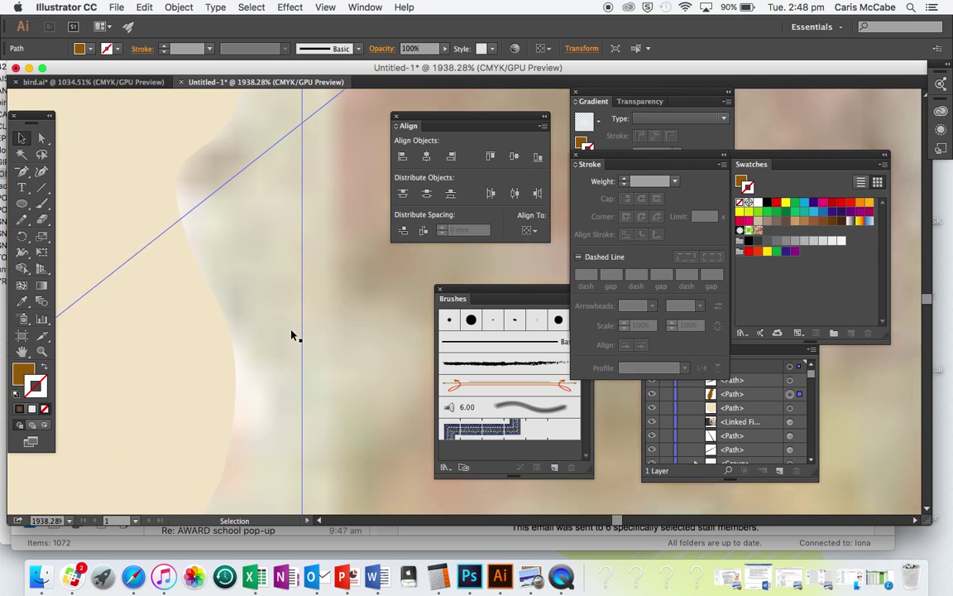
pyautogui.click(37, 174)
pyautogui.press('super+h')
pyautogui.click(130, 183)
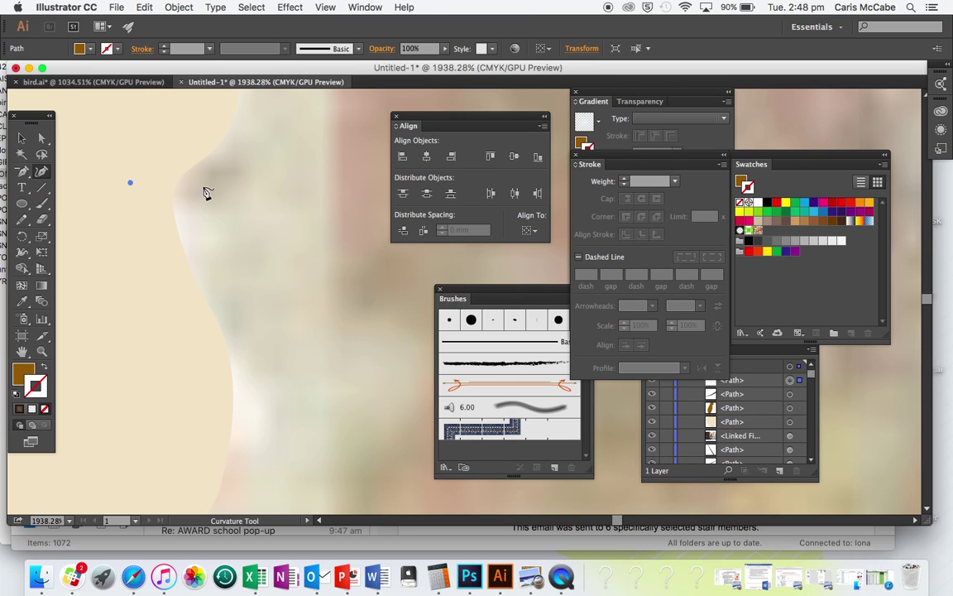
pyautogui.click(199, 183)
pyautogui.click(264, 160)
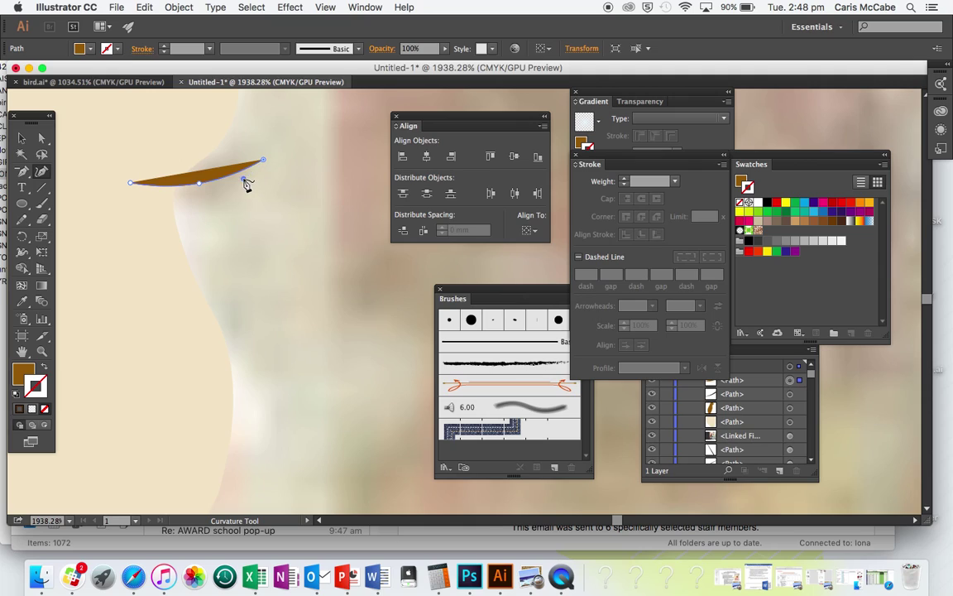
pyautogui.click(244, 178)
# Trace the lower edge and second tip, closing the lash shape at its start
pyautogui.click(207, 193)
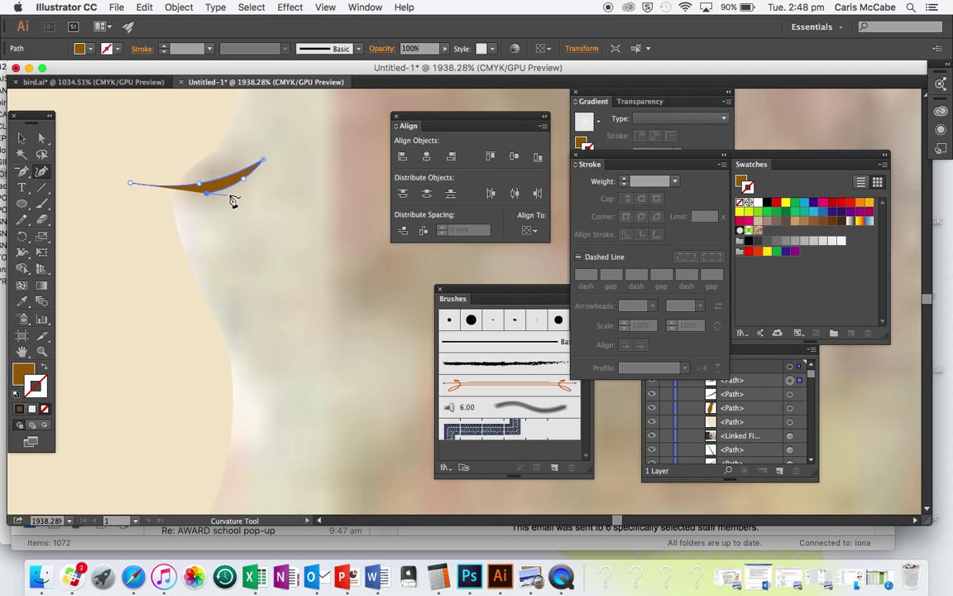
pyautogui.click(232, 194)
pyautogui.click(255, 183)
pyautogui.click(200, 208)
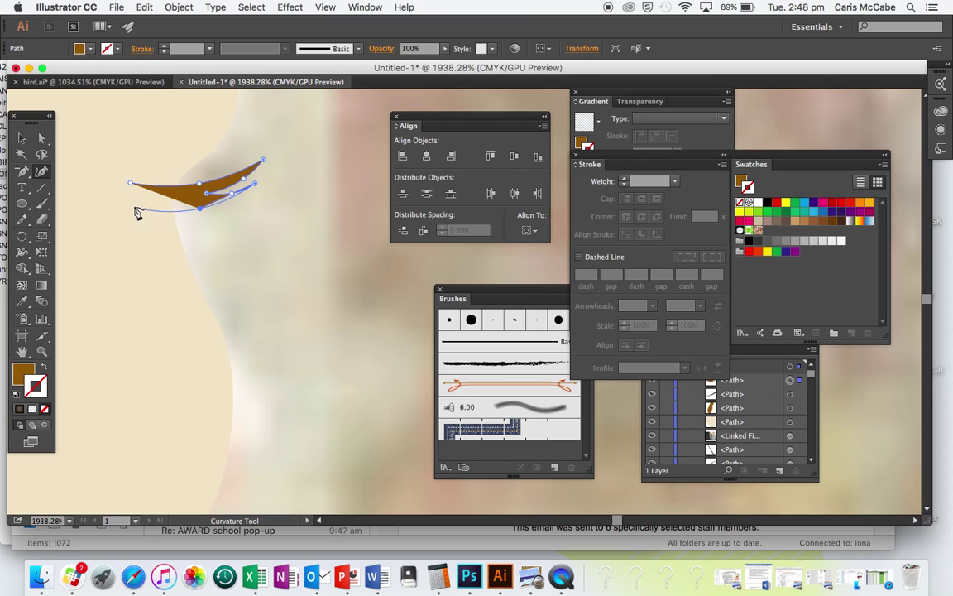
pyautogui.click(129, 205)
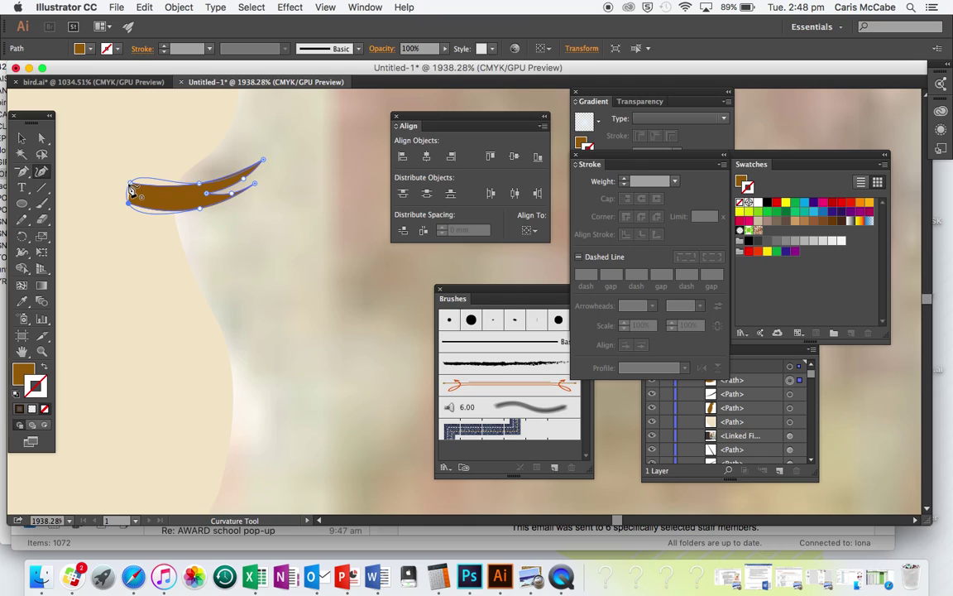
pyautogui.click(129, 184)
# Fill the finished lash shape with dark brown
pyautogui.press('v')
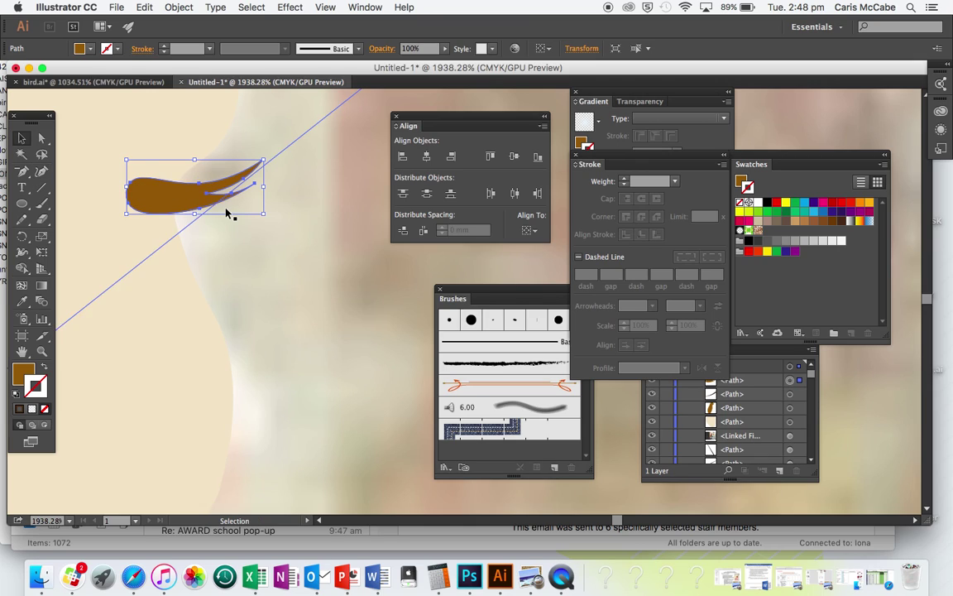
pyautogui.doubleClick(23, 374)
pyautogui.click(345, 315)
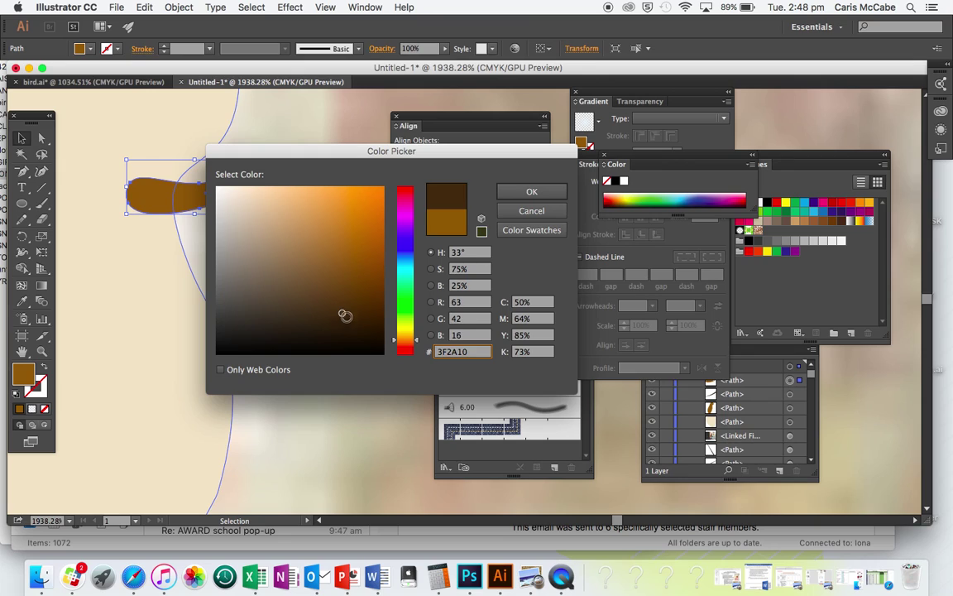
pyautogui.click(531, 193)
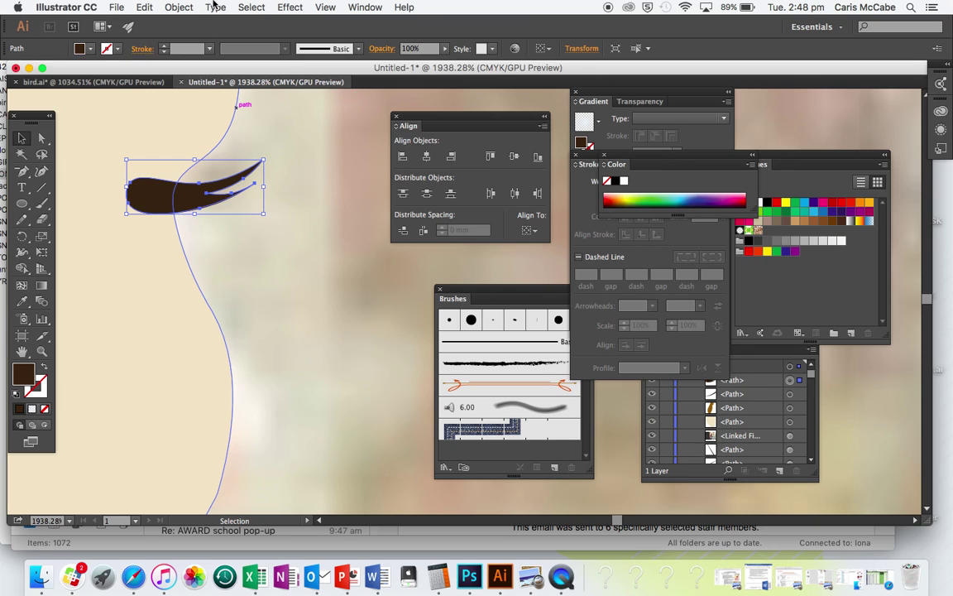
# Send the lash backward behind the face, fine-tuning stacking with Cmd+] and Cmd+[
pyautogui.click(175, 7)
pyautogui.moveTo(187, 35)
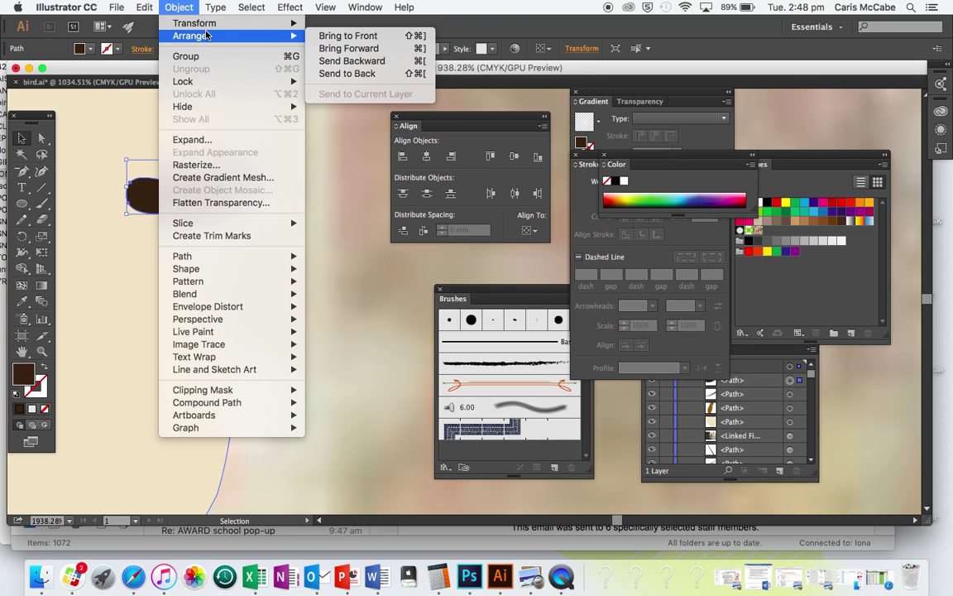
pyautogui.click(322, 60)
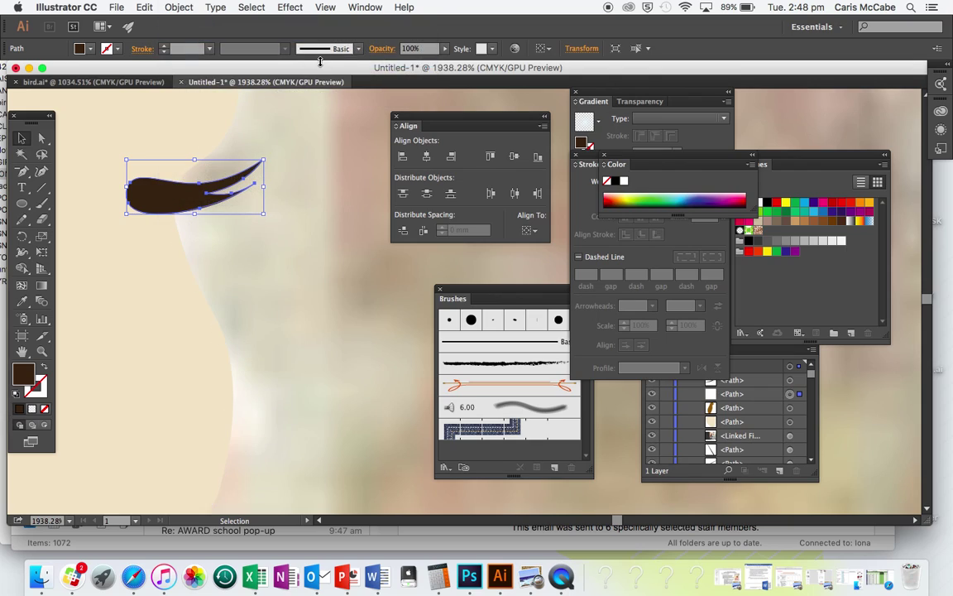
pyautogui.press('super+bracketright')
pyautogui.press('super+bracketleft')
pyautogui.press('super+bracketleft')
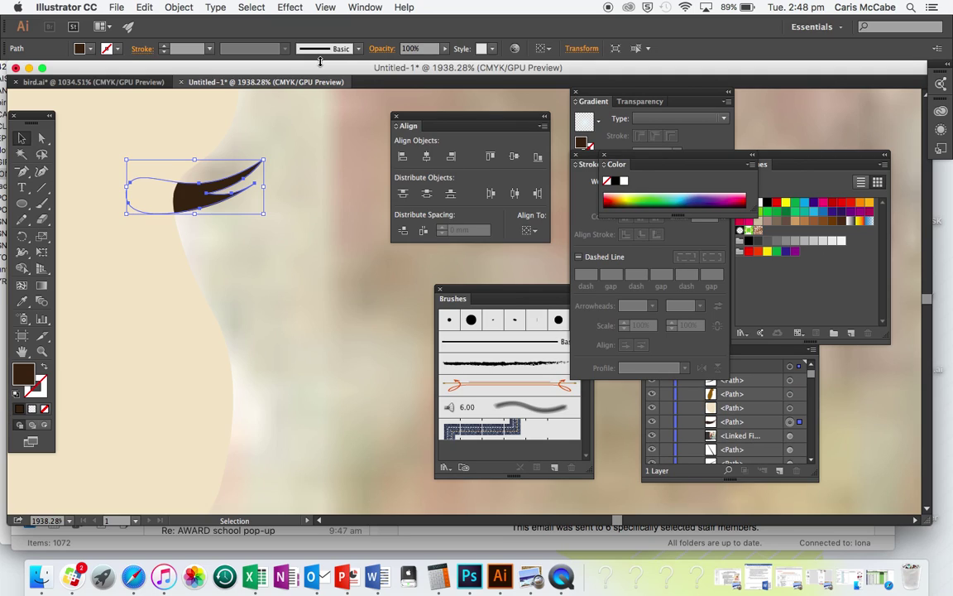
pyautogui.click(312, 187)
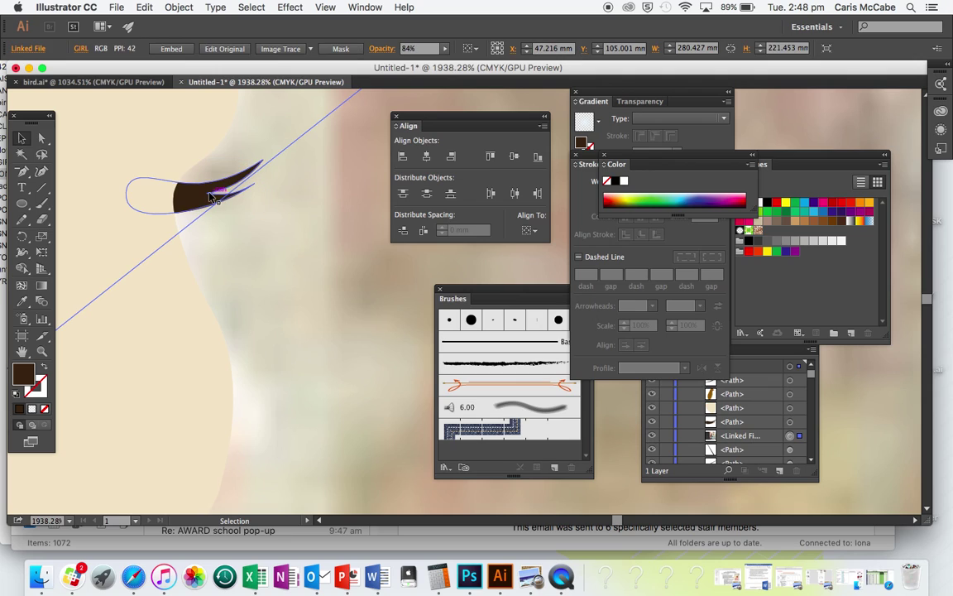
pyautogui.click(180, 7)
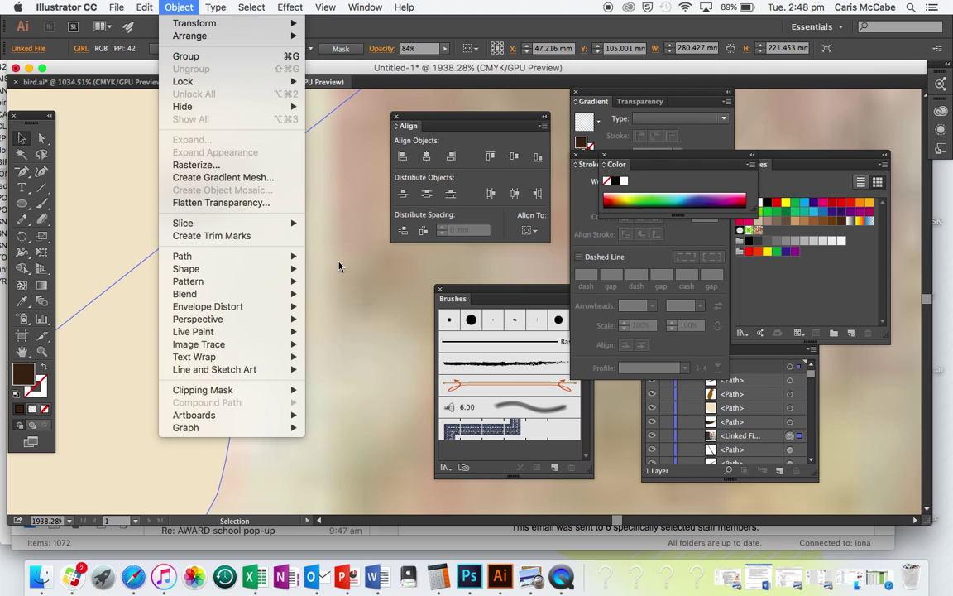
pyautogui.click(308, 240)
# Draw a two-point curved eyebrow path above the eyelash with the Curvature Tool
pyautogui.scroll(-10, 240, 241)
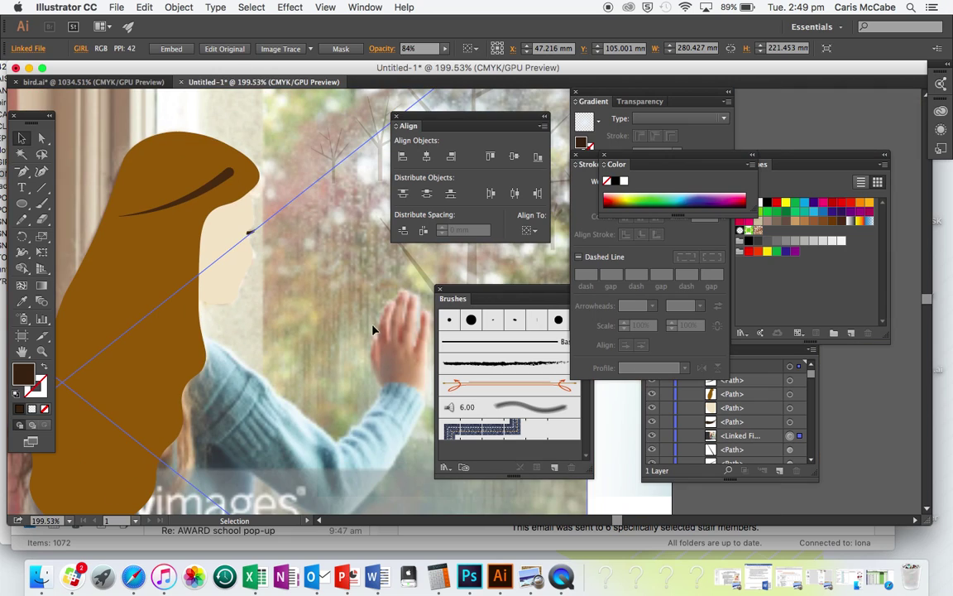
pyautogui.scroll(8, 317, 279)
pyautogui.scroll(-3, 317, 279)
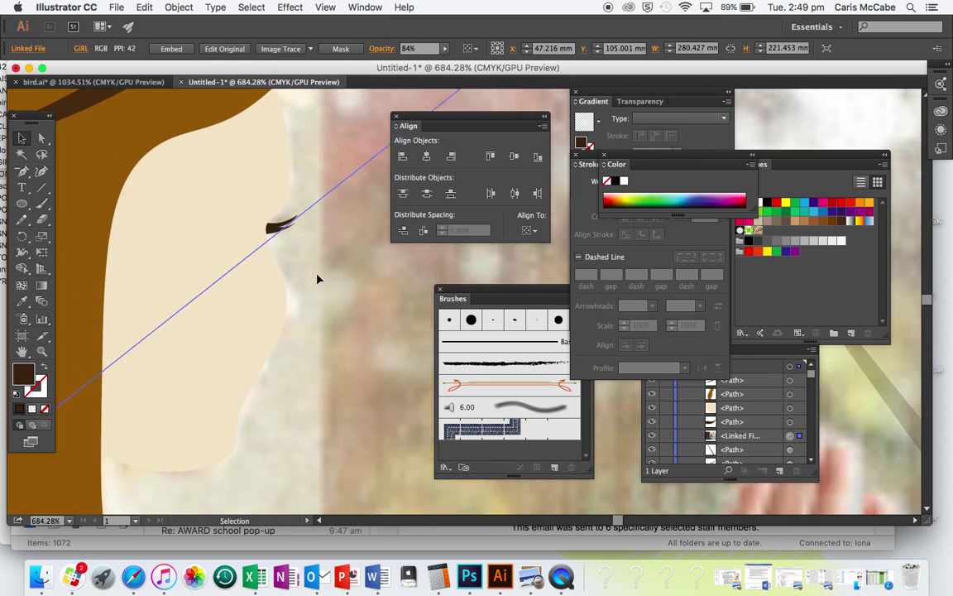
pyautogui.click(42, 171)
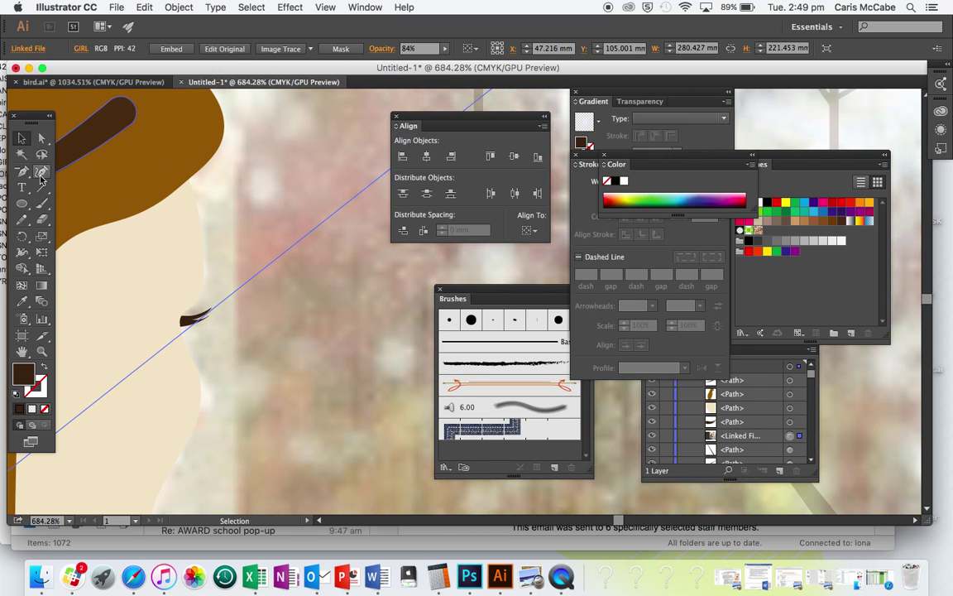
pyautogui.click(194, 285)
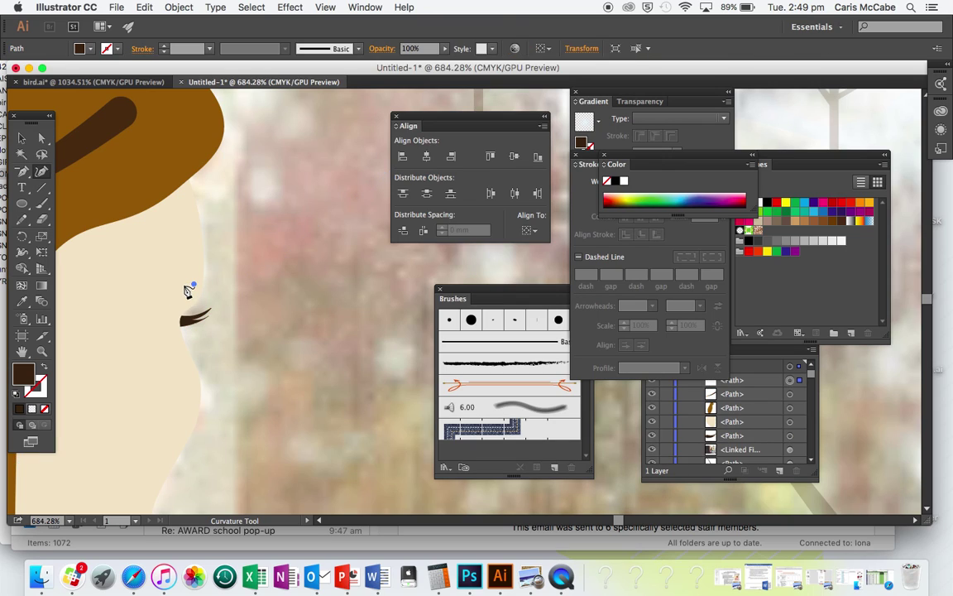
pyautogui.press('super+z')
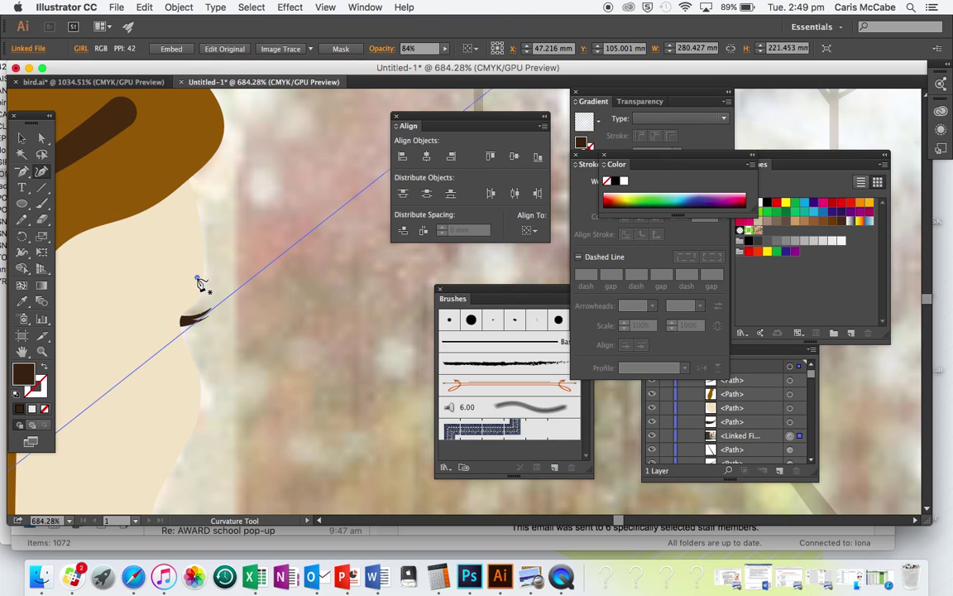
pyautogui.click(197, 279)
pyautogui.click(133, 300)
pyautogui.press('v')
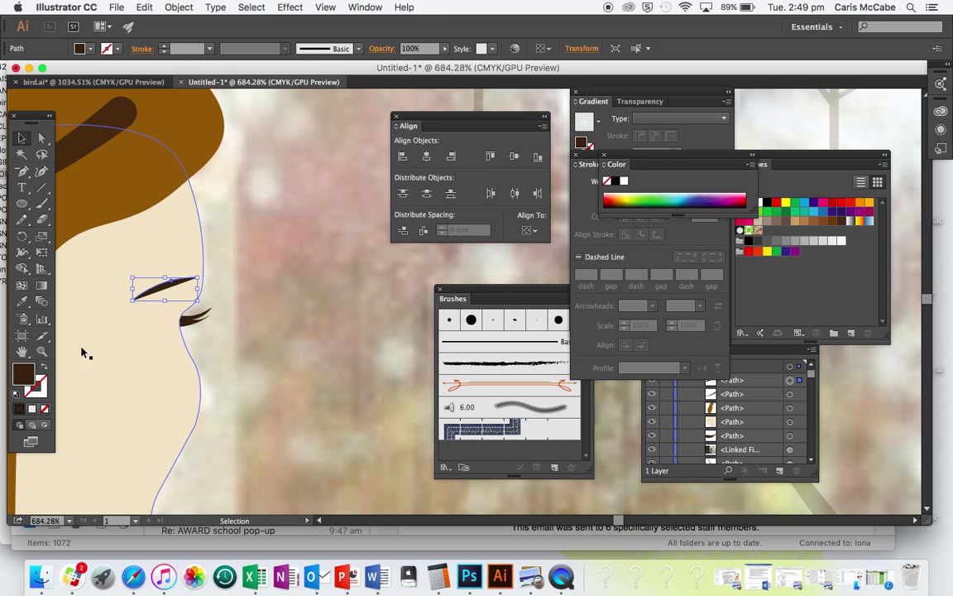
# Stroke the brow brown with a triangular tapering width profile at 3 pt
pyautogui.click(43, 367)
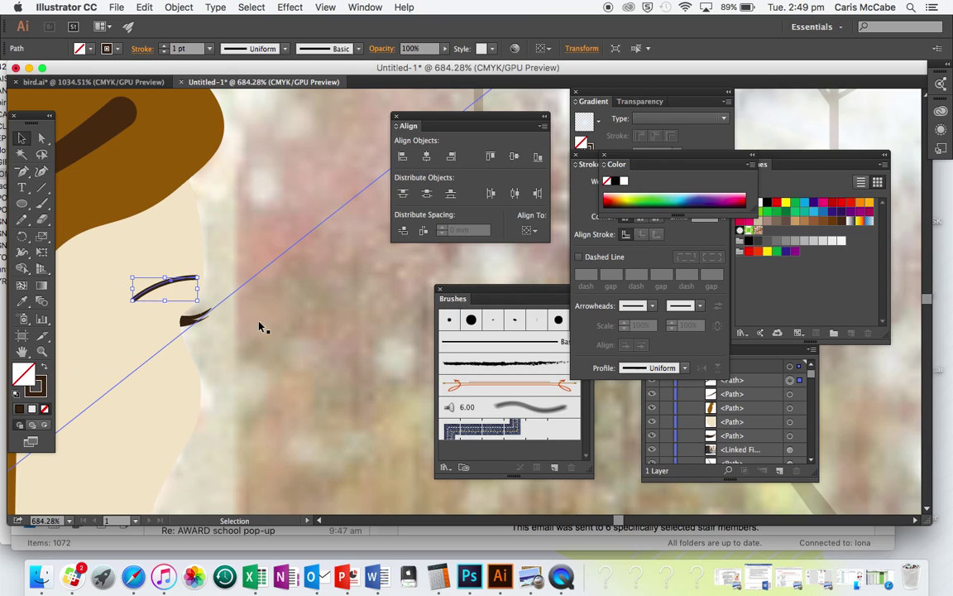
pyautogui.click(589, 195)
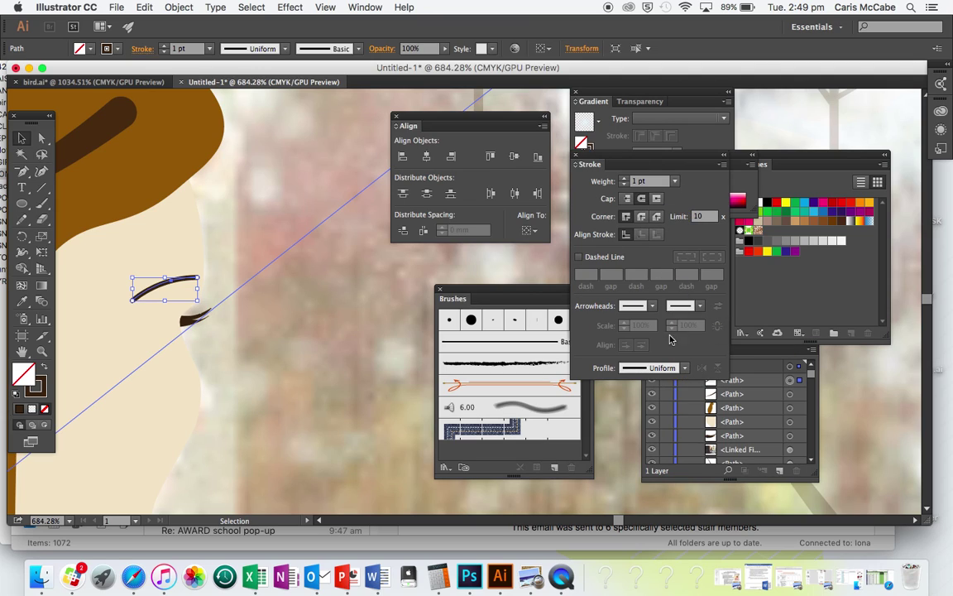
pyautogui.click(683, 368)
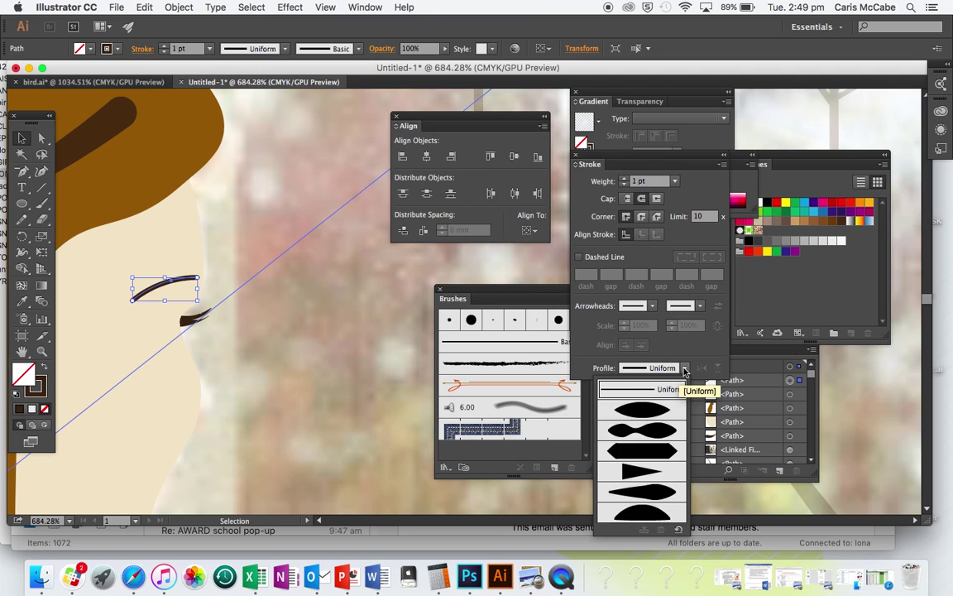
pyautogui.click(645, 472)
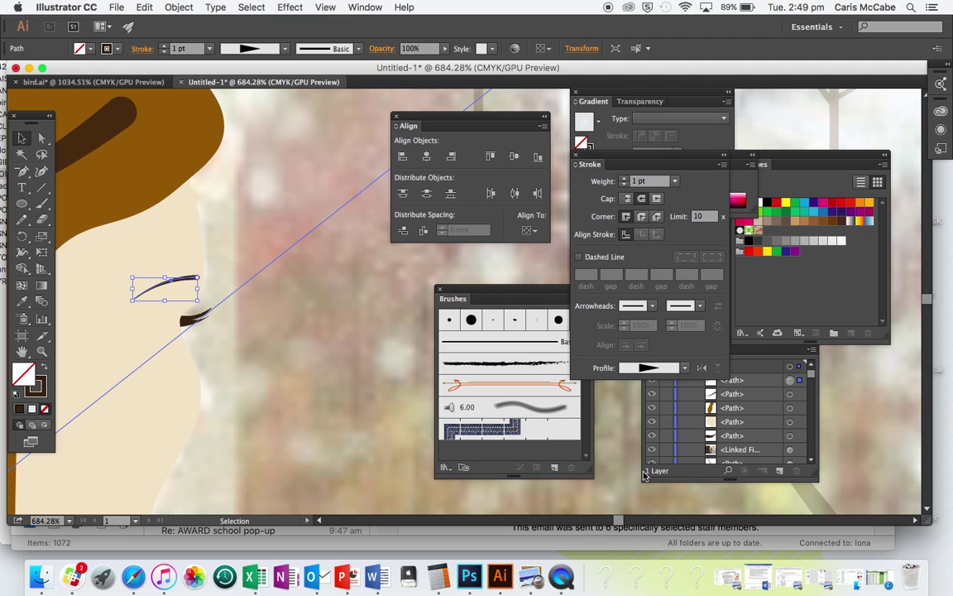
pyautogui.click(626, 181)
pyautogui.click(625, 181)
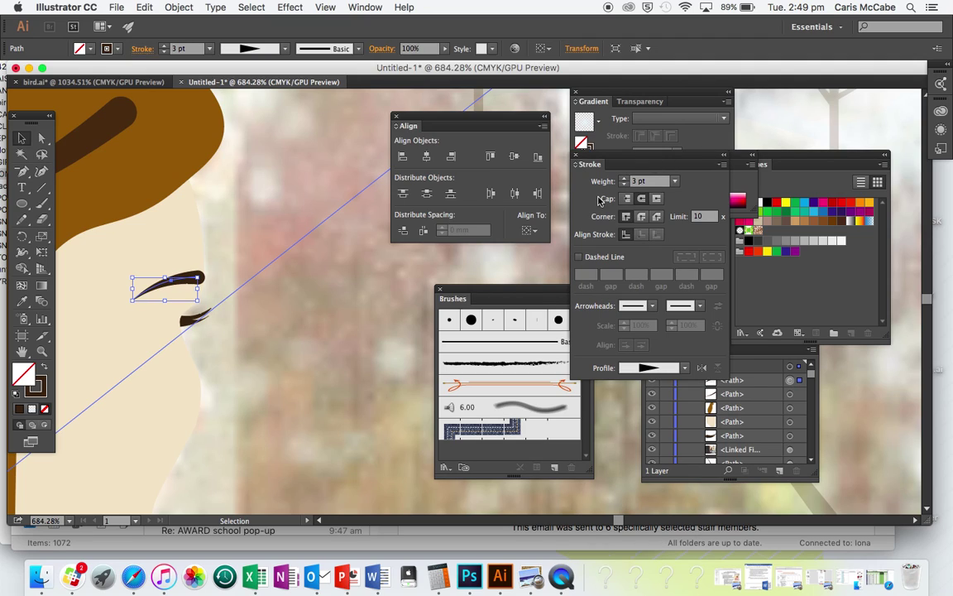
# Expand the eyebrow's appearance into a filled shape and deselect it
pyautogui.click(319, 283)
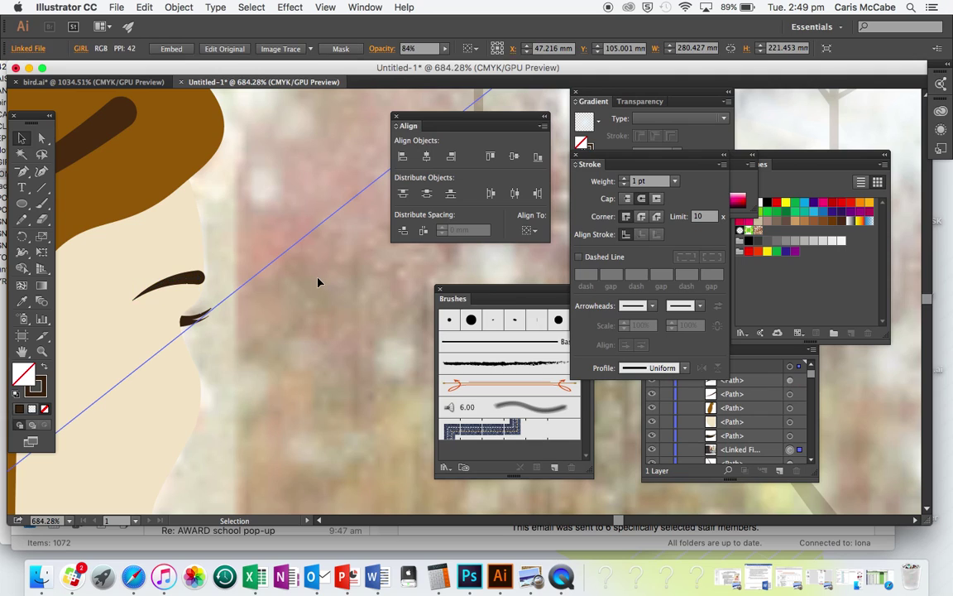
pyautogui.scroll(-3, 319, 283)
pyautogui.click(201, 290)
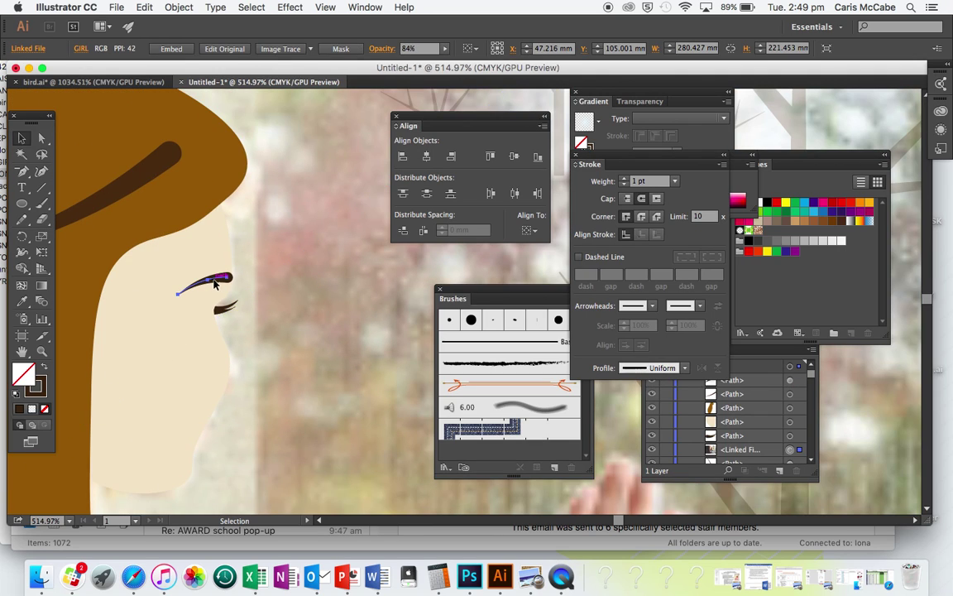
pyautogui.click(179, 7)
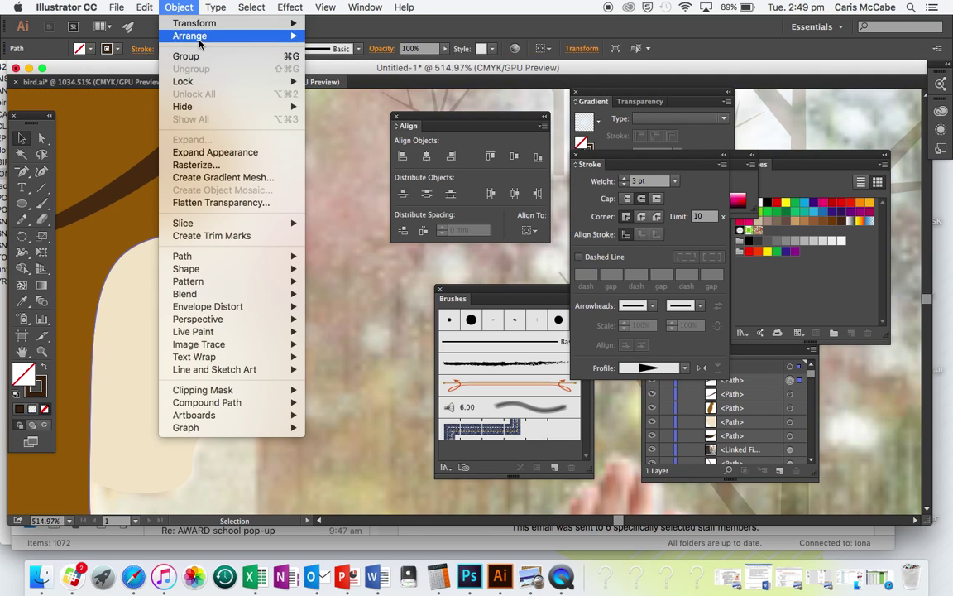
pyautogui.click(214, 153)
pyautogui.click(286, 275)
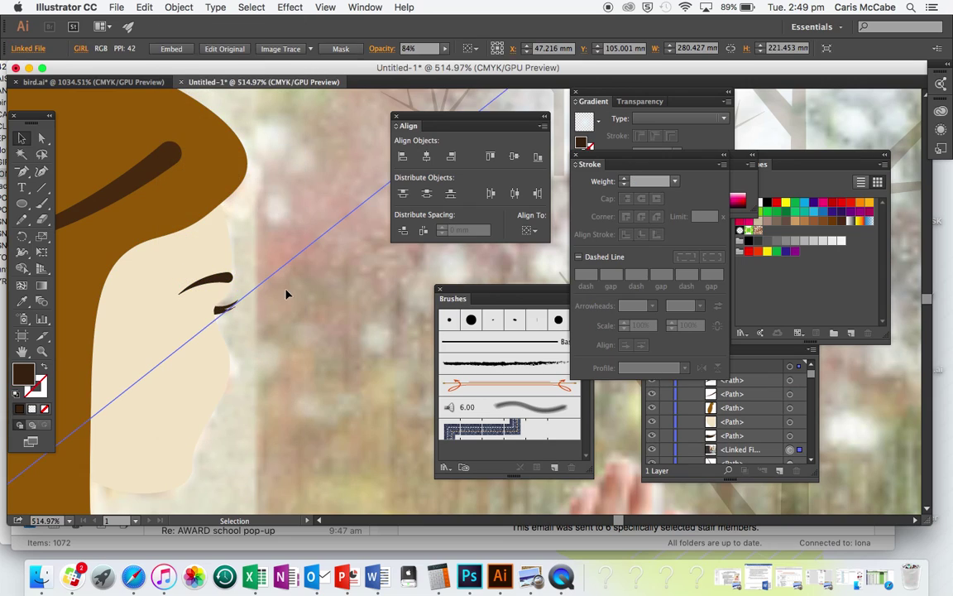
pyautogui.scroll(2, 292, 370)
pyautogui.click(170, 259)
pyautogui.doubleClick(23, 375)
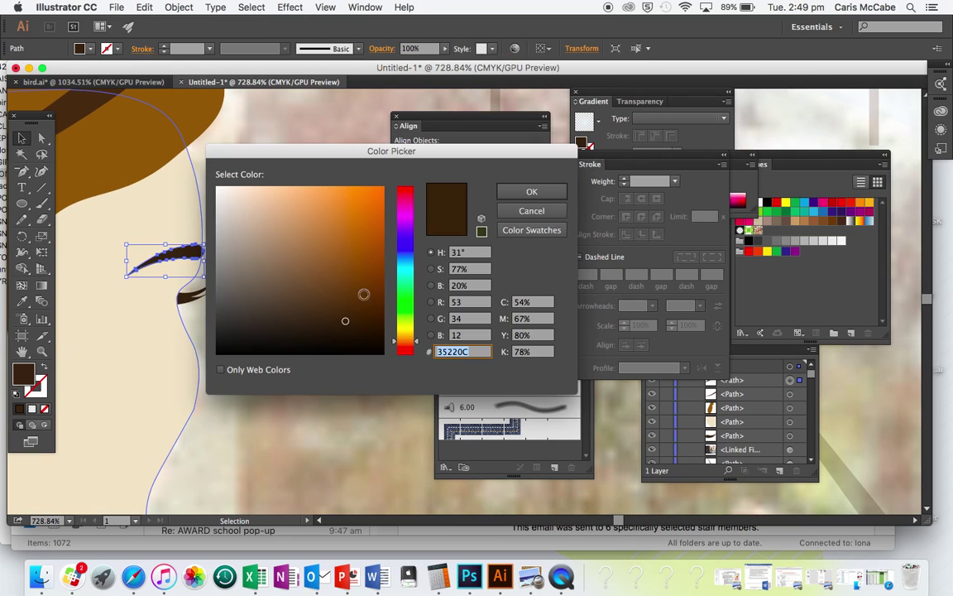
pyautogui.click(531, 191)
pyautogui.scroll(-1, 272, 208)
pyautogui.click(271, 229)
pyautogui.scroll(-10, 270, 229)
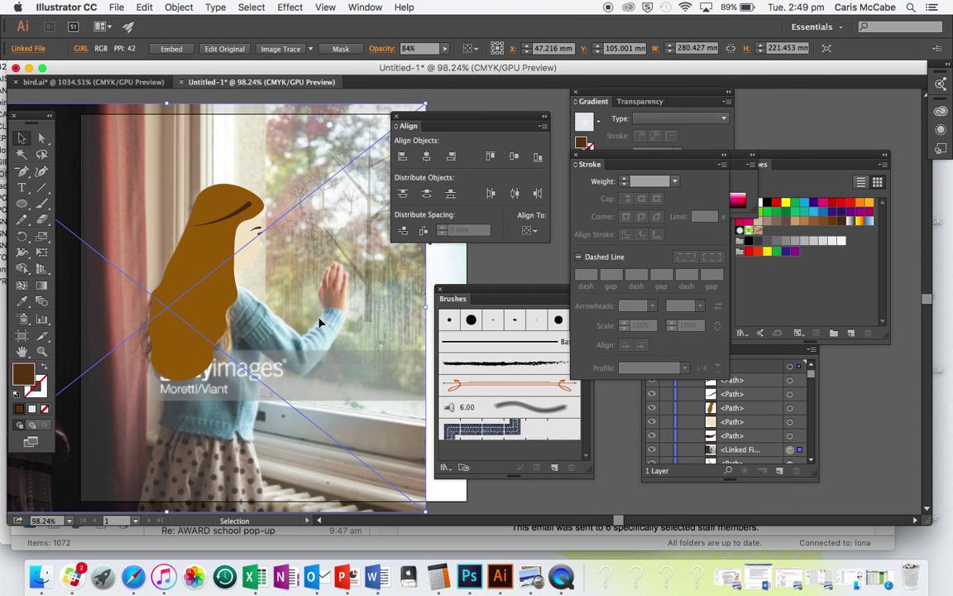
pyautogui.scroll(8, 319, 324)
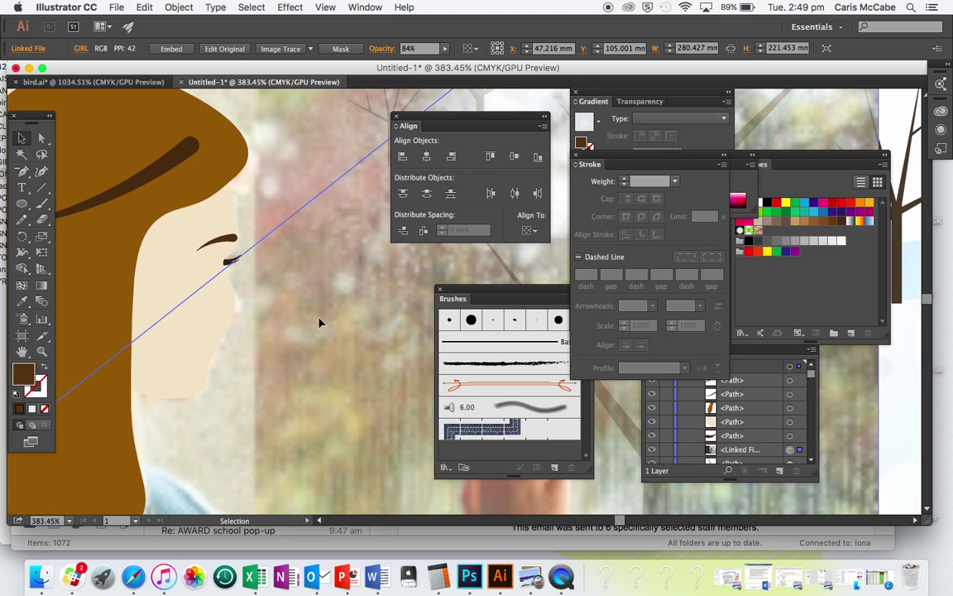
pyautogui.scroll(4, 320, 322)
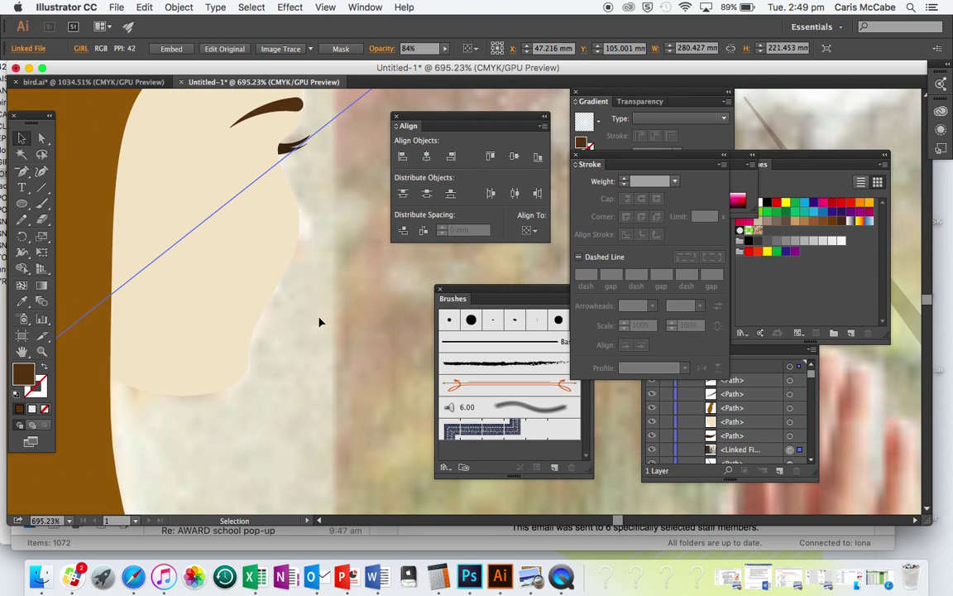
pyautogui.hscroll(-2, 319, 322)
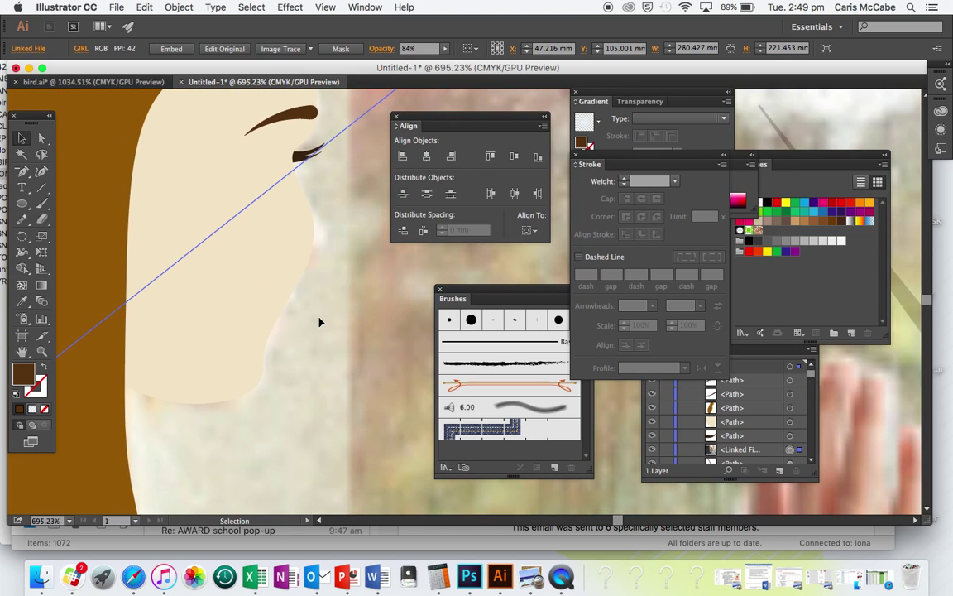
pyautogui.scroll(-15, 319, 322)
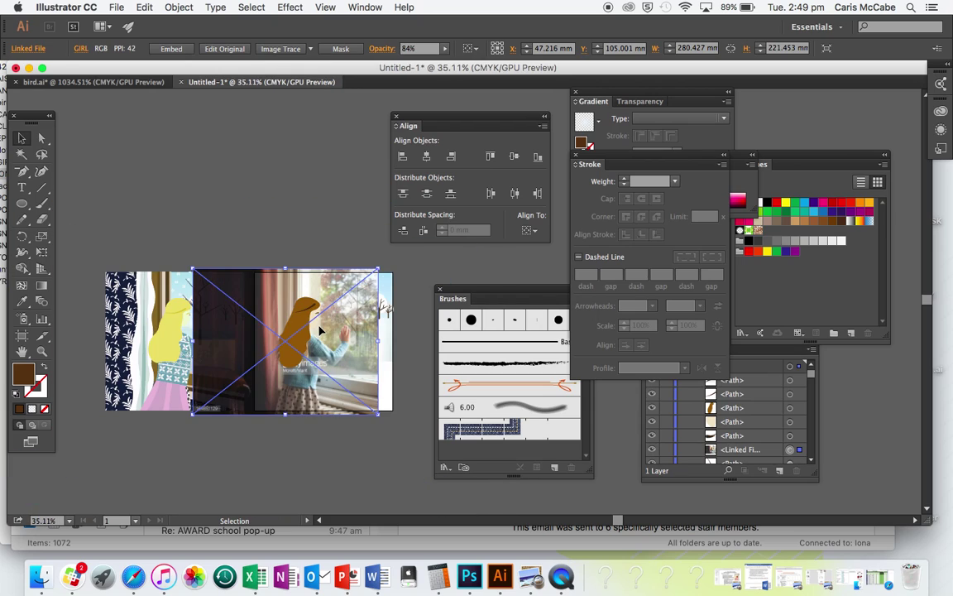
pyautogui.hscroll(-2, 319, 330)
pyautogui.hscroll(3, 319, 331)
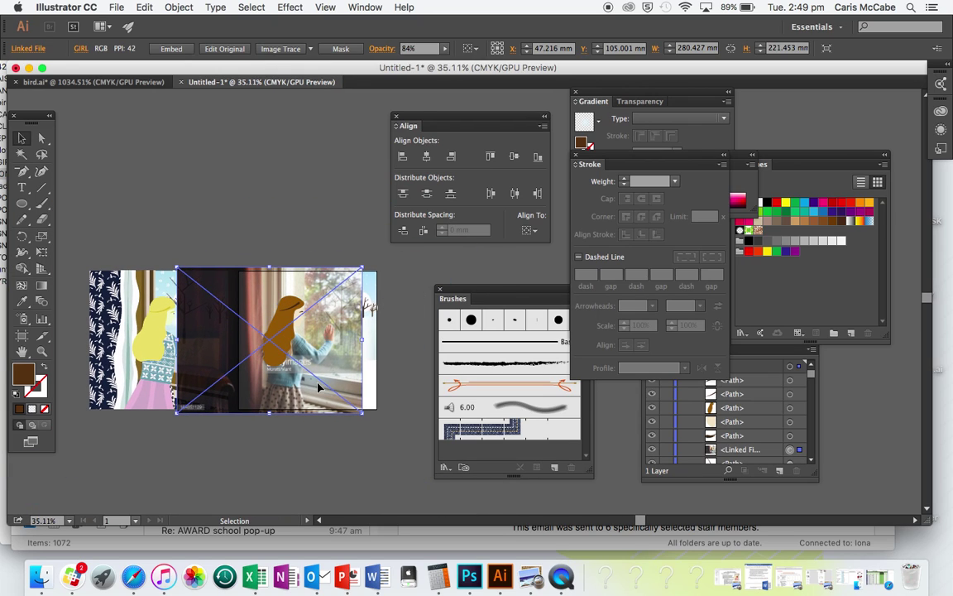
pyautogui.scroll(4, 317, 387)
pyautogui.scroll(3, 318, 387)
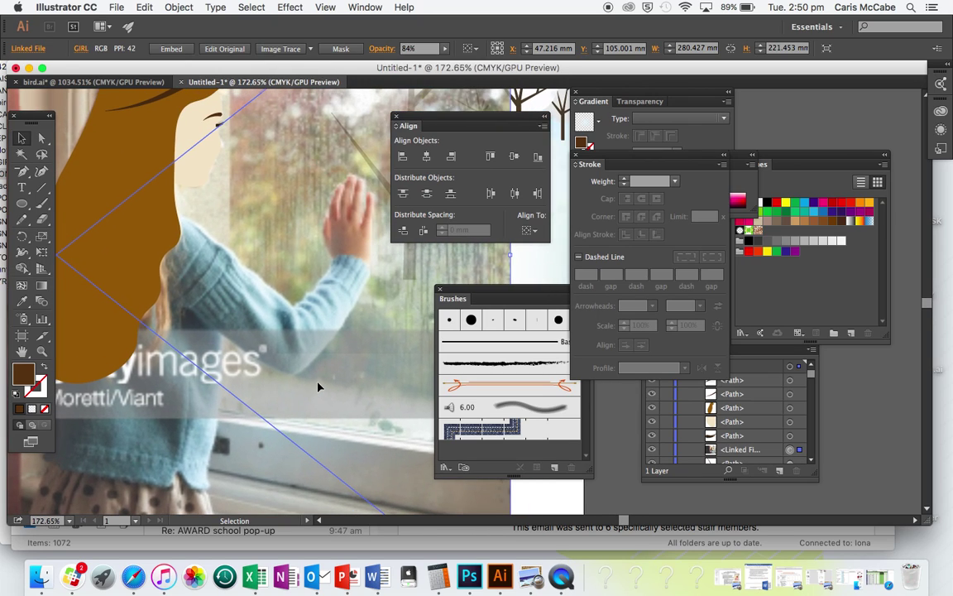
# Trace the top of the raised arm out to the wrist and back down to the elbow
pyautogui.click(41, 171)
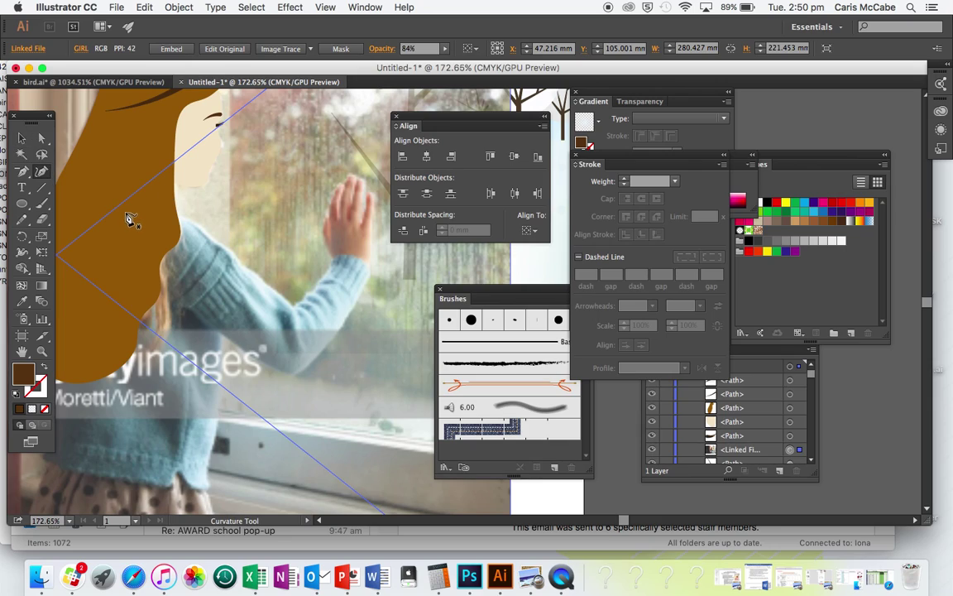
pyautogui.click(125, 211)
pyautogui.click(190, 220)
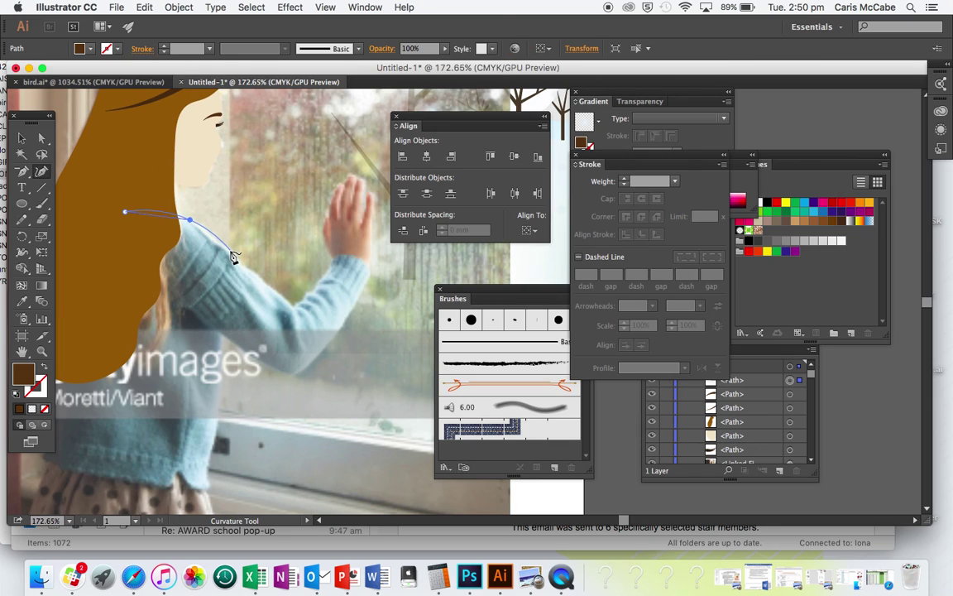
pyautogui.click(230, 250)
pyautogui.click(263, 279)
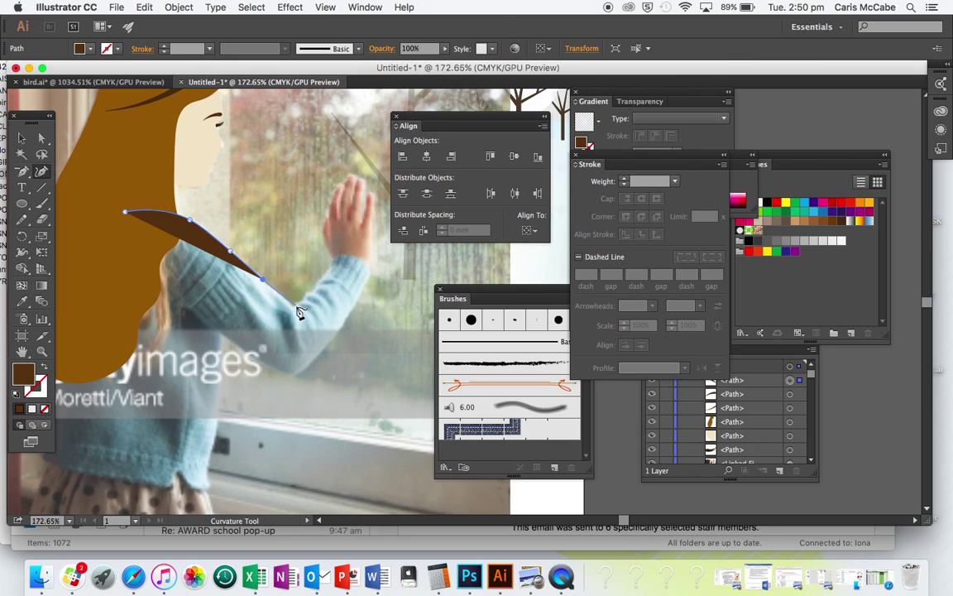
pyautogui.click(293, 304)
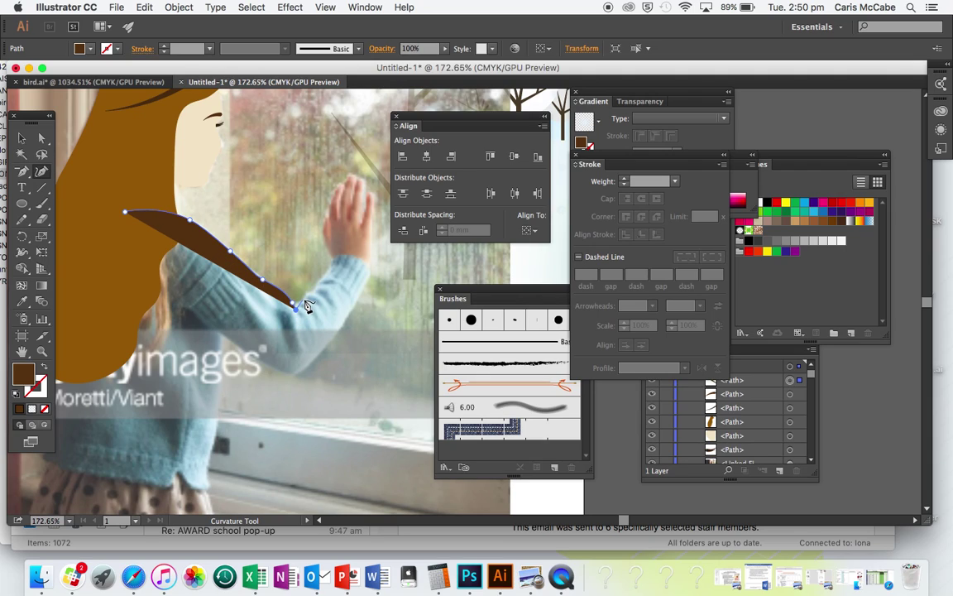
pyautogui.click(322, 281)
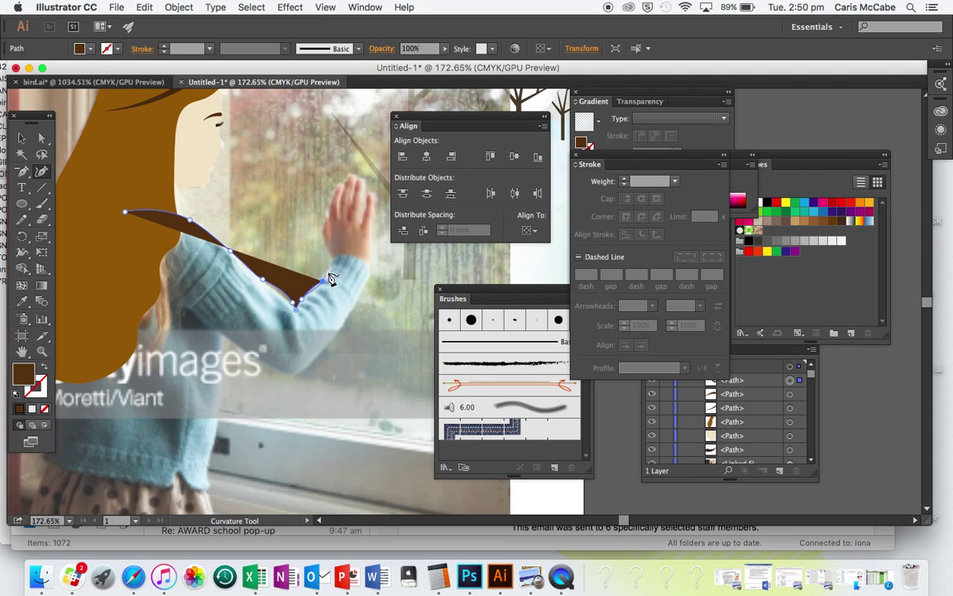
pyautogui.click(336, 263)
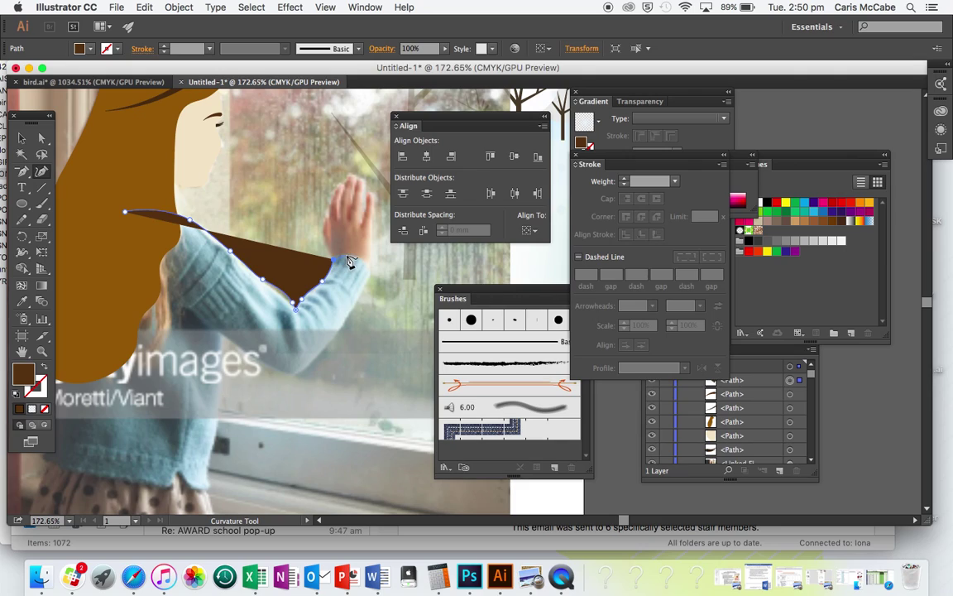
pyautogui.click(348, 254)
pyautogui.click(370, 269)
pyautogui.click(358, 296)
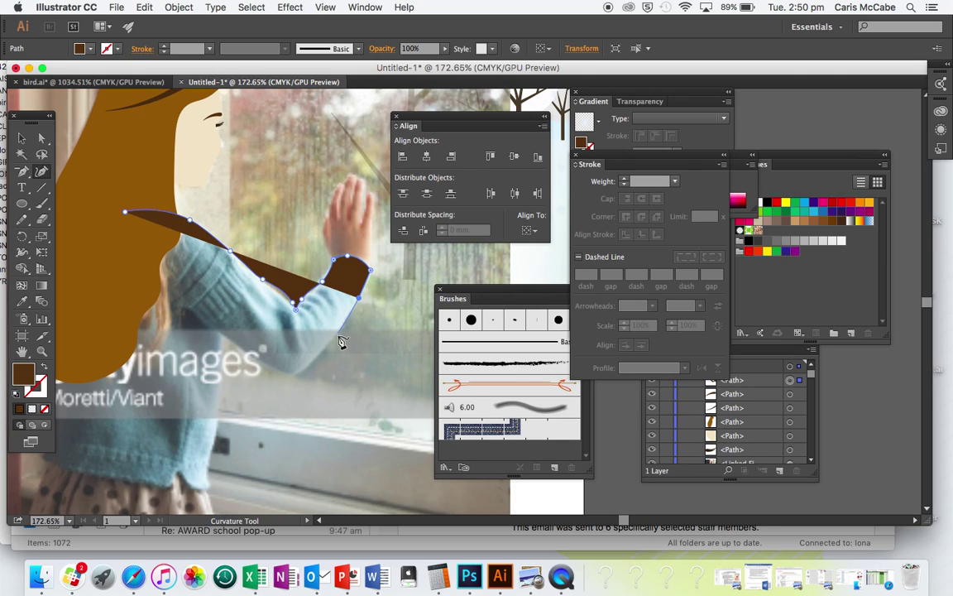
pyautogui.click(338, 335)
pyautogui.click(299, 375)
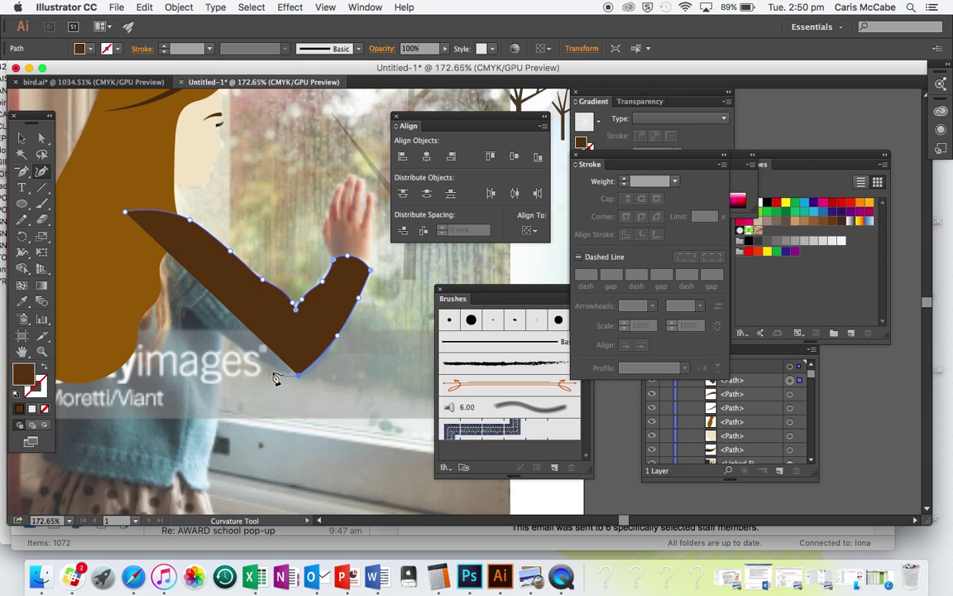
# Continue the outline under the arm and down the girl's side to the sweater bottom
pyautogui.scroll(5, 299, 379)
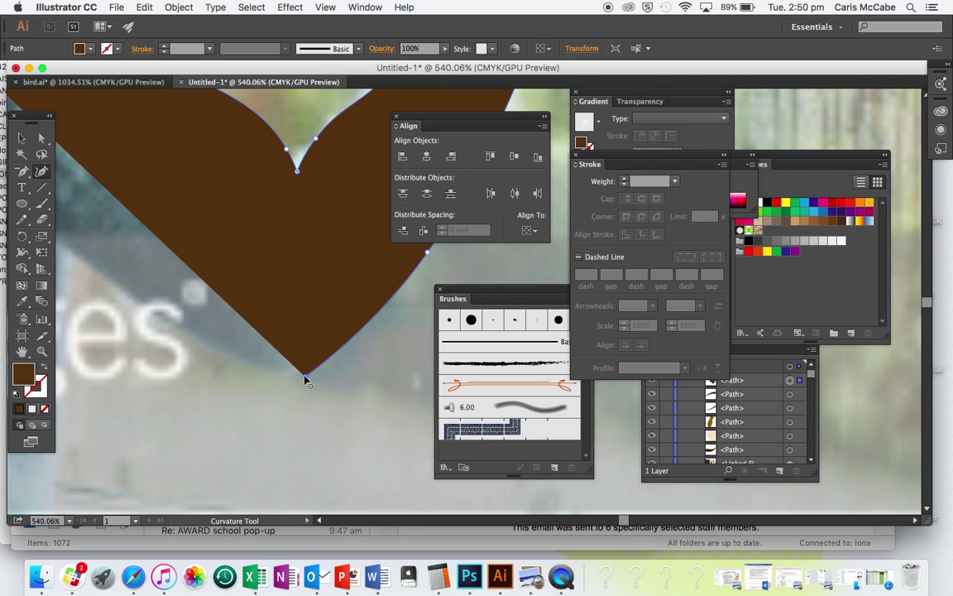
pyautogui.click(248, 363)
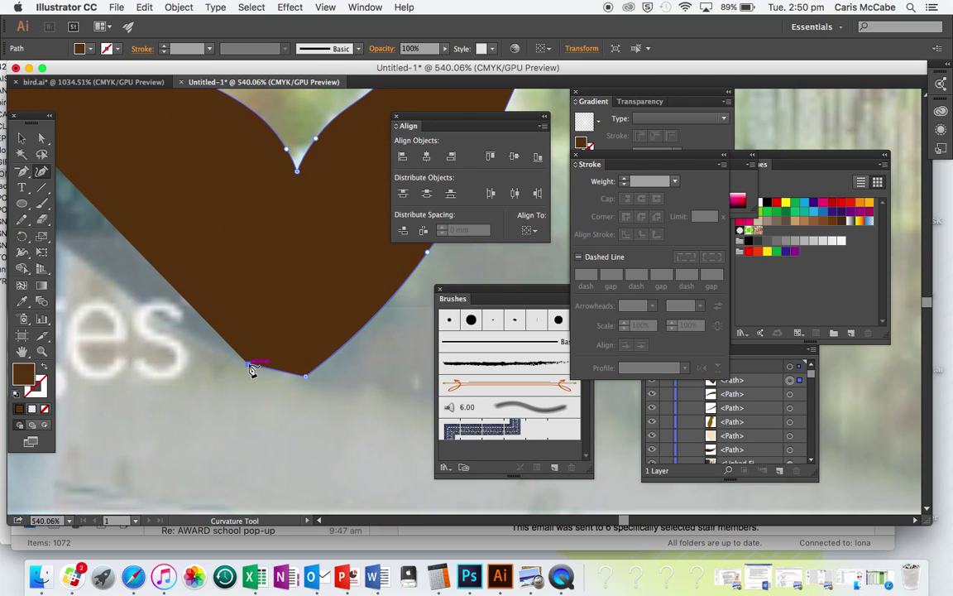
pyautogui.click(110, 282)
pyautogui.hscroll(-5, 112, 283)
pyautogui.scroll(2, 111, 284)
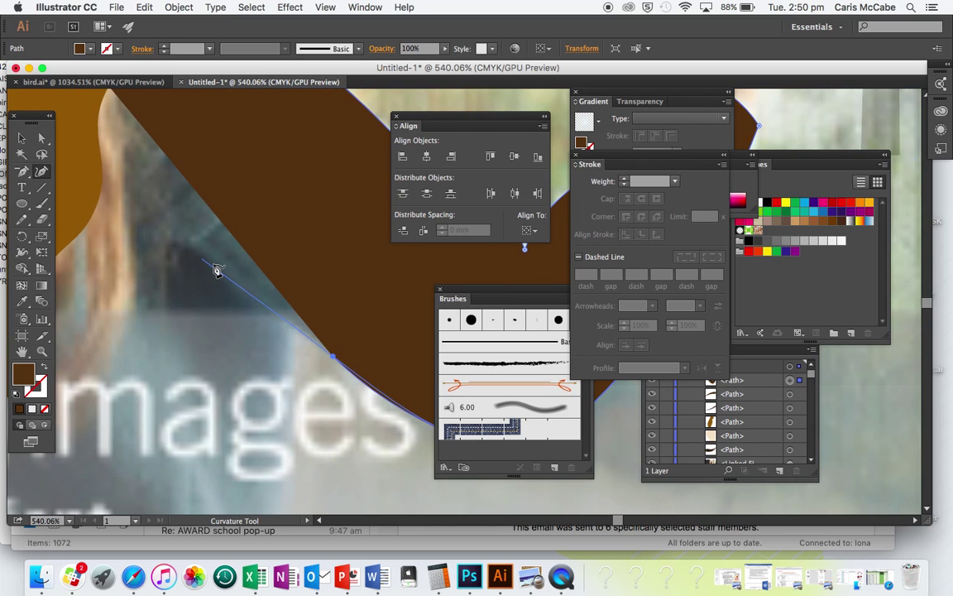
pyautogui.scroll(-6, 212, 271)
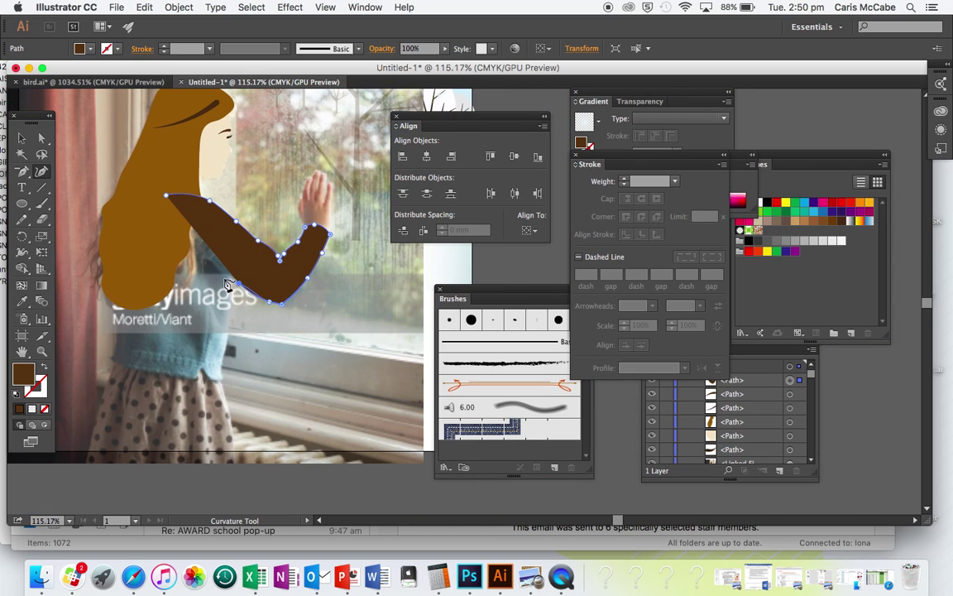
pyautogui.click(228, 274)
pyautogui.click(226, 350)
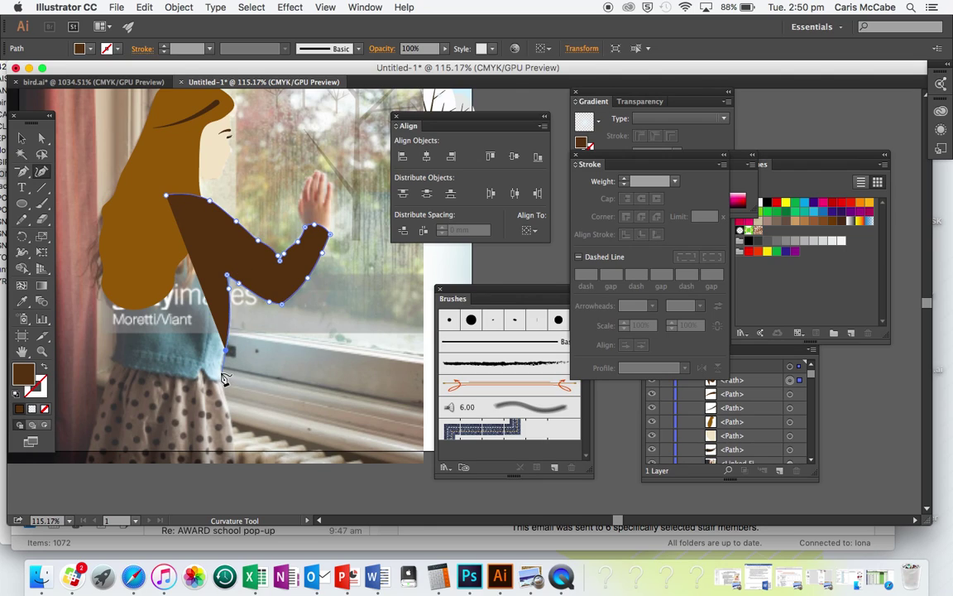
pyautogui.click(222, 377)
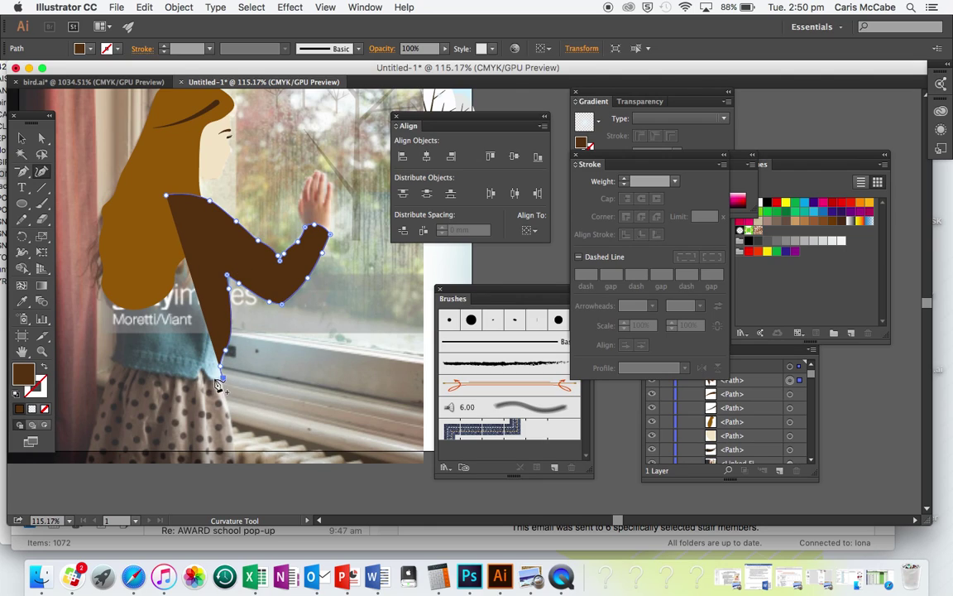
# Trace the sweater's bottom hem and back, closing the path at its start point
pyautogui.click(179, 378)
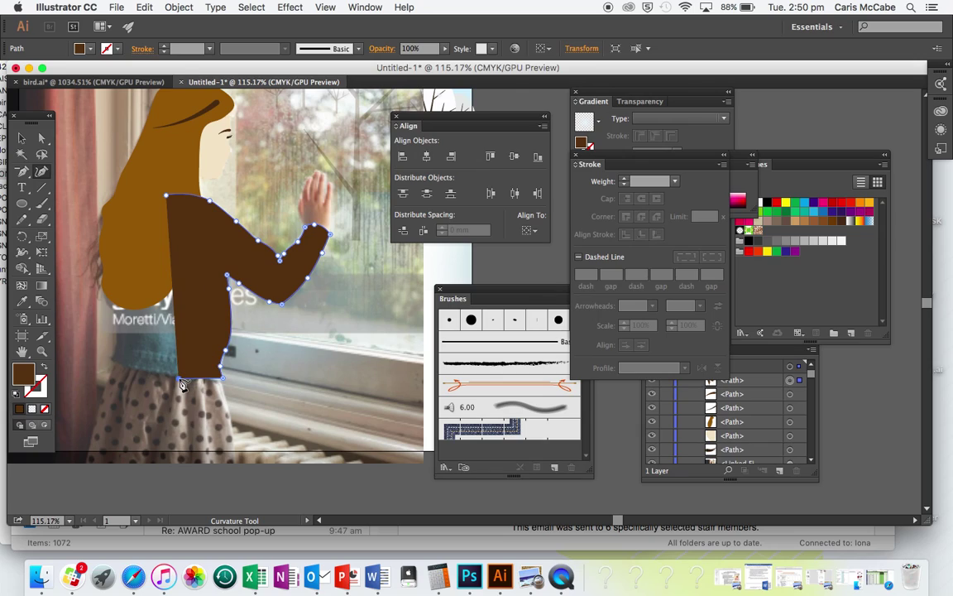
pyautogui.click(110, 362)
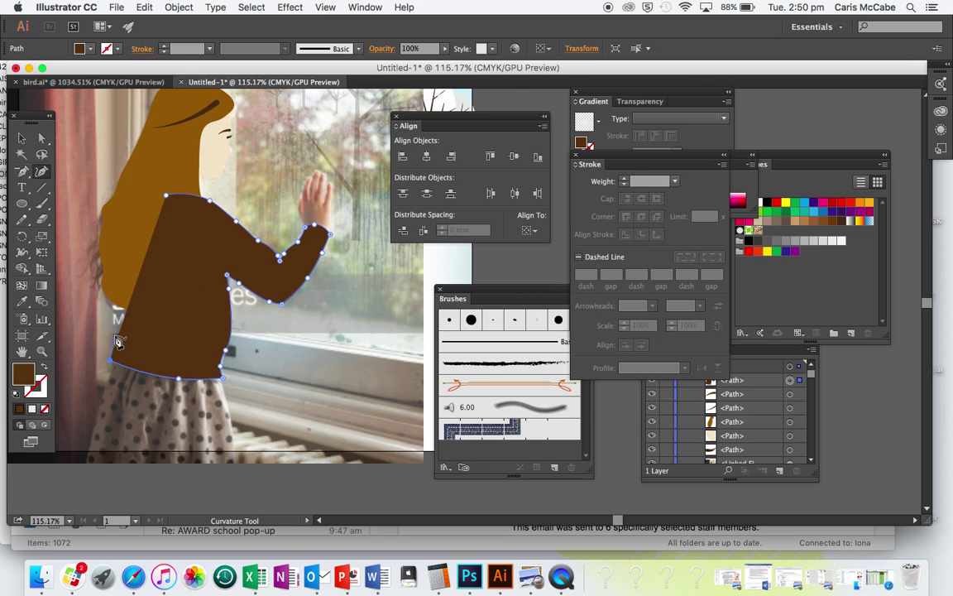
pyautogui.click(117, 337)
pyautogui.click(110, 253)
pyautogui.click(118, 213)
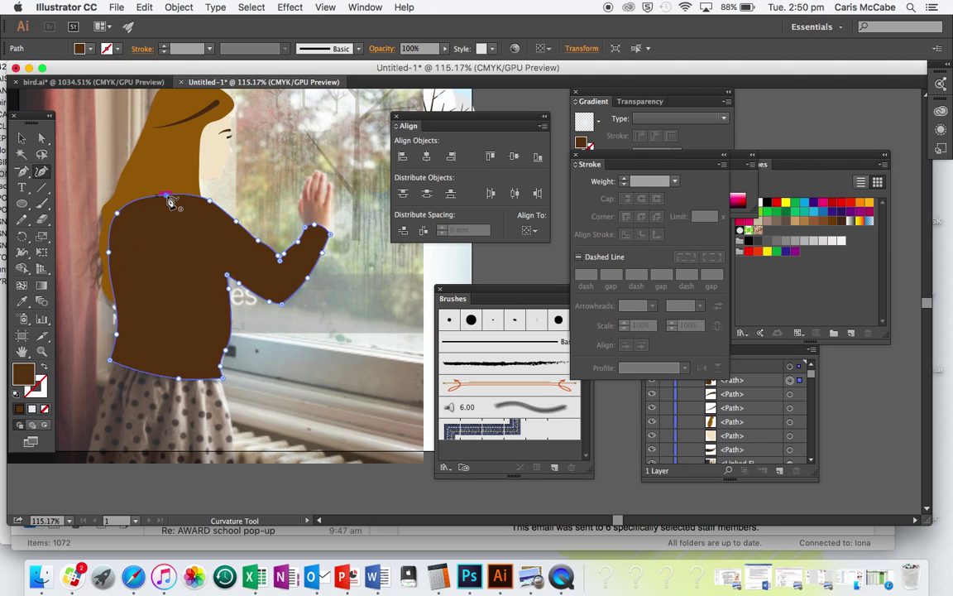
pyautogui.click(168, 201)
# Fill the sweater shape with a pale aqua light-blue from the Color Picker
pyautogui.press('v')
pyautogui.hscroll(-5, 303, 234)
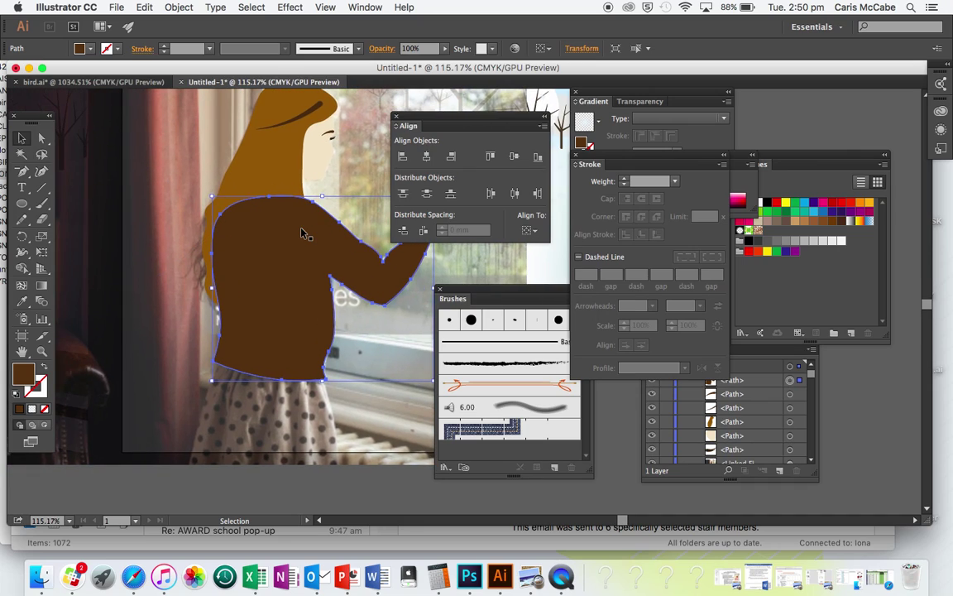
pyautogui.doubleClick(22, 377)
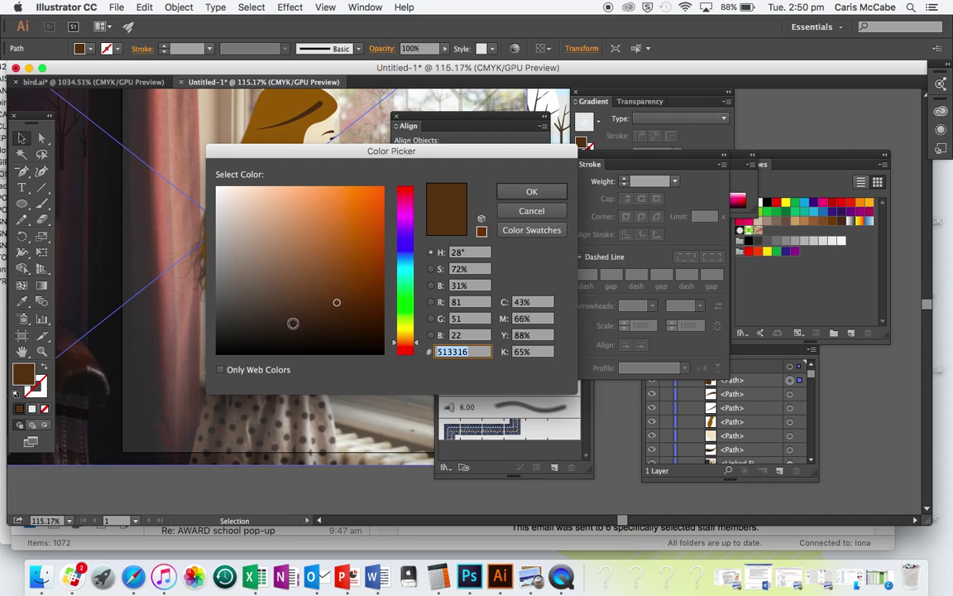
pyautogui.click(405, 269)
pyautogui.click(341, 234)
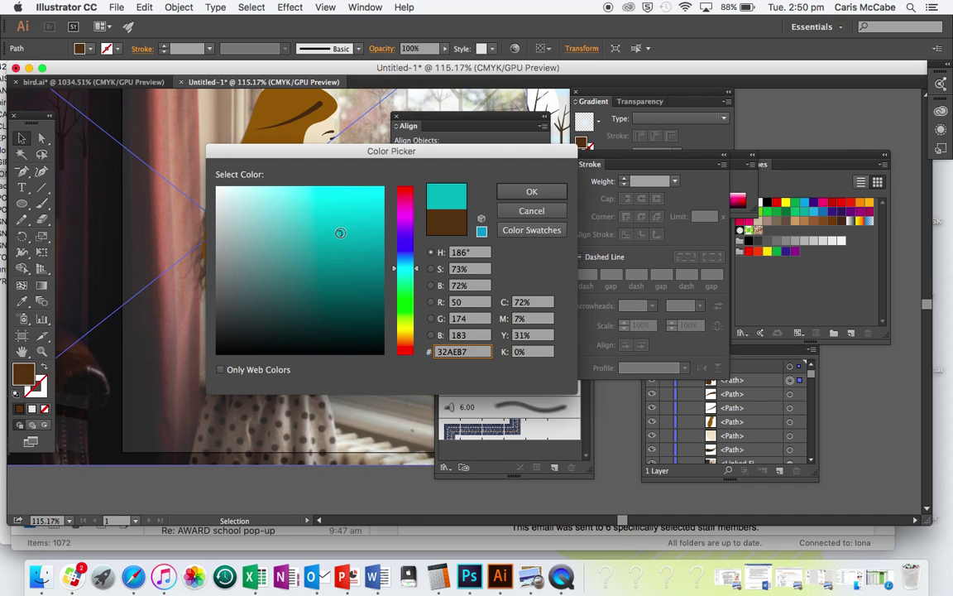
pyautogui.click(513, 192)
pyautogui.hscroll(3, 358, 370)
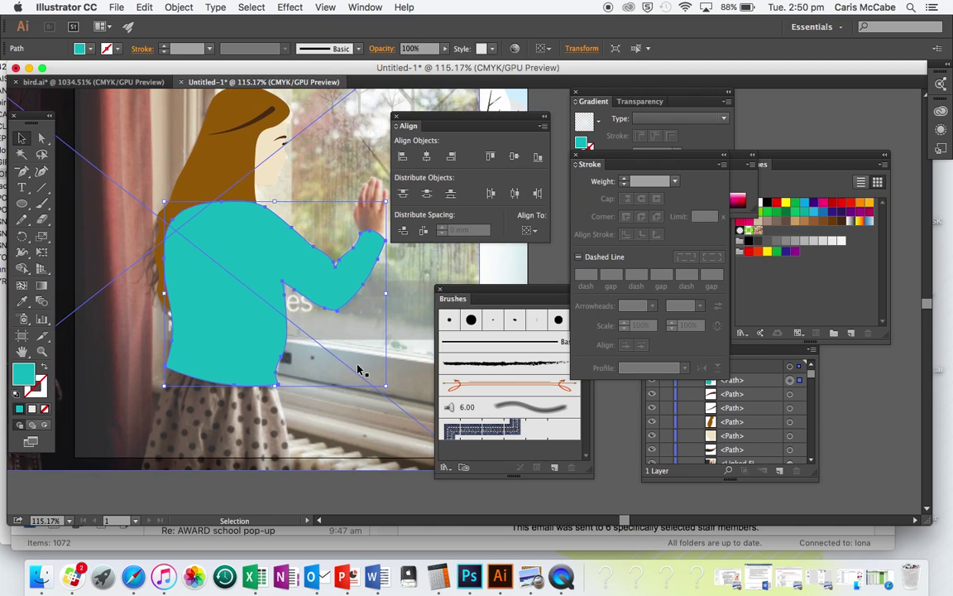
pyautogui.doubleClick(25, 376)
pyautogui.click(270, 206)
pyautogui.click(265, 213)
pyautogui.click(554, 193)
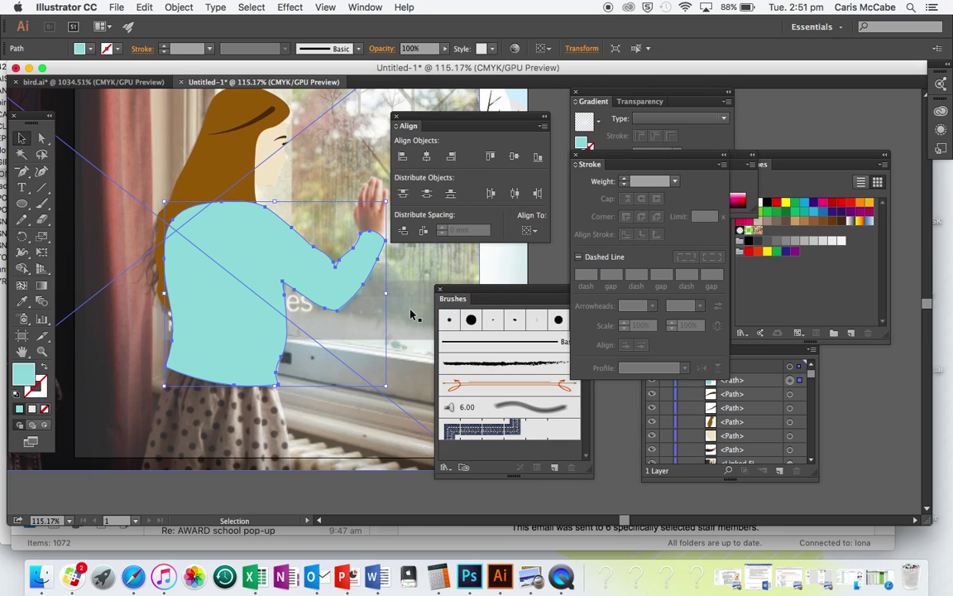
# Send the sweater shape backward so it sits behind the brown hair
pyautogui.press('a')
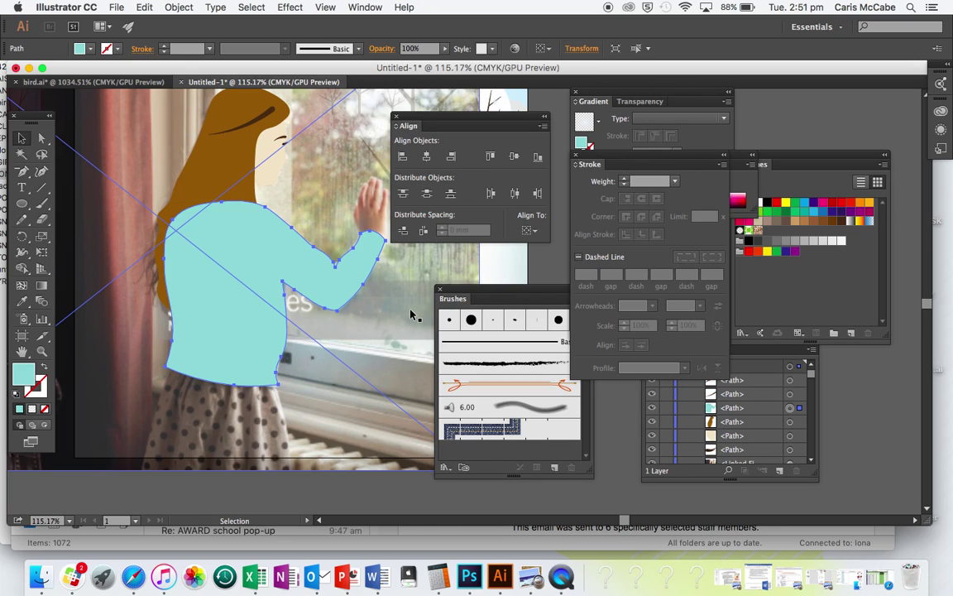
pyautogui.press('super+bracketleft')
pyautogui.press('super+bracketleft')
pyautogui.press('super+bracketleft')
pyautogui.press('v')
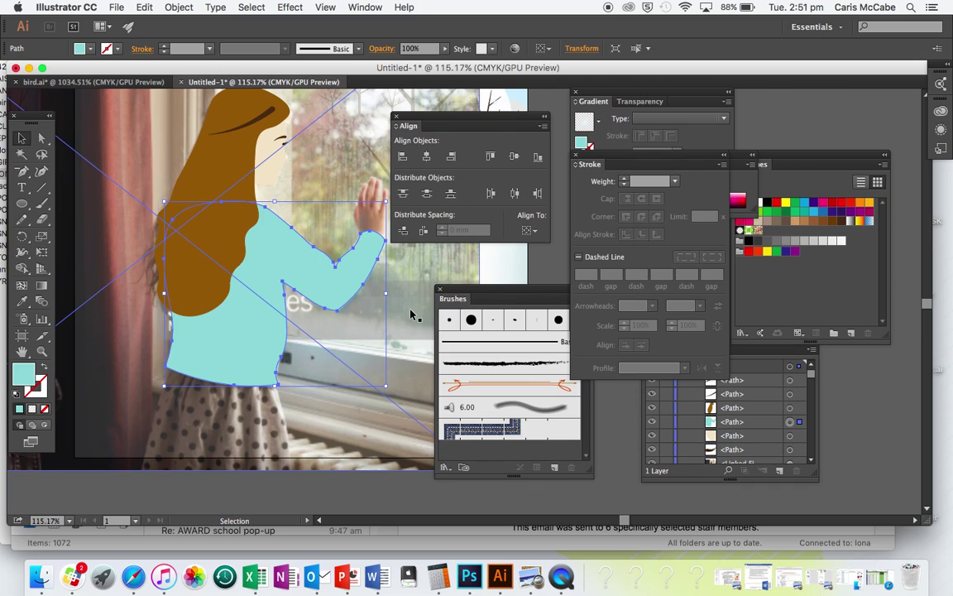
pyautogui.click(369, 287)
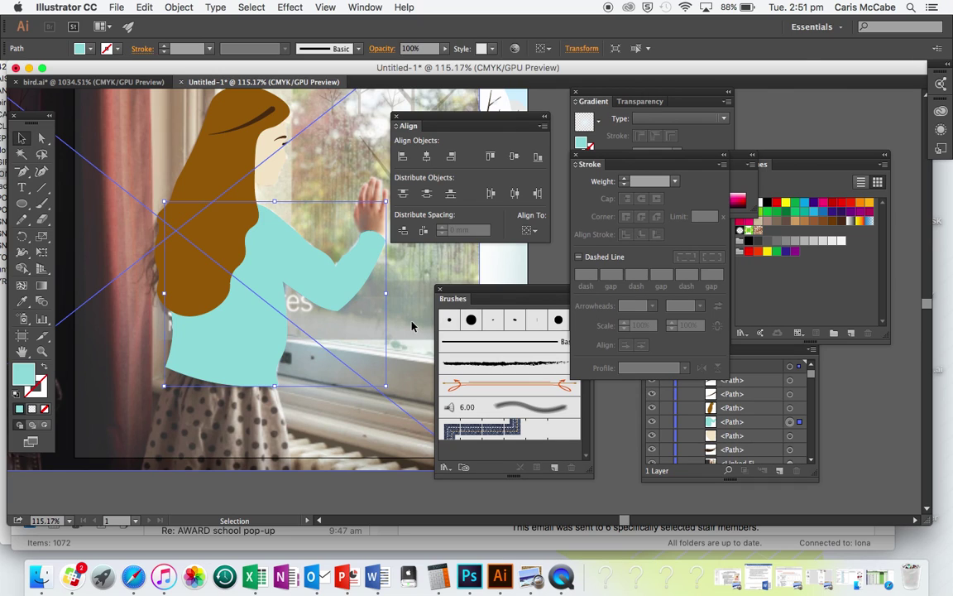
pyautogui.scroll(-3, 369, 287)
pyautogui.scroll(-2, 412, 326)
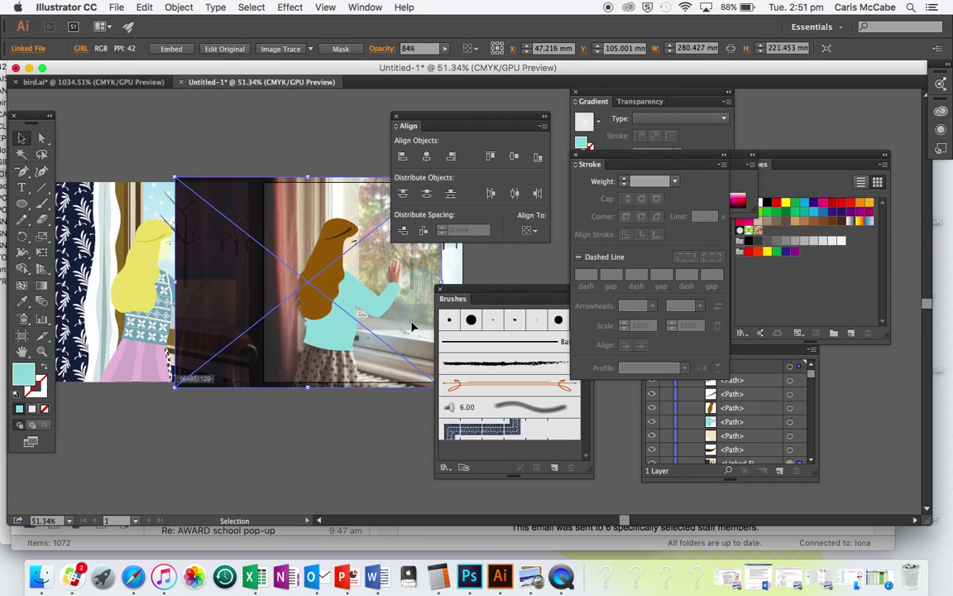
# Draw a roughly 81 × 68 mm rectangle over the skirt area with the Rectangle Tool
pyautogui.scroll(6, 412, 326)
pyautogui.scroll(-3, 412, 326)
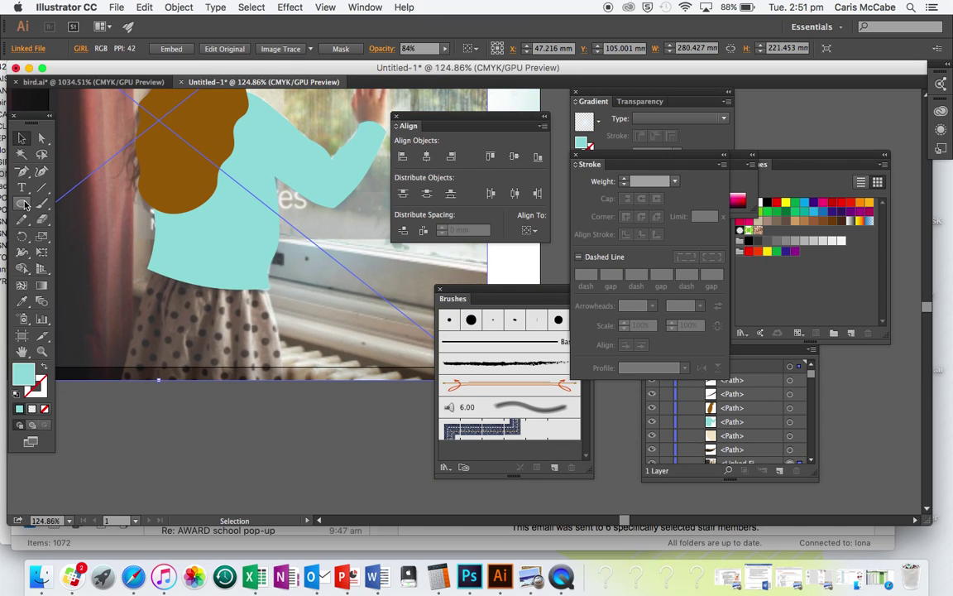
pyautogui.moveTo(25, 205); pyautogui.dragTo(51, 187)
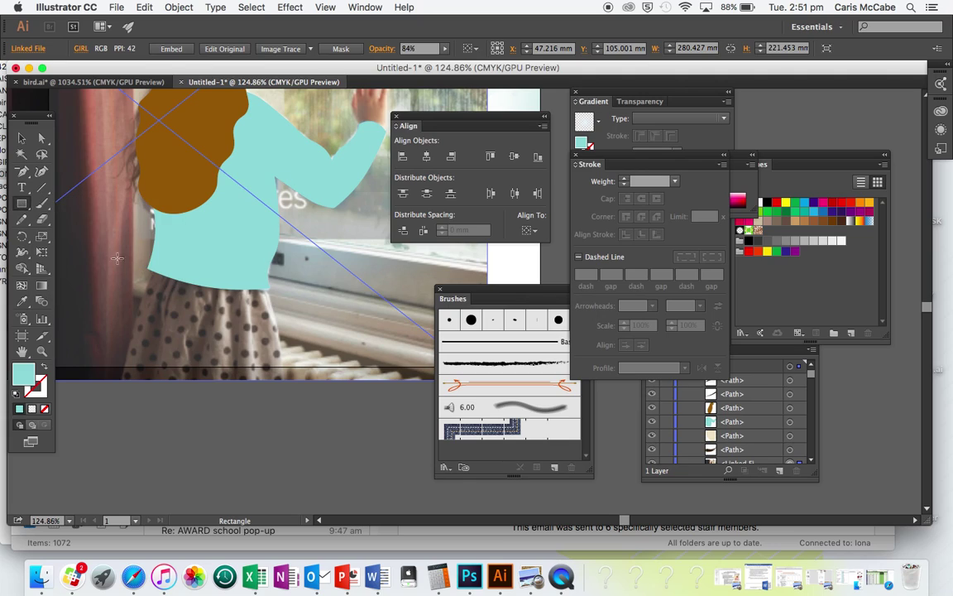
pyautogui.moveTo(104, 249); pyautogui.dragTo(291, 379)
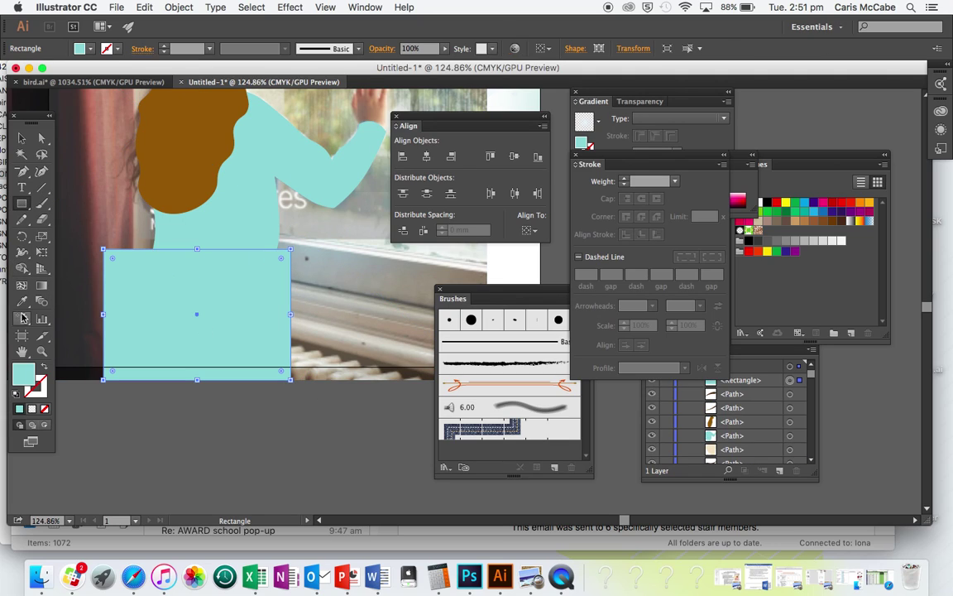
# Change the skirt rectangle's fill from pale aqua to light lilac (D3A6F4)
pyautogui.doubleClick(24, 377)
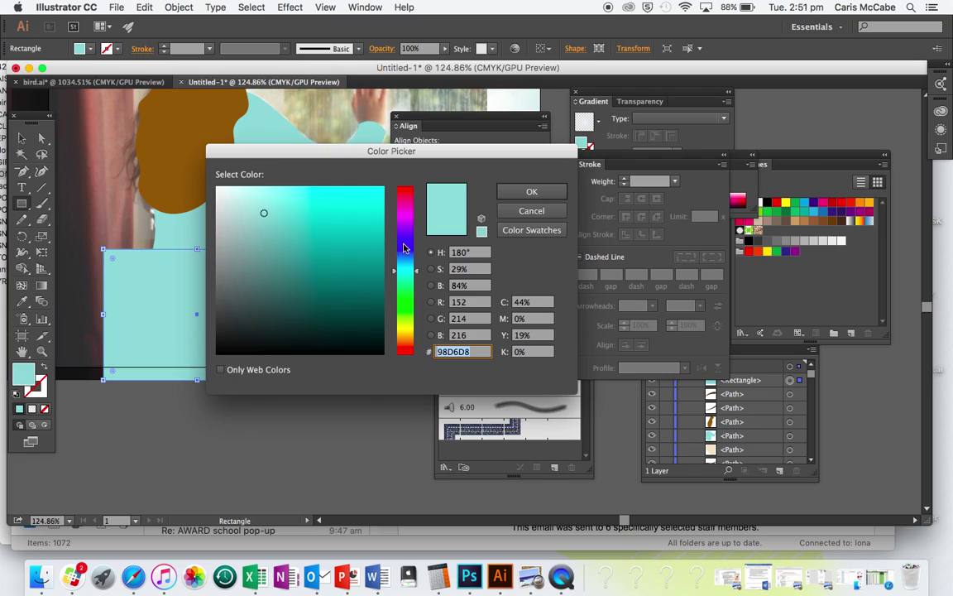
pyautogui.moveTo(406, 251); pyautogui.dragTo(398, 229)
pyautogui.click(529, 191)
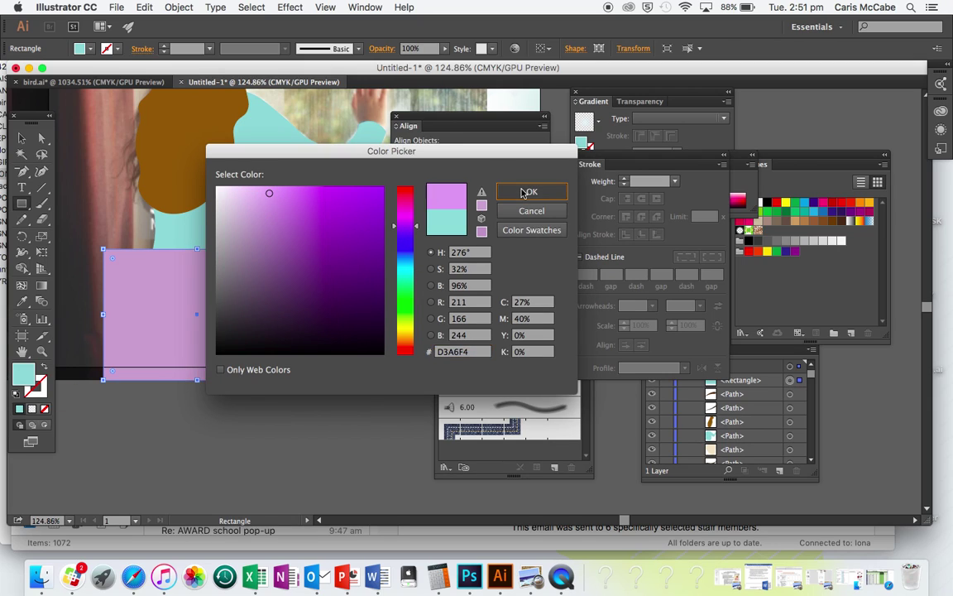
pyautogui.press('a')
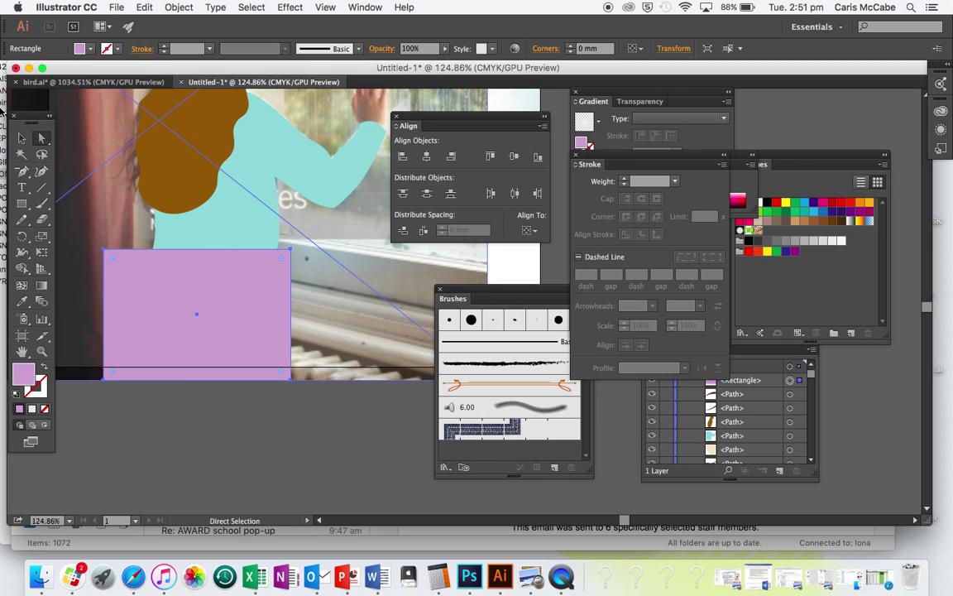
# Pull the rectangle's top corners inward and lower its top edge to the sweater hem
pyautogui.click(104, 251)
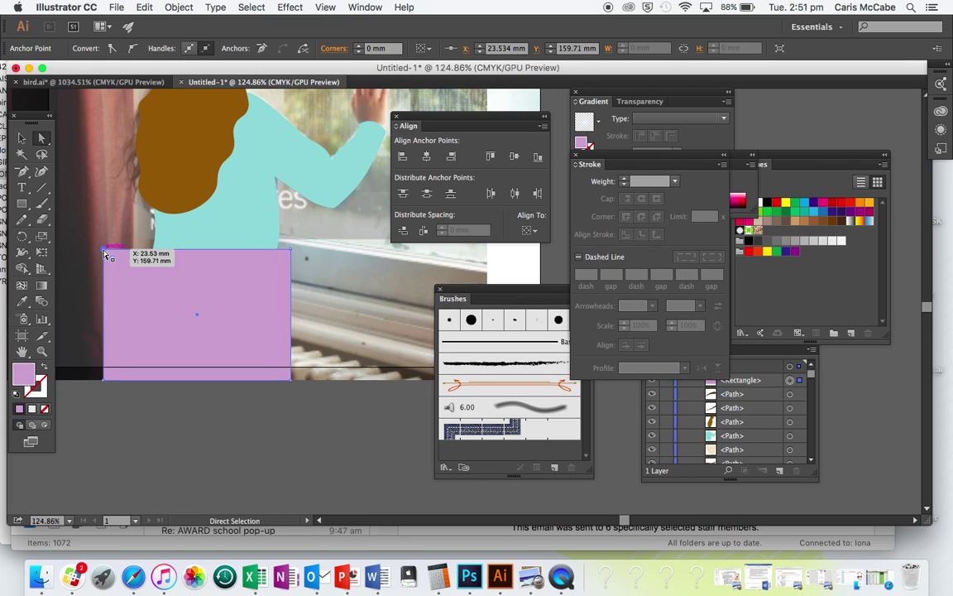
pyautogui.moveTo(104, 251); pyautogui.dragTo(157, 248)
pyautogui.moveTo(289, 248); pyautogui.dragTo(264, 250)
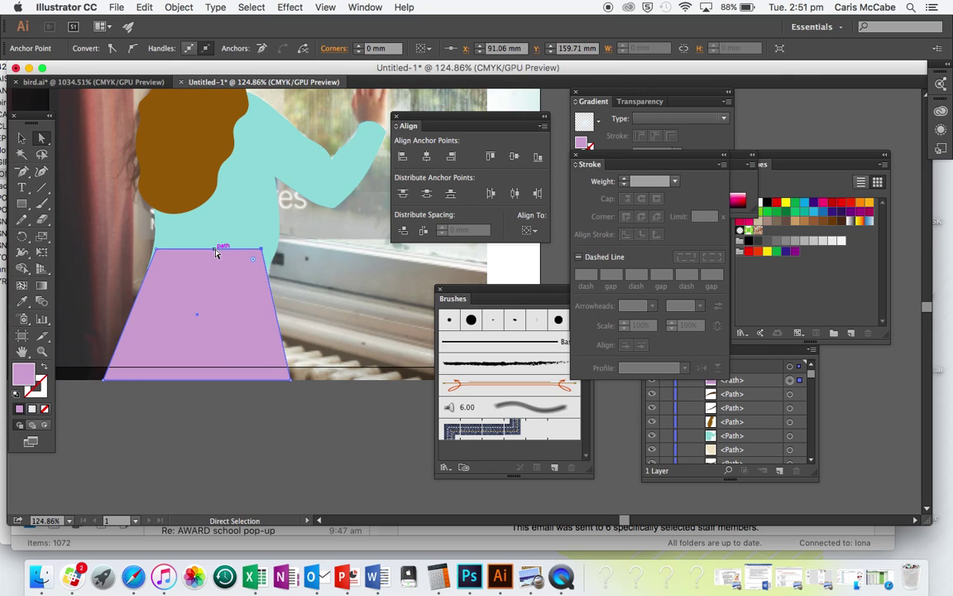
pyautogui.click(22, 137)
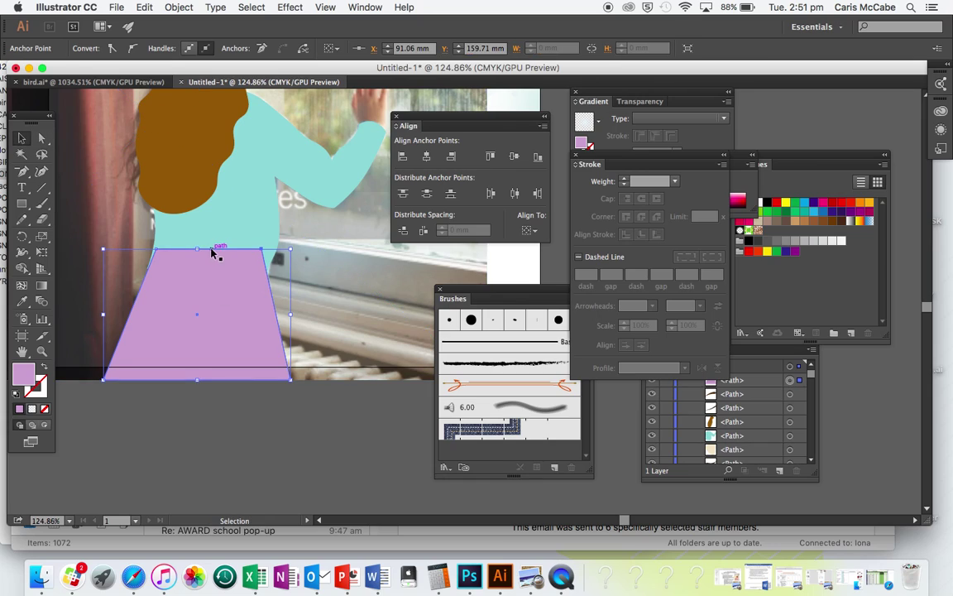
pyautogui.moveTo(197, 248)
pyautogui.mouseDown()
pyautogui.moveTo(196, 281)
pyautogui.moveTo(197, 269)
pyautogui.mouseUp()
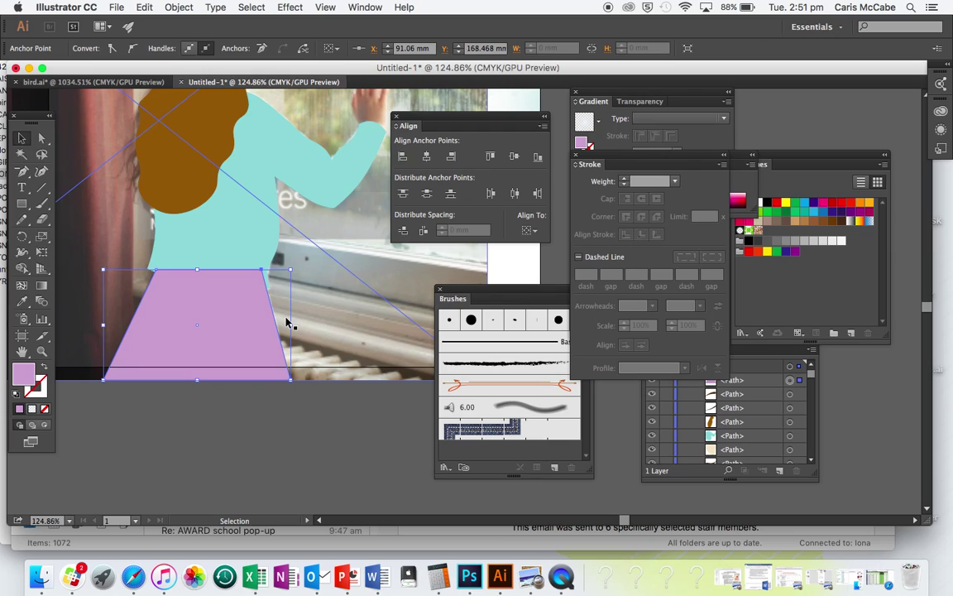
# Send the flared skirt shape behind the light-blue sweater
pyautogui.press('a')
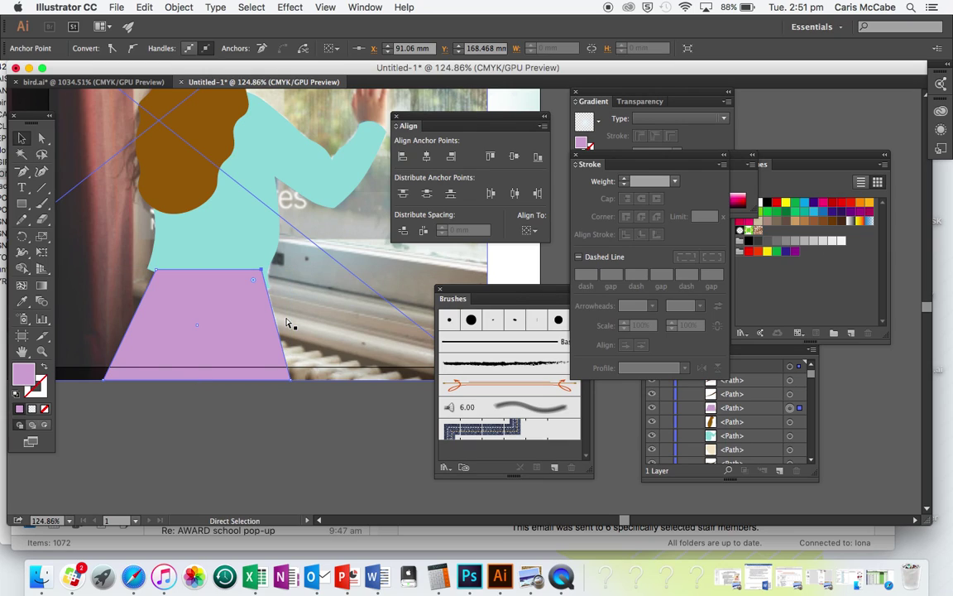
pyautogui.press('v')
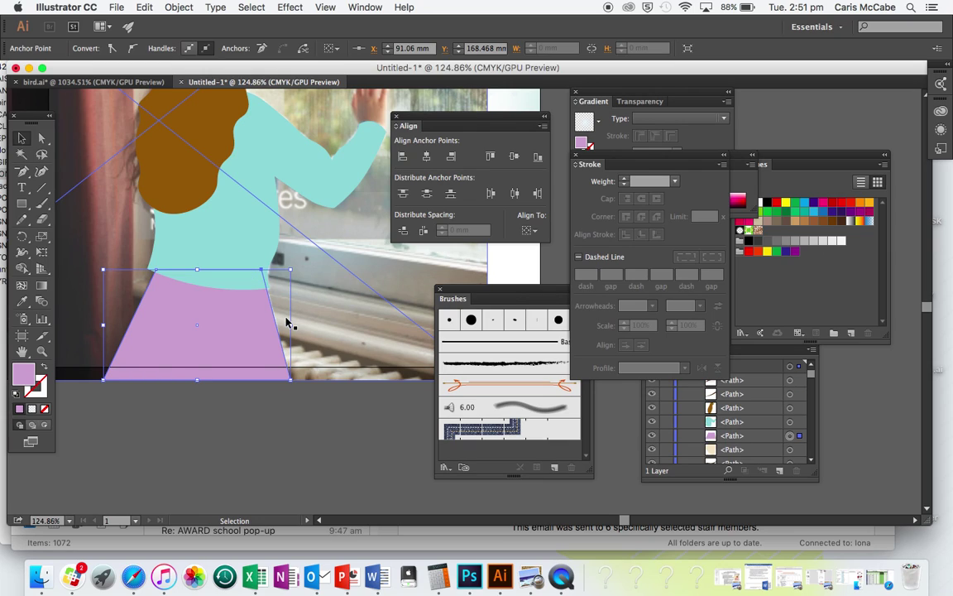
pyautogui.click(348, 314)
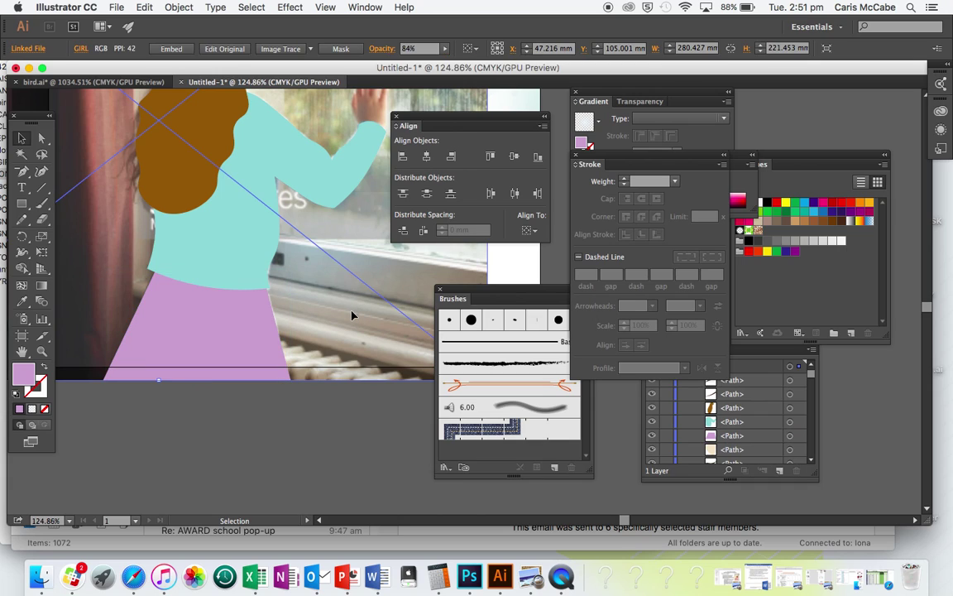
pyautogui.scroll(3, 378, 244)
pyautogui.scroll(-5, 377, 244)
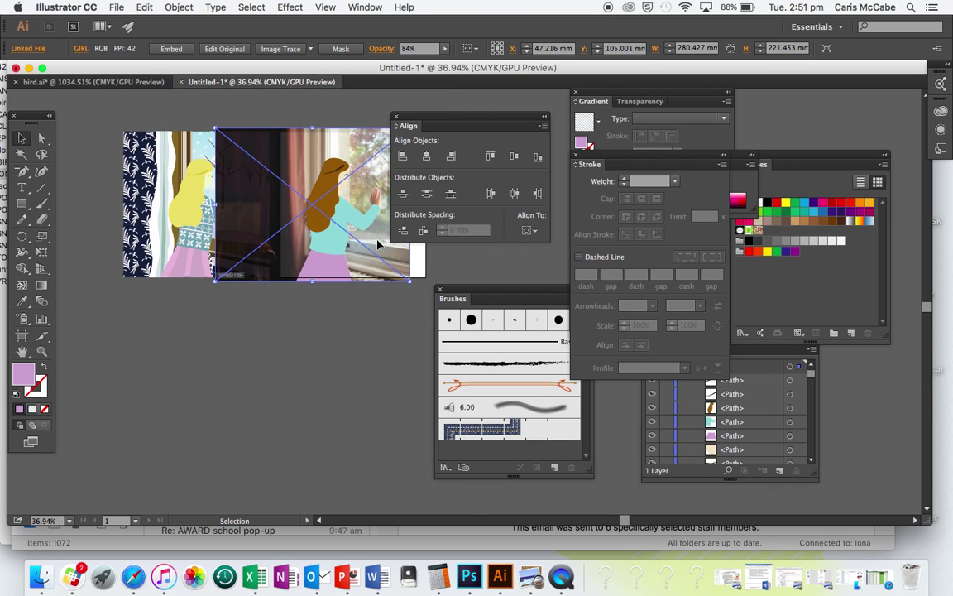
pyautogui.scroll(5, 377, 244)
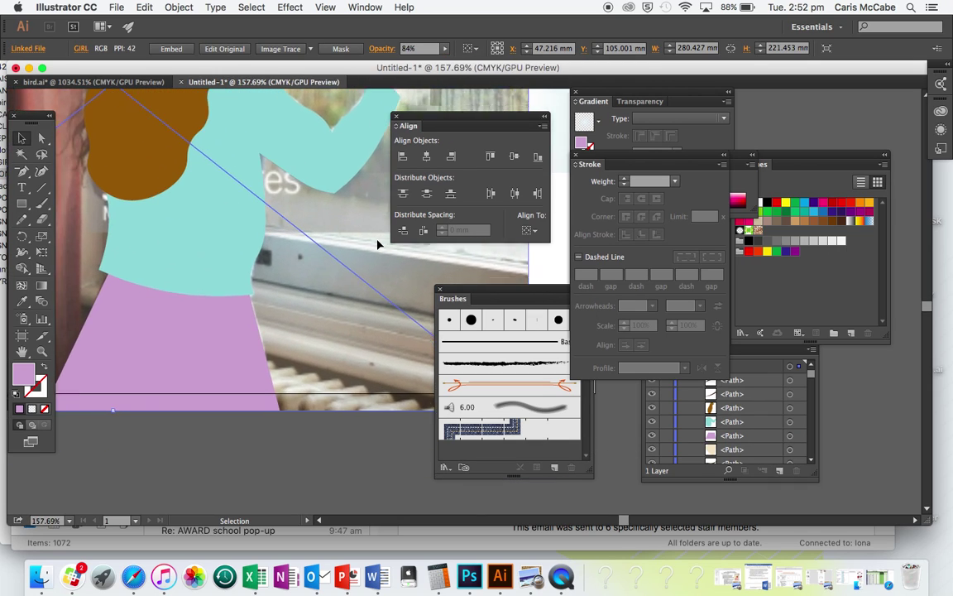
# Draw a closed curved pleat panel from the skirt's bottom edge up to the sweater hem
pyautogui.click(41, 171)
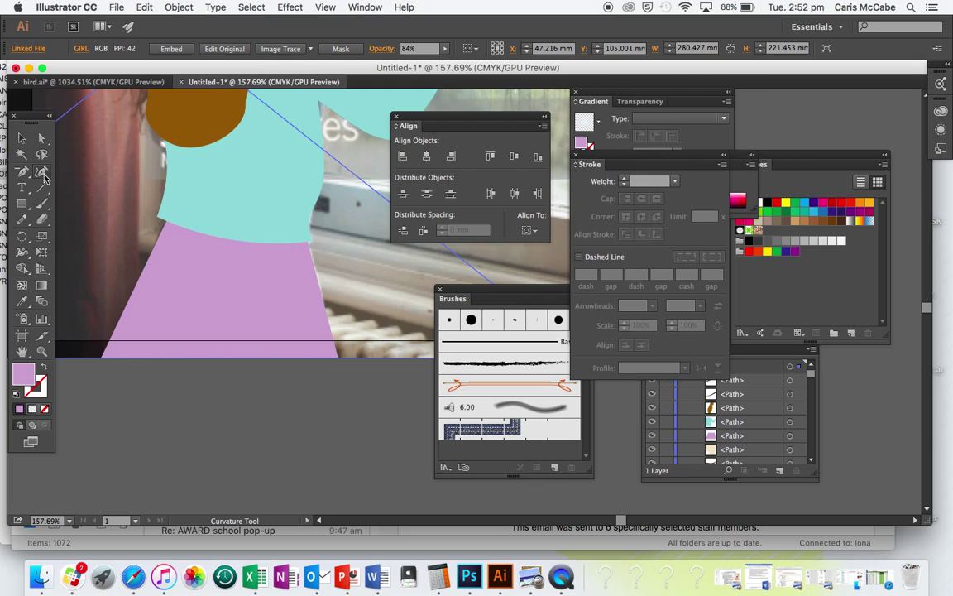
pyautogui.click(126, 374)
pyautogui.click(166, 327)
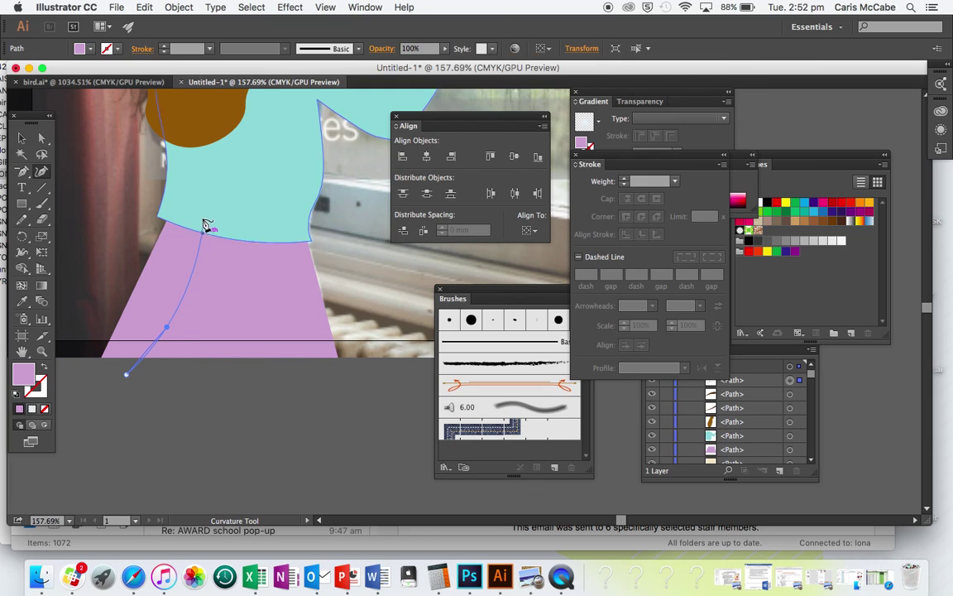
pyautogui.click(201, 218)
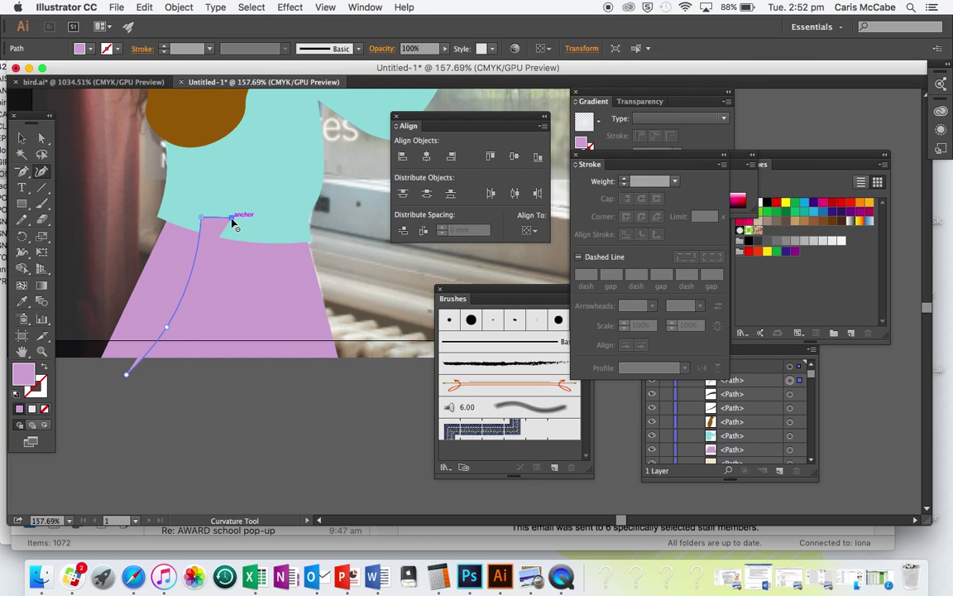
pyautogui.click(232, 218)
pyautogui.click(217, 277)
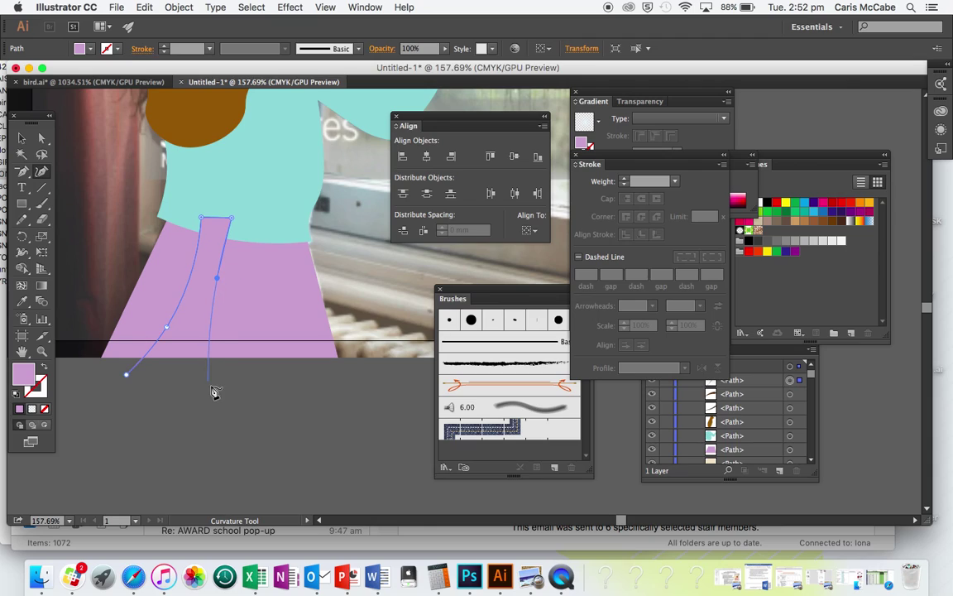
pyautogui.click(207, 375)
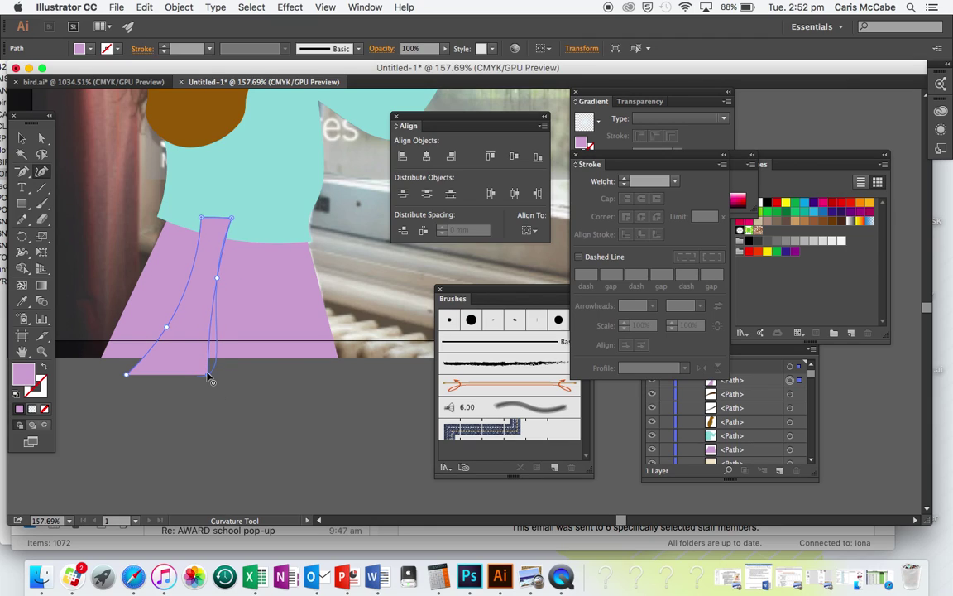
pyautogui.click(127, 377)
pyautogui.press('v')
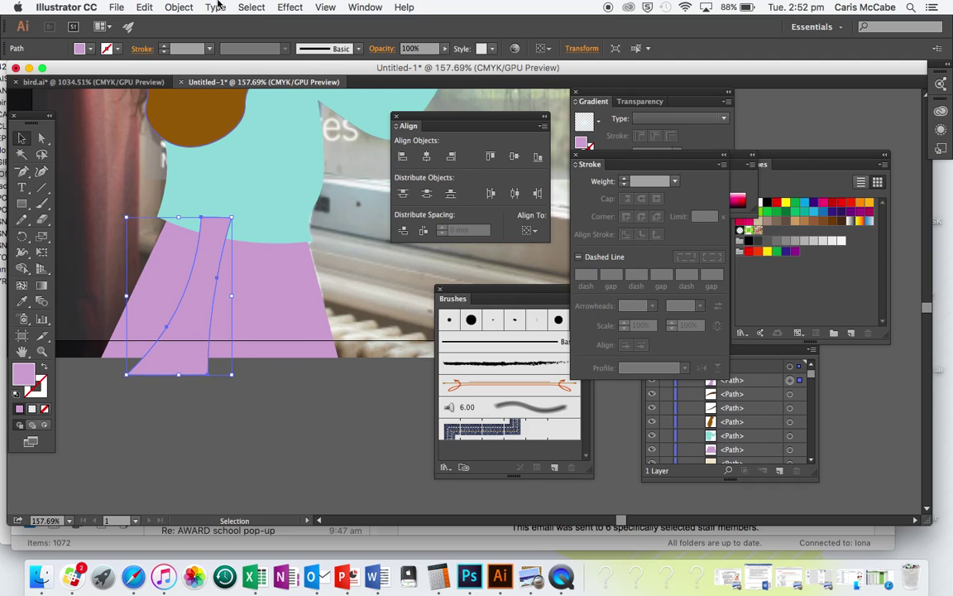
# Make a vertically reflected copy of the pleat and move it to the skirt's right side
pyautogui.click(178, 7)
pyautogui.moveTo(215, 22)
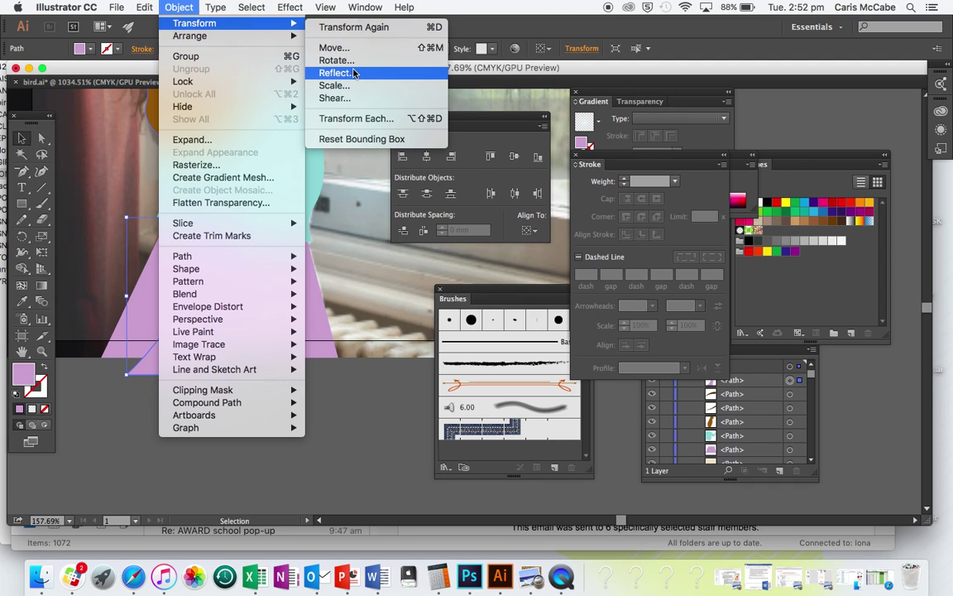
pyautogui.click(364, 72)
pyautogui.click(284, 223)
pyautogui.click(302, 359)
pyautogui.moveTo(185, 335)
pyautogui.mouseDown()
pyautogui.moveTo(313, 335)
pyautogui.moveTo(189, 338)
pyautogui.moveTo(287, 337)
pyautogui.moveTo(199, 339)
pyautogui.mouseUp()
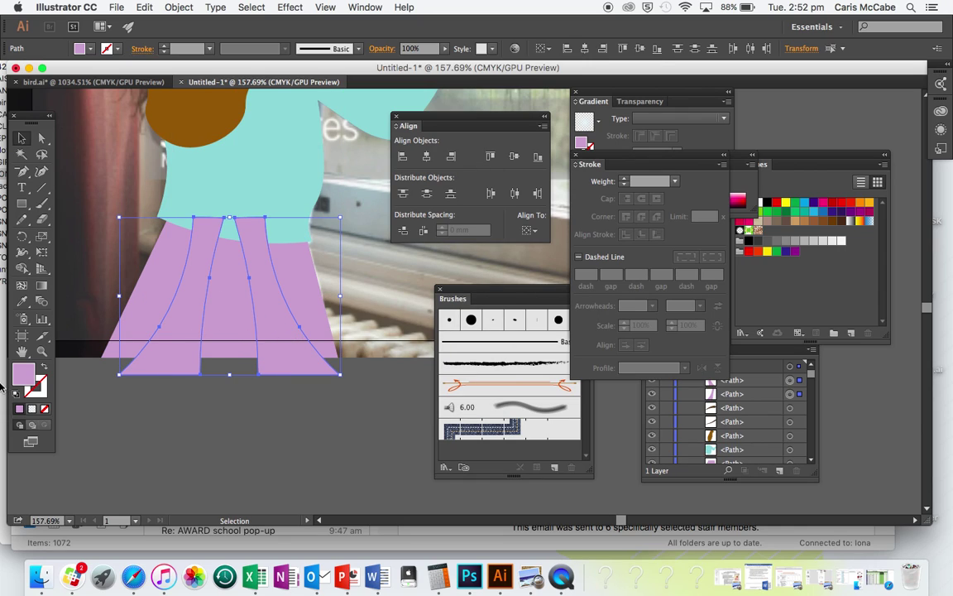
# Recolor the pleats a darker lilac (B492D3)
pyautogui.doubleClick(24, 376)
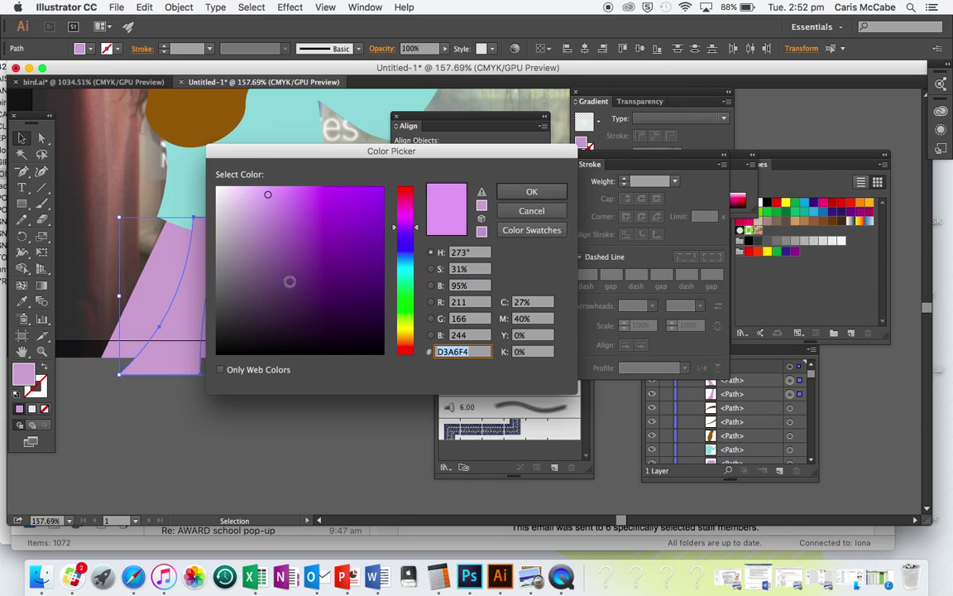
pyautogui.click(269, 214)
pyautogui.click(253, 459)
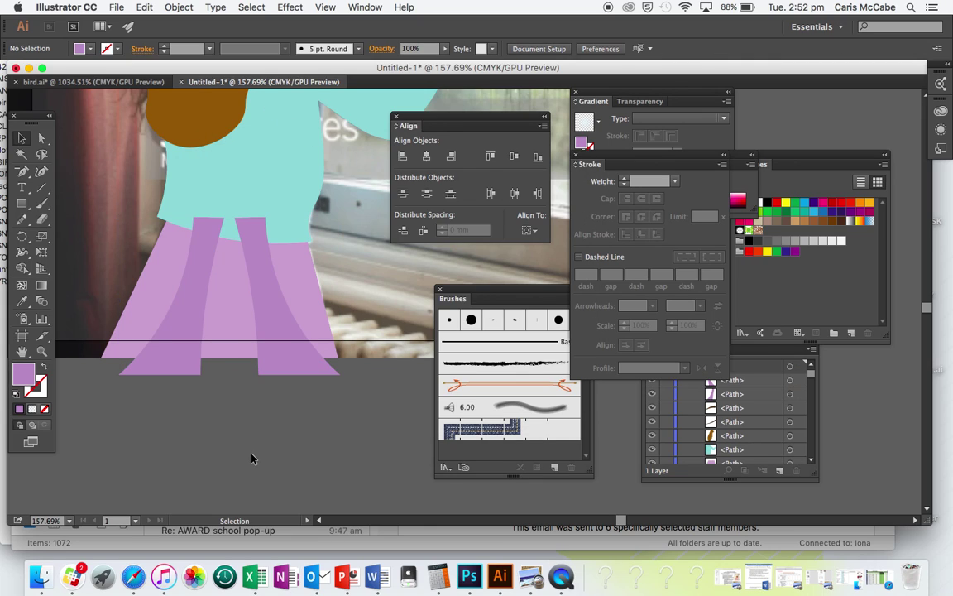
# Select the skirt and pleats and merge the pieces hanging below the hem with Shape Builder
pyautogui.click(229, 345)
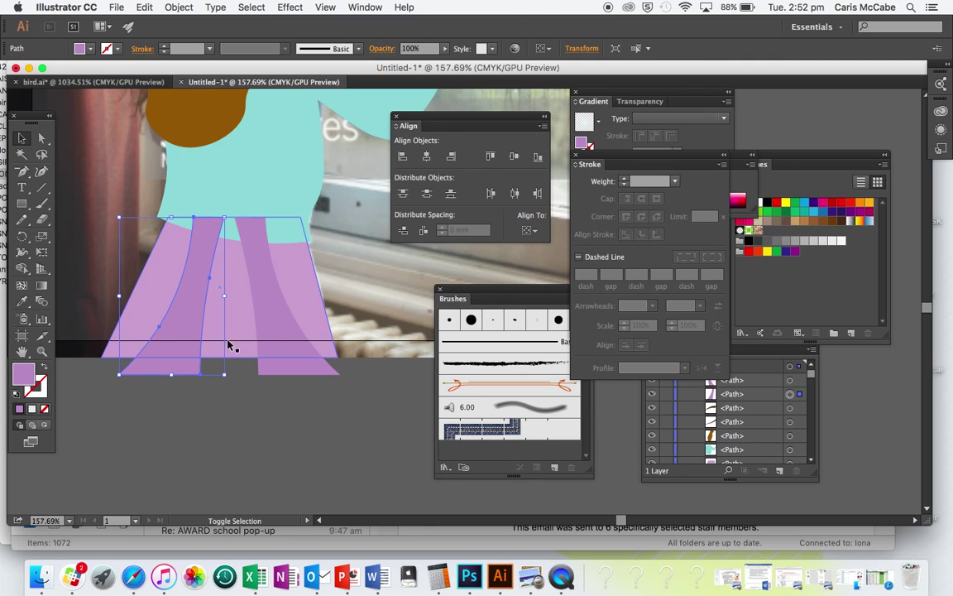
pyautogui.keyDown('shift'); pyautogui.click(252, 295); pyautogui.keyUp('shift')
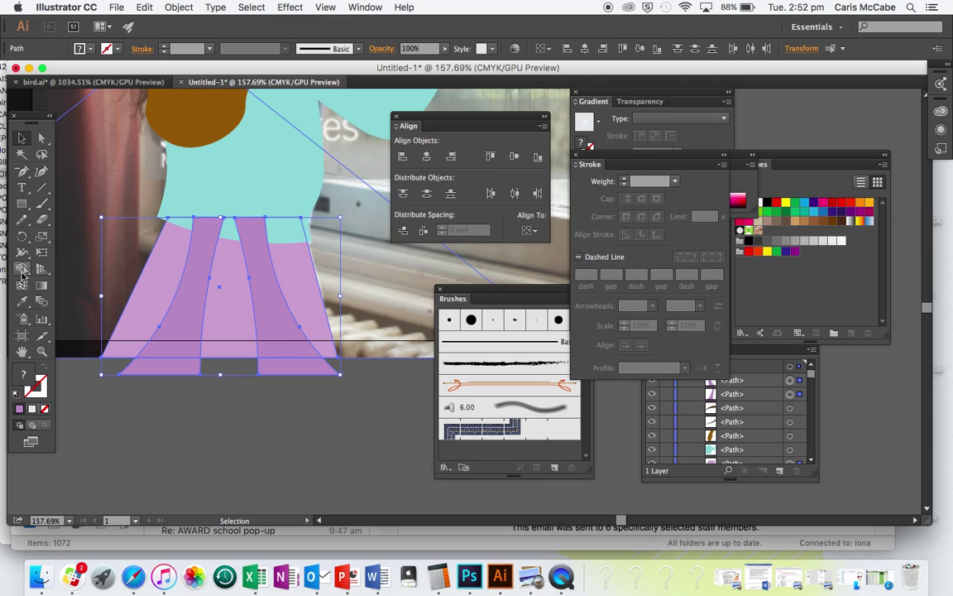
pyautogui.click(22, 275)
pyautogui.click(177, 370)
pyautogui.click(281, 375)
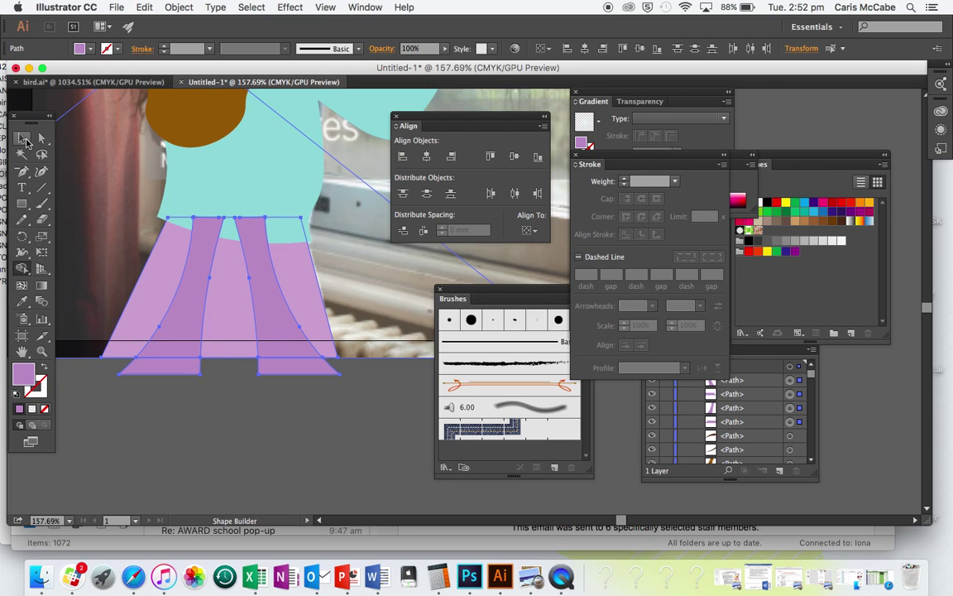
# Delete the pleat pieces below the hem, then fit the whole artwork in view
pyautogui.click(22, 137)
pyautogui.click(206, 405)
pyautogui.click(178, 370)
pyautogui.keyDown('shift'); pyautogui.click(279, 374); pyautogui.keyUp('shift')
pyautogui.press('Delete')
pyautogui.click(182, 305)
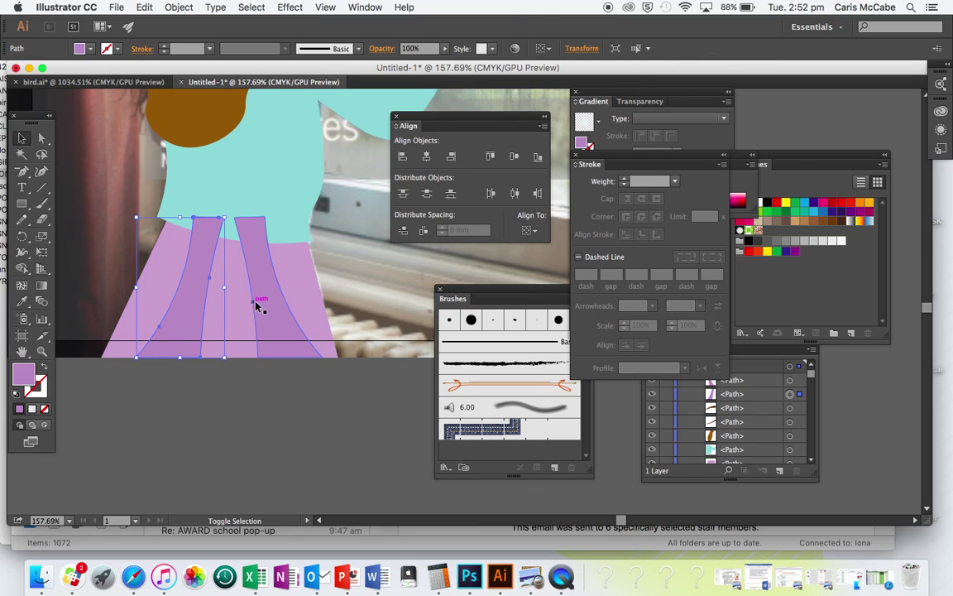
pyautogui.keyDown('shift'); pyautogui.click(256, 305); pyautogui.keyUp('shift')
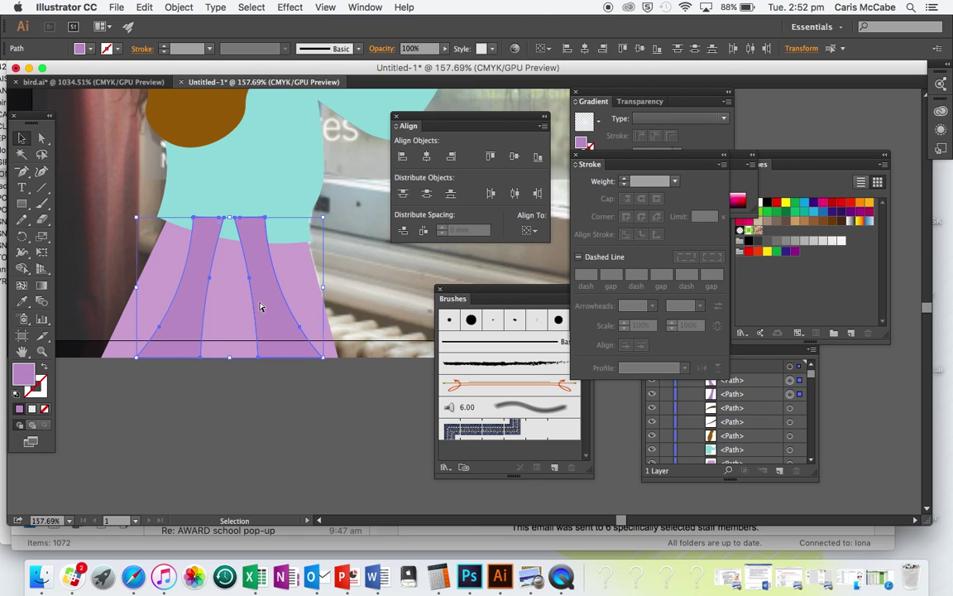
pyautogui.press('a')
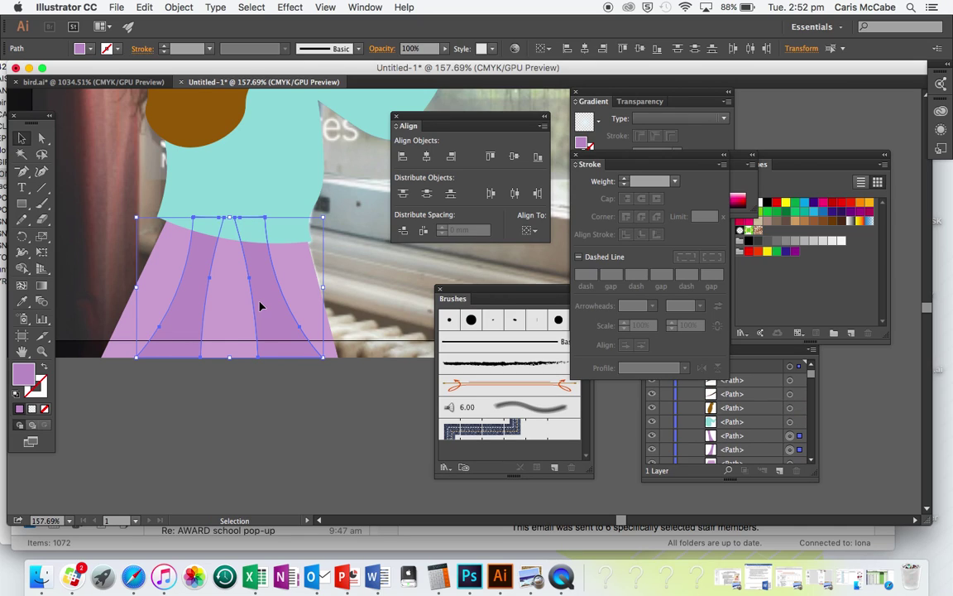
pyautogui.click(234, 394)
pyautogui.press('v')
pyautogui.press('super+0')
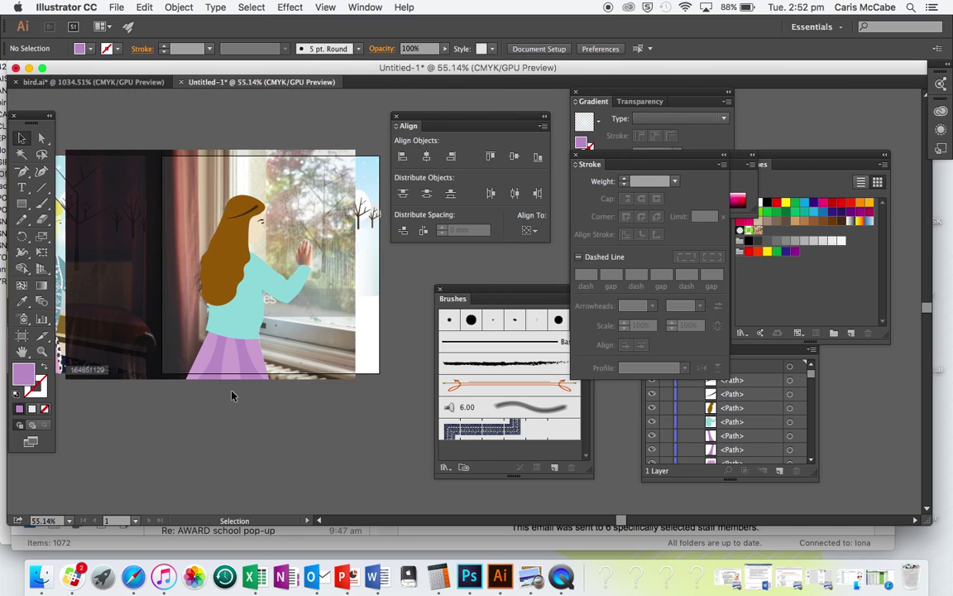
pyautogui.scroll(5, 232, 396)
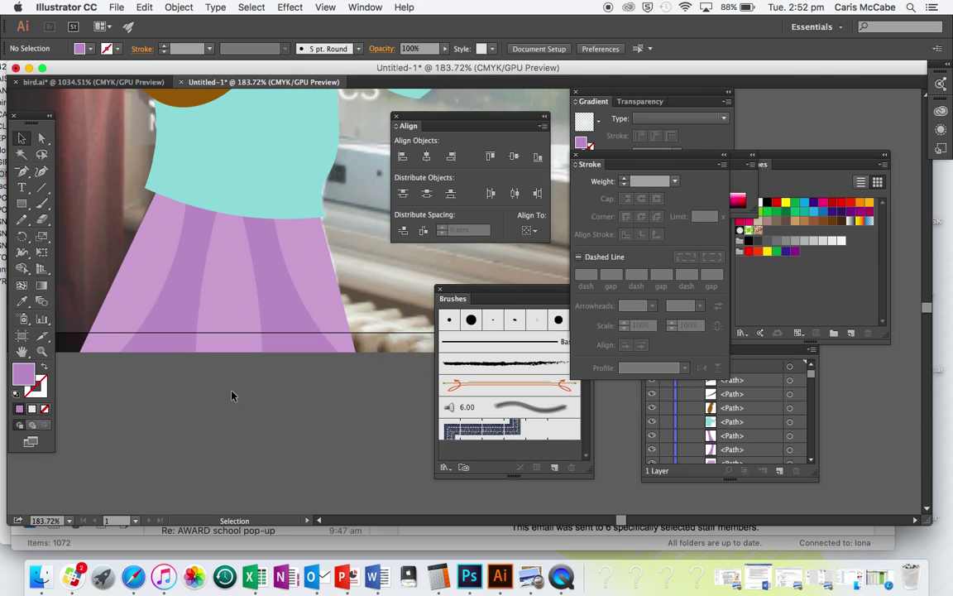
pyautogui.scroll(4, 231, 395)
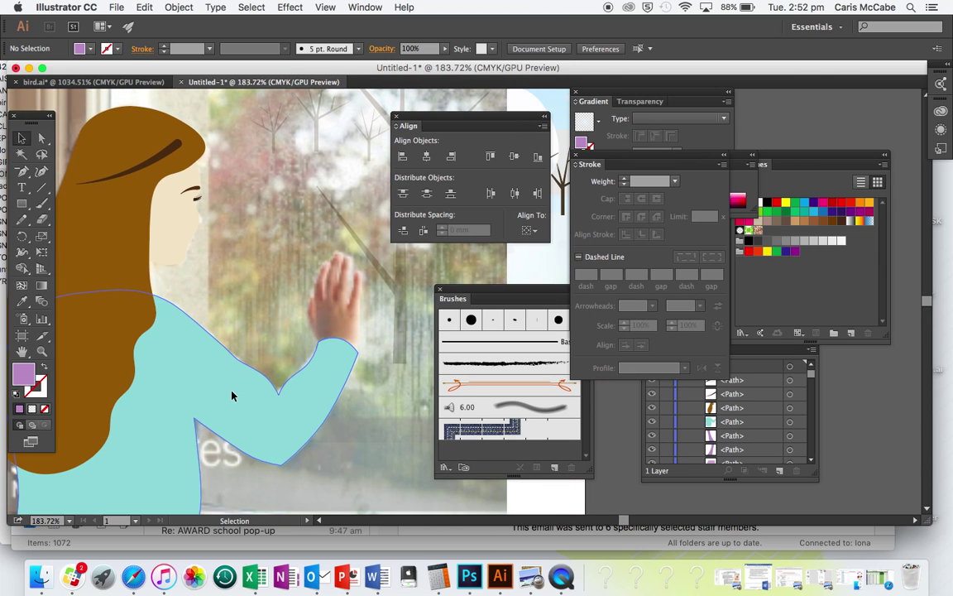
pyautogui.scroll(3, 233, 396)
pyautogui.scroll(-5, 232, 396)
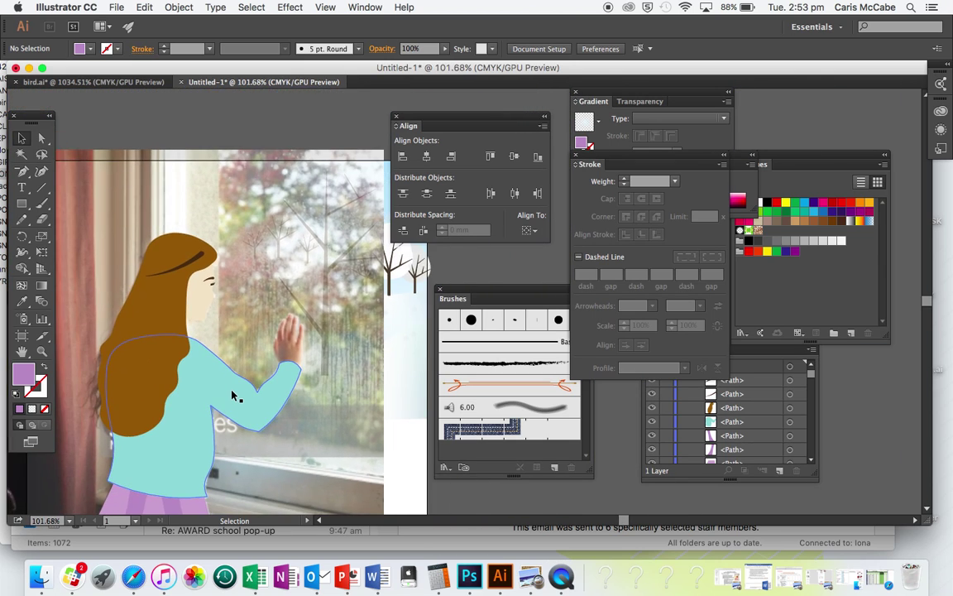
pyautogui.scroll(6, 233, 395)
pyautogui.scroll(-2, 233, 396)
pyautogui.scroll(4, 233, 395)
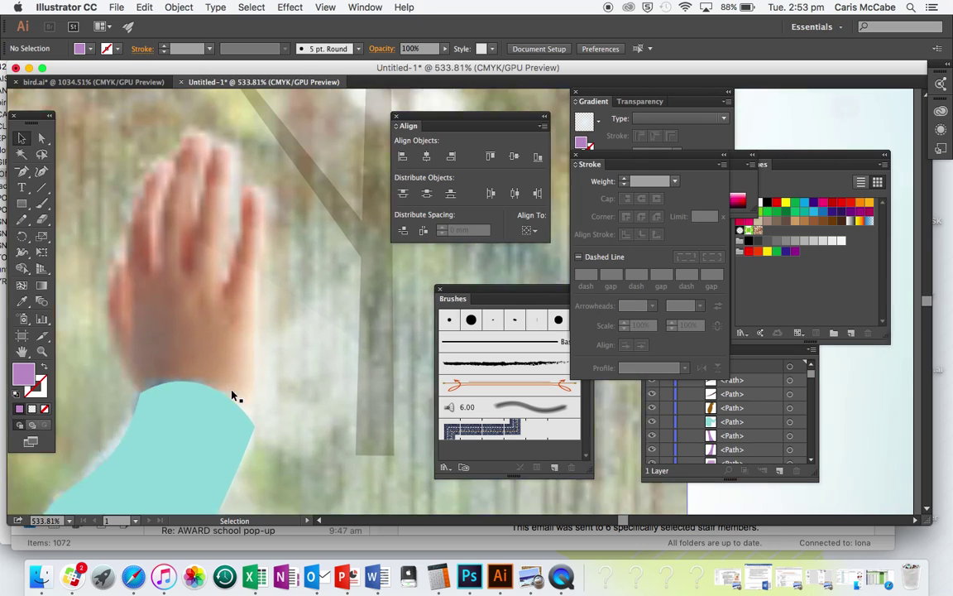
pyautogui.hotkey('shift', '`')
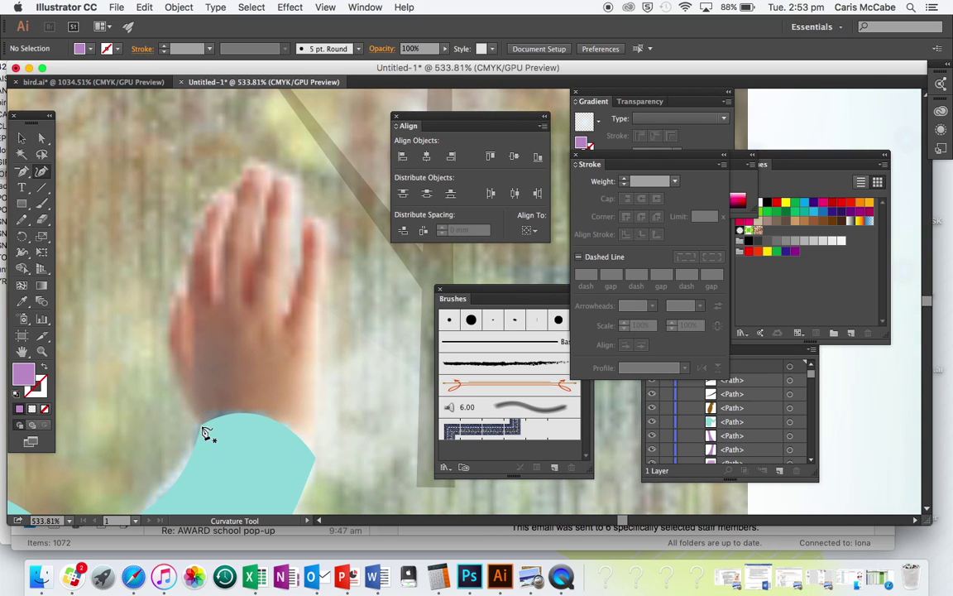
# Trace the hand from the sweater cuff around the thumb as an unfilled lilac outline
pyautogui.click(210, 446)
pyautogui.click(193, 410)
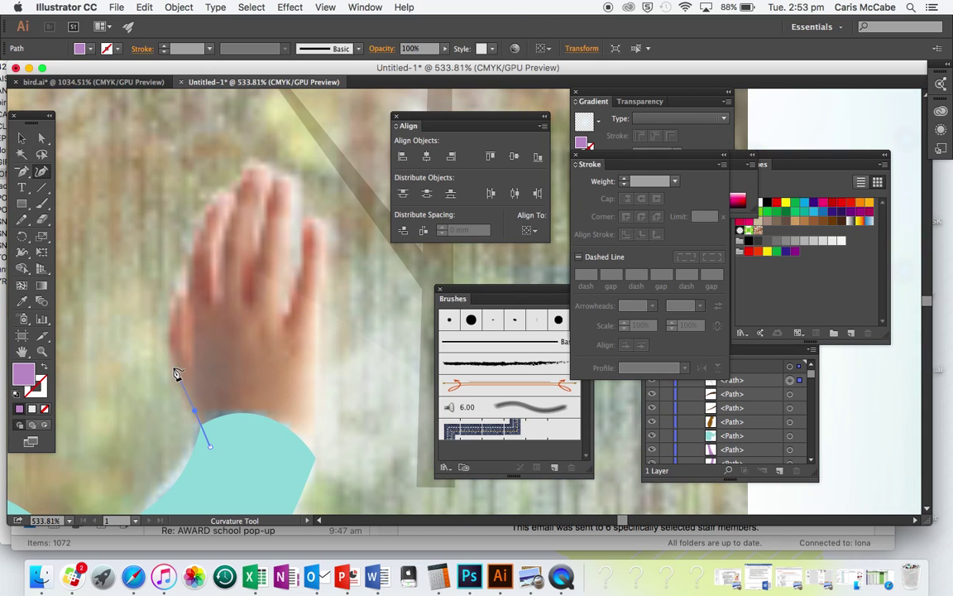
pyautogui.click(174, 368)
pyautogui.click(172, 314)
pyautogui.click(186, 301)
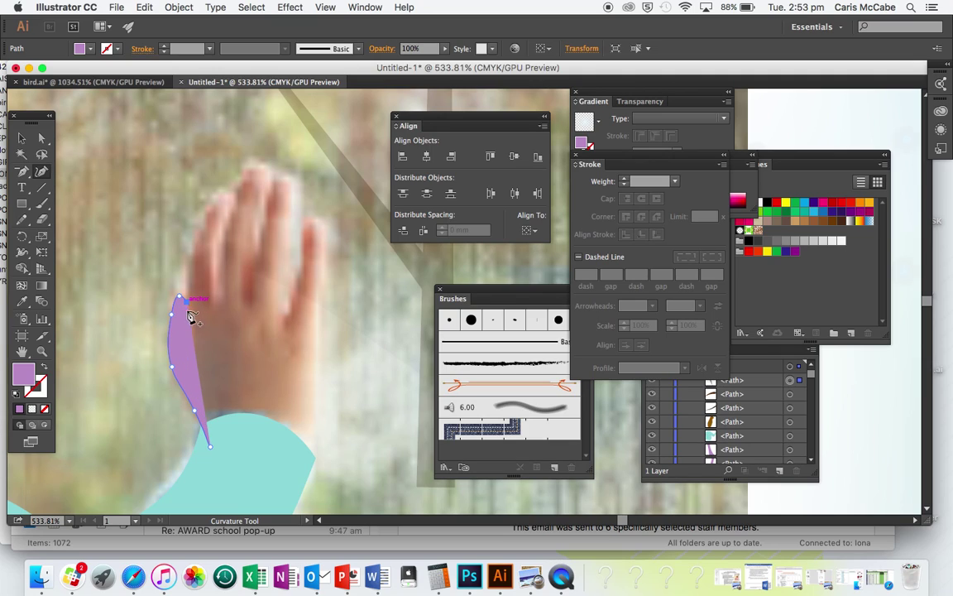
pyautogui.click(185, 321)
pyautogui.click(185, 341)
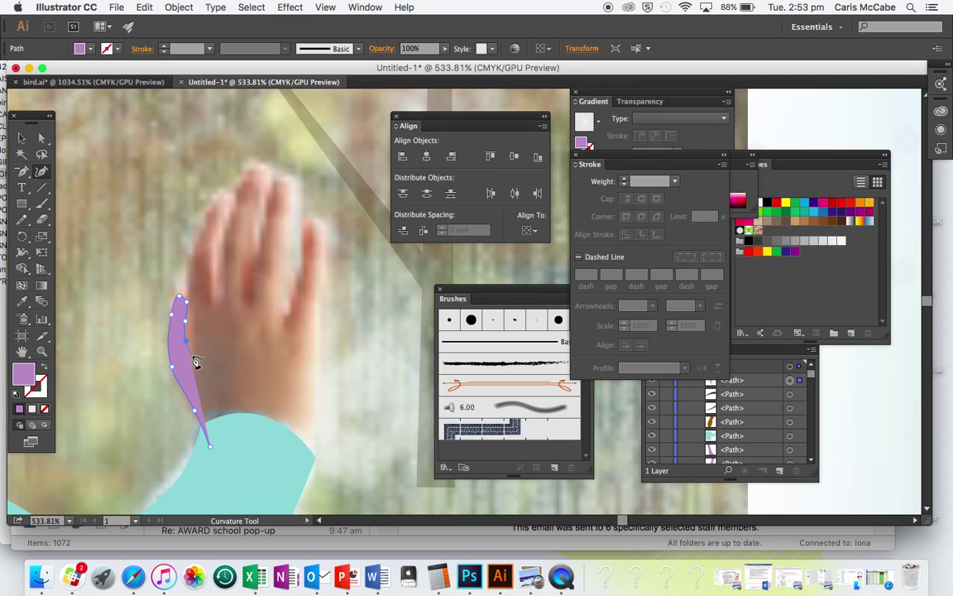
pyautogui.click(195, 362)
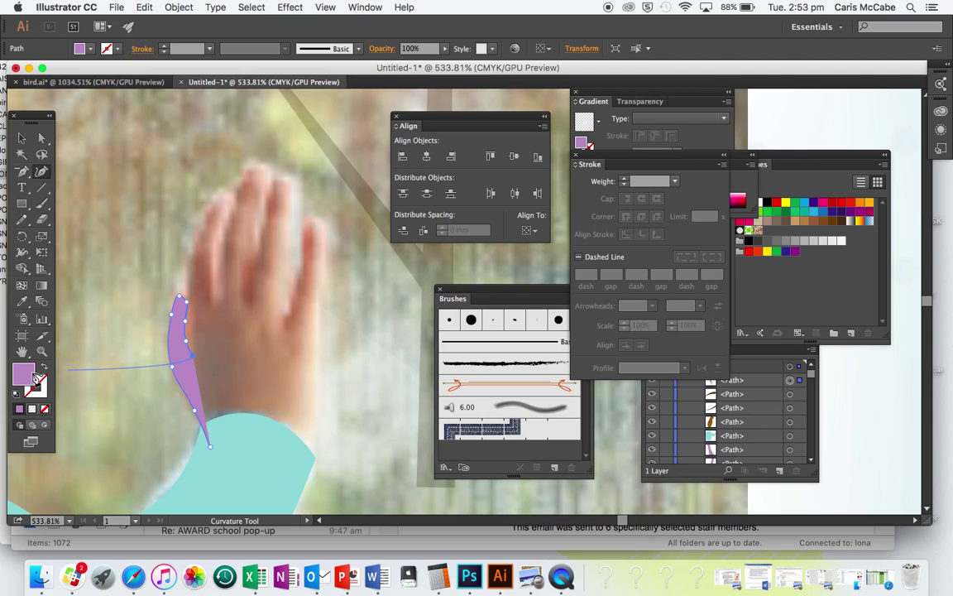
pyautogui.click(41, 369)
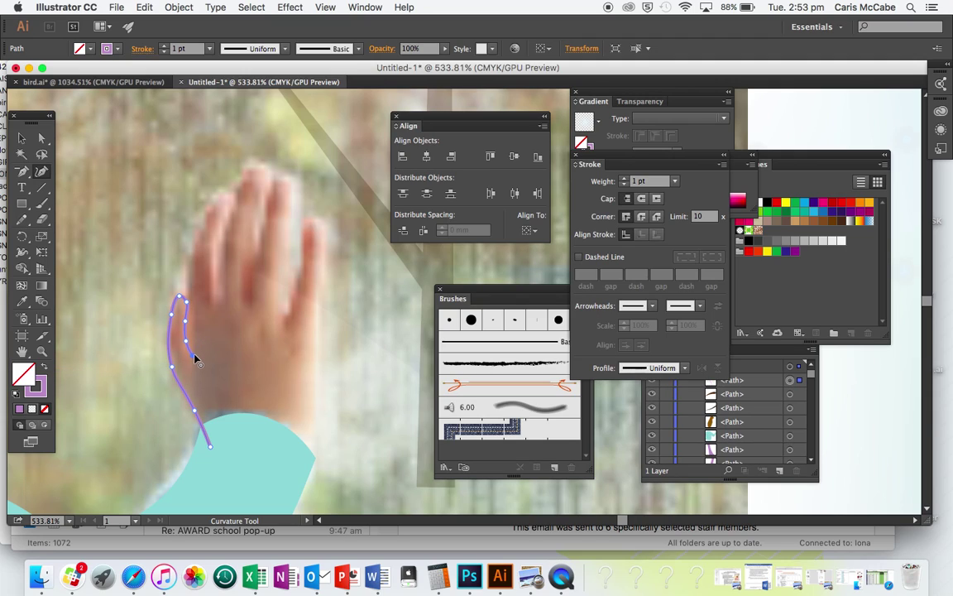
pyautogui.moveTo(195, 358); pyautogui.dragTo(192, 333)
# Continue the outline up around the first fingertip and back down between the fingers
pyautogui.click(199, 227)
pyautogui.click(214, 204)
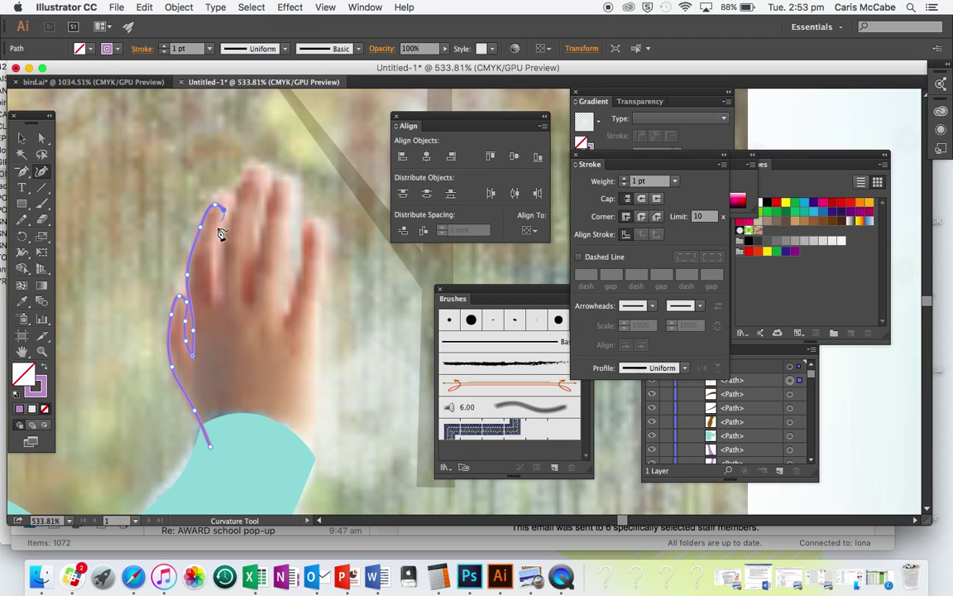
pyautogui.click(221, 218)
pyautogui.click(214, 261)
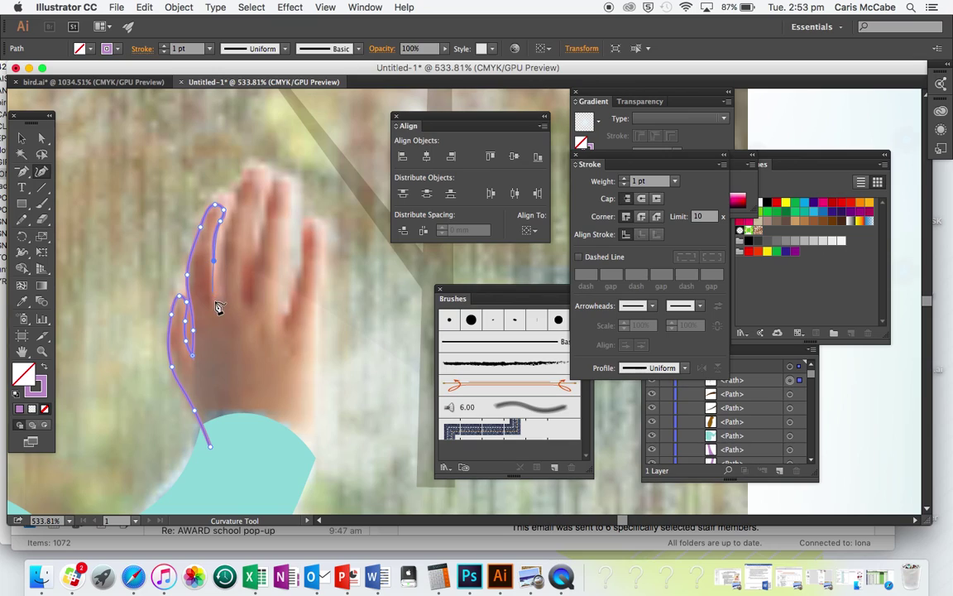
pyautogui.click(219, 299)
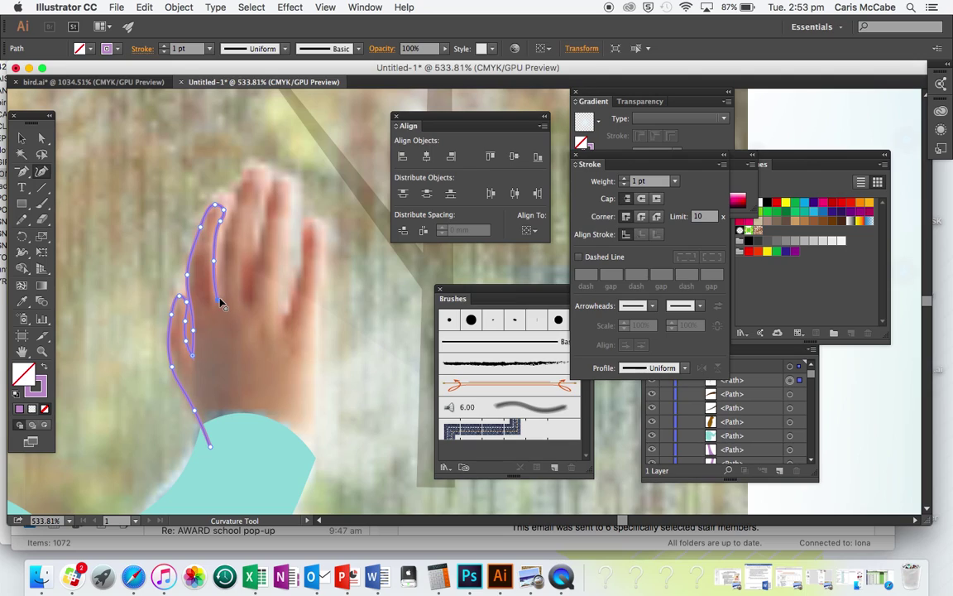
# Trace the first finger from its base, over the fingertip and back down with Curvature Tool points
pyautogui.click(221, 273)
pyautogui.click(239, 191)
pyautogui.click(252, 165)
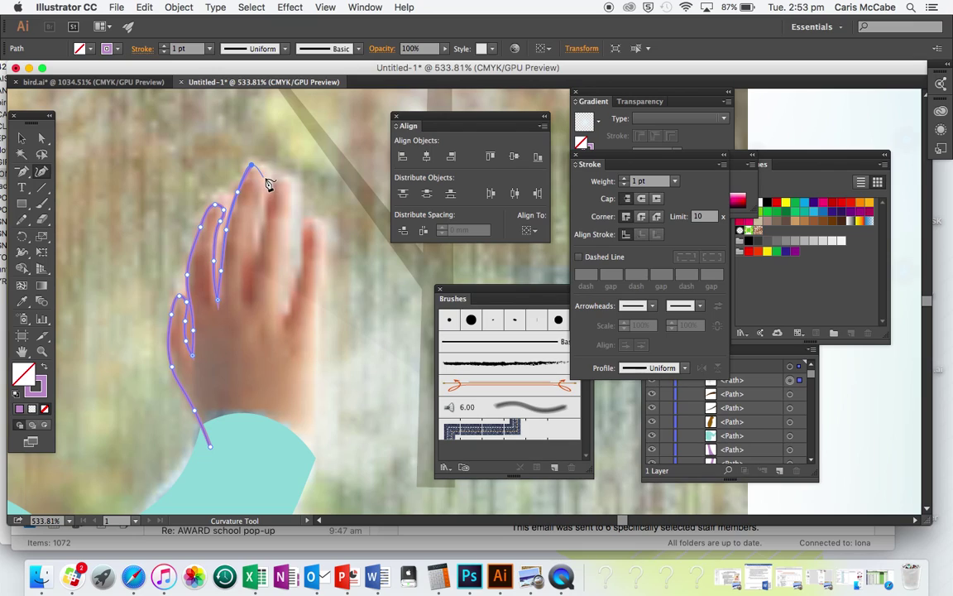
pyautogui.click(263, 166)
pyautogui.click(262, 193)
pyautogui.click(252, 223)
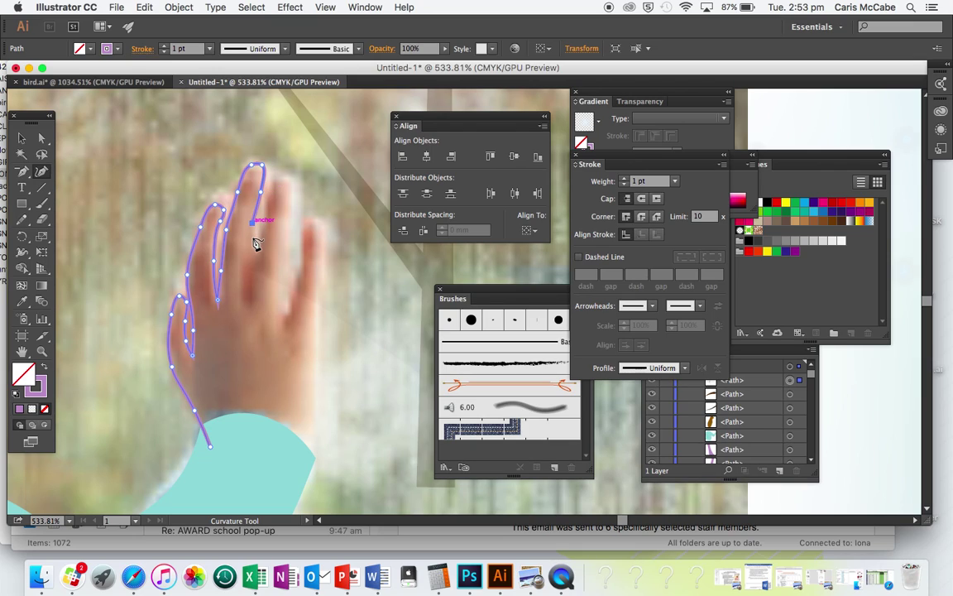
pyautogui.click(248, 296)
# Trace the next finger up its edge, around the fingertip and down to its base
pyautogui.click(255, 273)
pyautogui.click(264, 218)
pyautogui.click(275, 183)
pyautogui.click(292, 180)
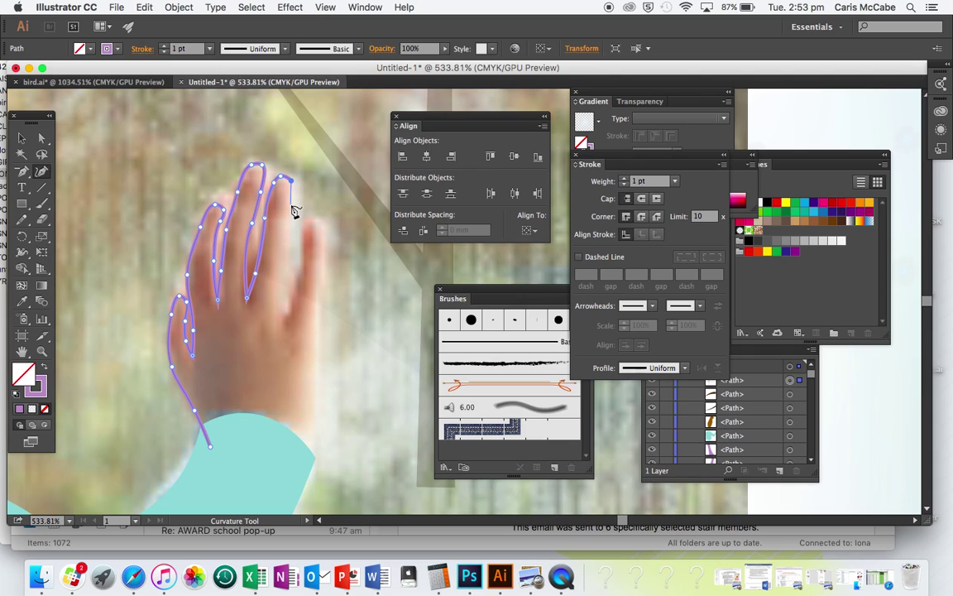
pyautogui.click(289, 206)
pyautogui.click(278, 313)
# Trace the little finger, redoing the misplaced fingertip point twice
pyautogui.click(285, 331)
pyautogui.click(302, 265)
pyautogui.click(304, 221)
pyautogui.hotkey('ctrl', 'z')
pyautogui.click(305, 222)
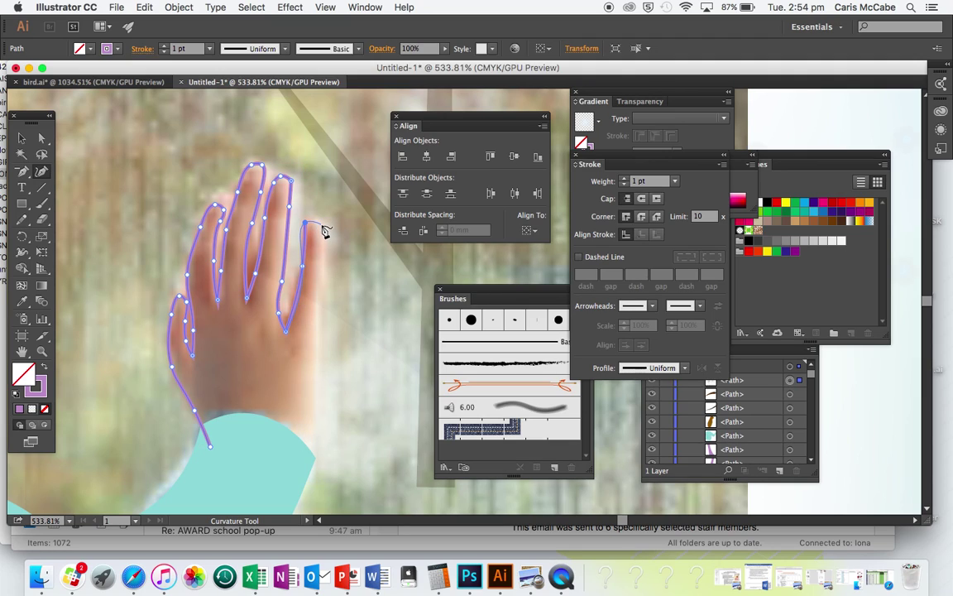
pyautogui.hotkey('ctrl', 'z')
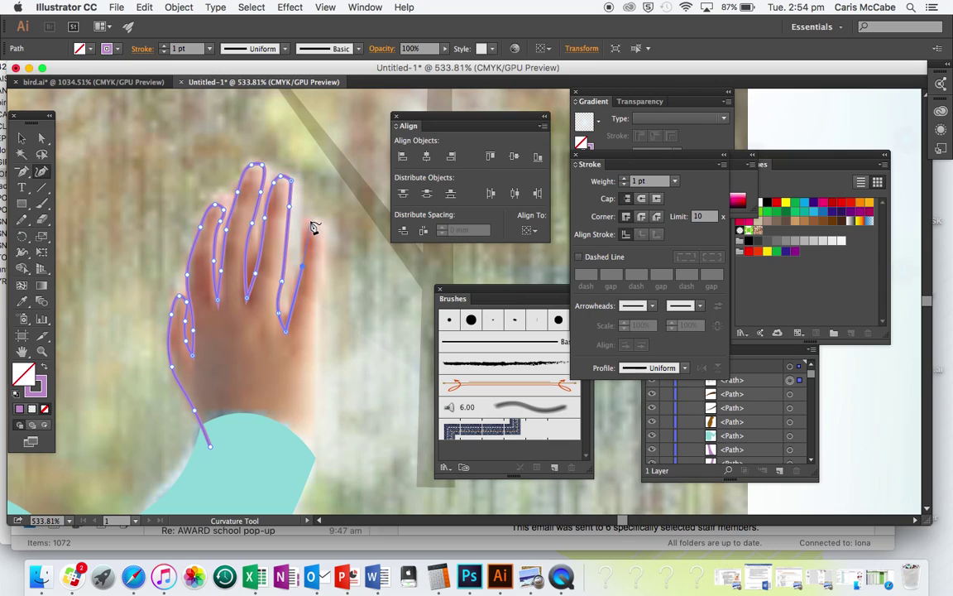
pyautogui.click(303, 224)
pyautogui.click(319, 218)
# Run the outline down the hand's outer edge to the wrist and close it at the start point
pyautogui.click(325, 231)
pyautogui.click(319, 290)
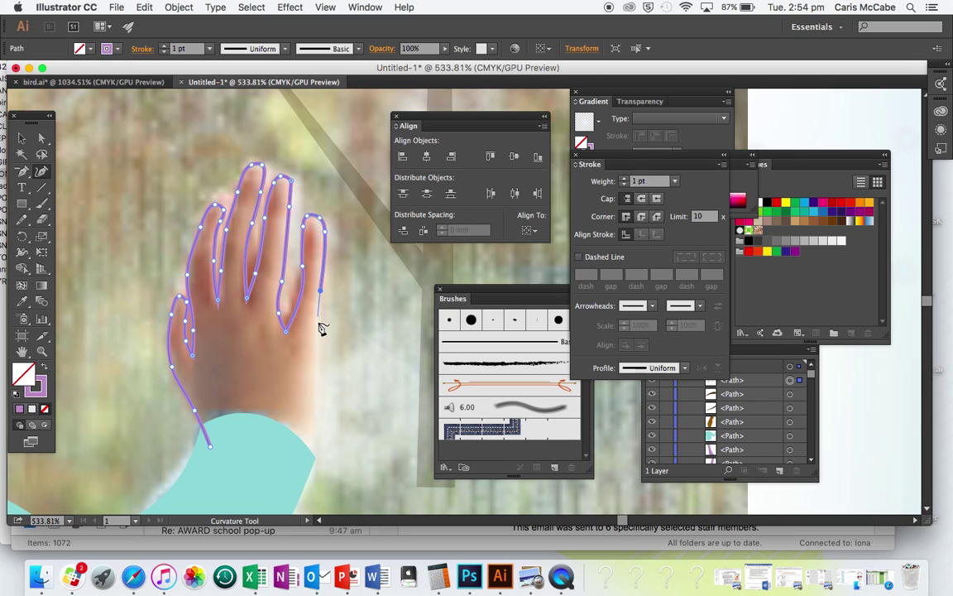
pyautogui.click(317, 361)
pyautogui.click(310, 418)
pyautogui.click(293, 464)
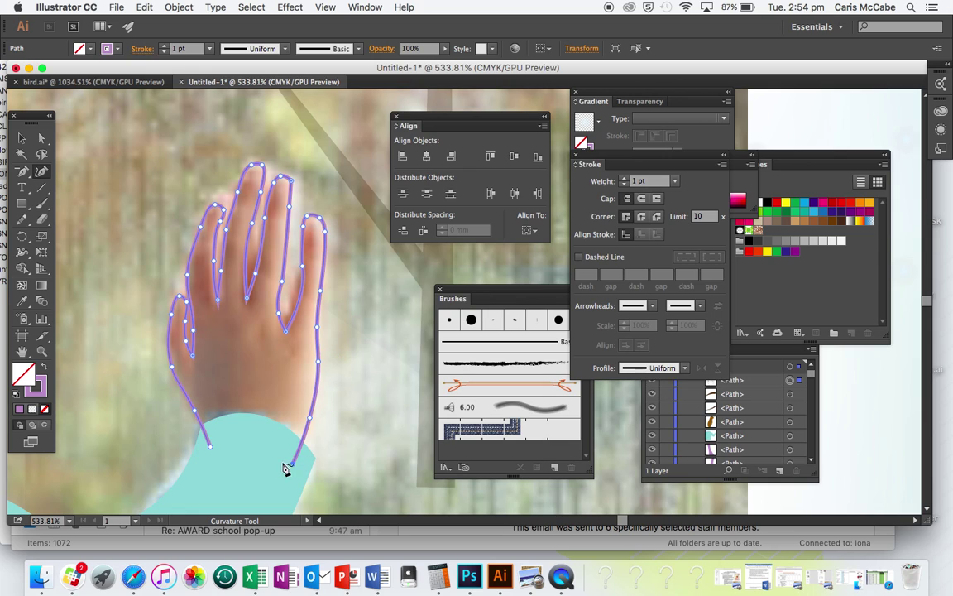
pyautogui.click(211, 446)
pyautogui.press('v')
pyautogui.scroll(-5, 211, 447)
pyautogui.scroll(-2, 211, 447)
pyautogui.hscroll(-3, 211, 447)
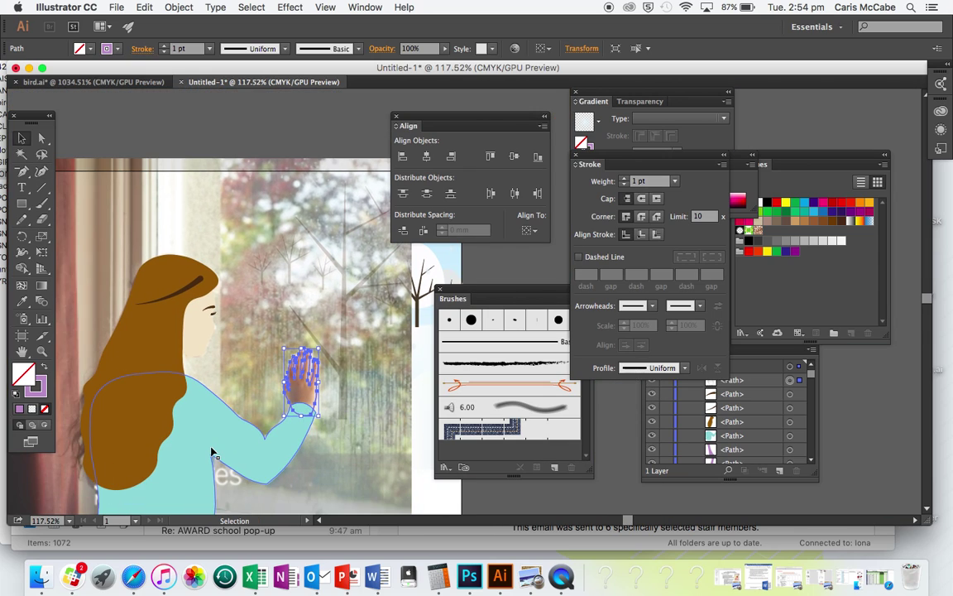
# Fill the hand with the face's skin colour using the Eyedropper, then nudge it into place
pyautogui.press('i')
pyautogui.click(189, 298)
pyautogui.press('v')
pyautogui.click(381, 306)
pyautogui.scroll(5, 383, 305)
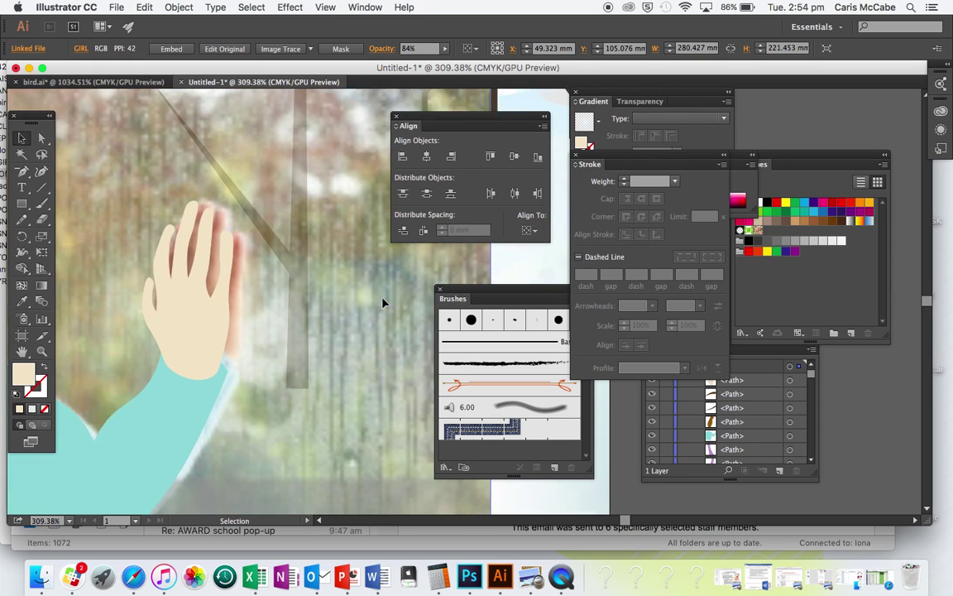
pyautogui.moveTo(238, 339)
pyautogui.mouseDown()
pyautogui.moveTo(223, 347)
pyautogui.moveTo(245, 330)
pyautogui.moveTo(237, 337)
pyautogui.mouseUp()
pyautogui.scroll(4, 329, 336)
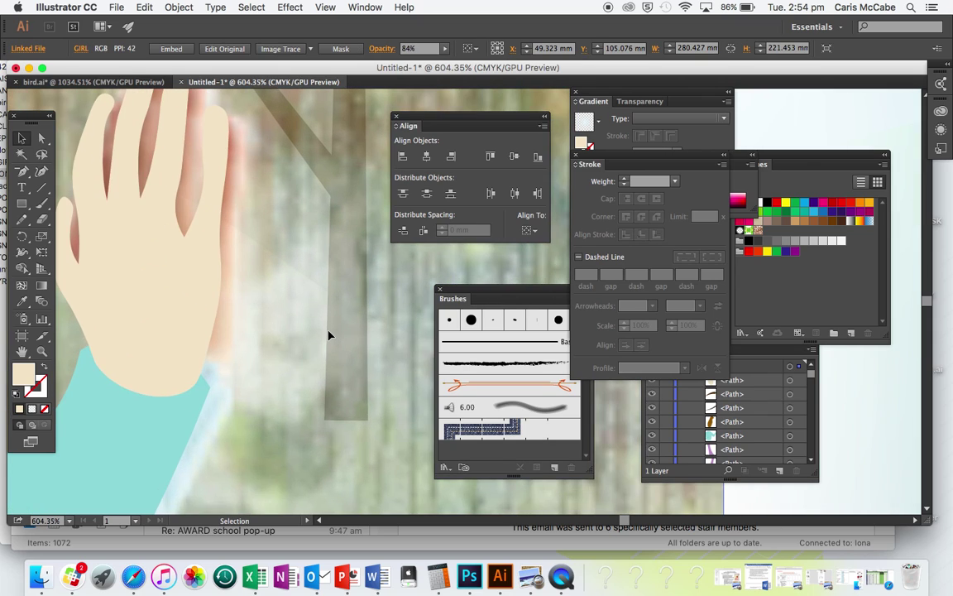
pyautogui.click(191, 302)
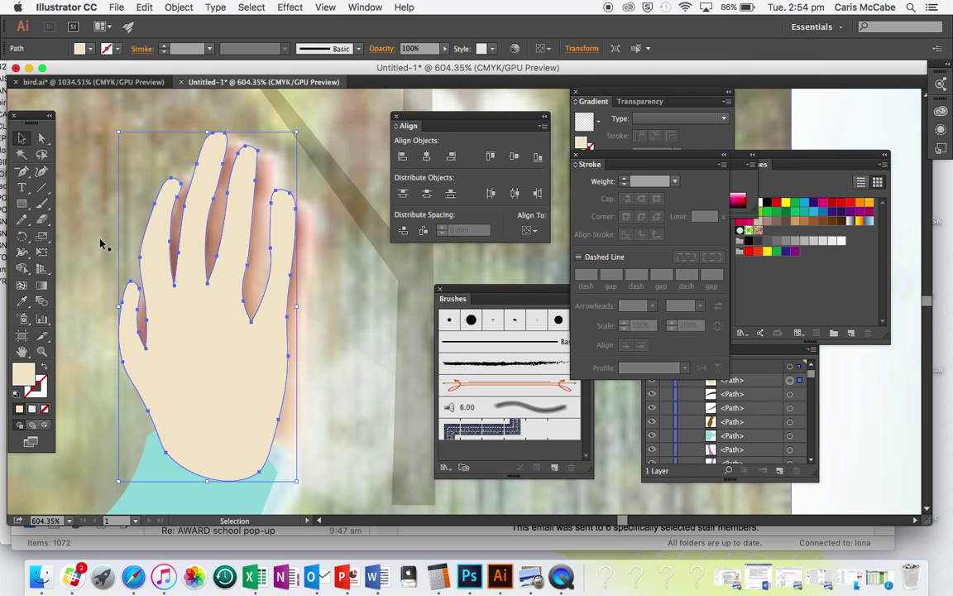
# Smooth the hand's palm, thumb, between-finger and index-finger edges with the Smooth Tool
pyautogui.click(24, 221)
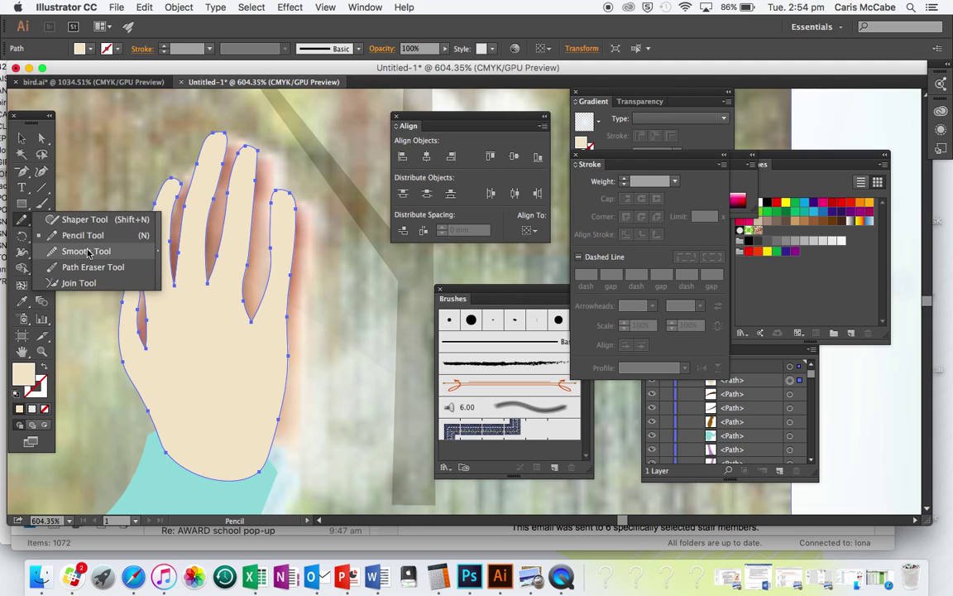
pyautogui.click(86, 251)
pyautogui.click(22, 220)
pyautogui.click(94, 251)
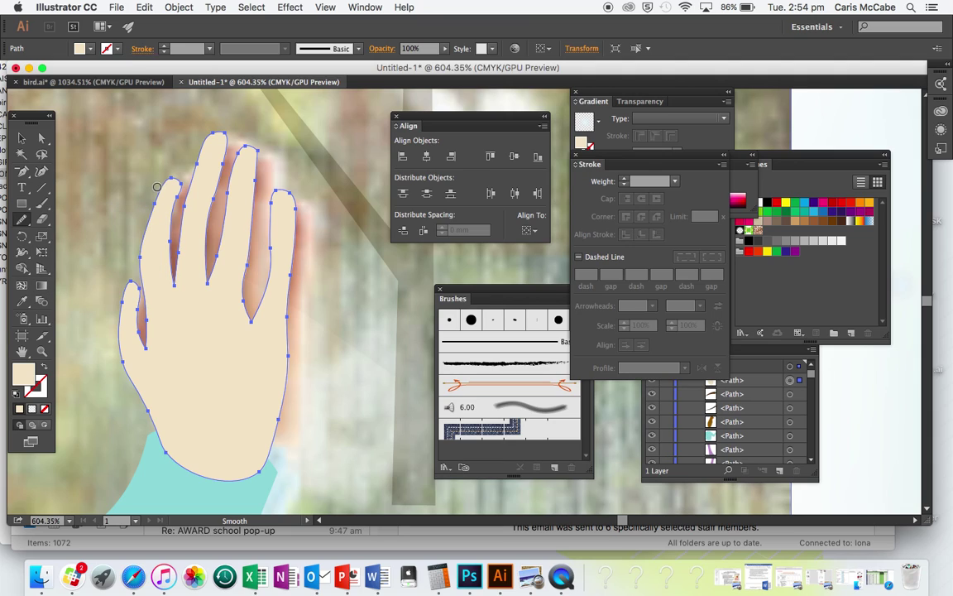
pyautogui.moveTo(145, 218)
pyautogui.mouseDown()
pyautogui.moveTo(129, 281)
pyautogui.moveTo(146, 328)
pyautogui.mouseUp()
pyautogui.moveTo(170, 246); pyautogui.dragTo(175, 287)
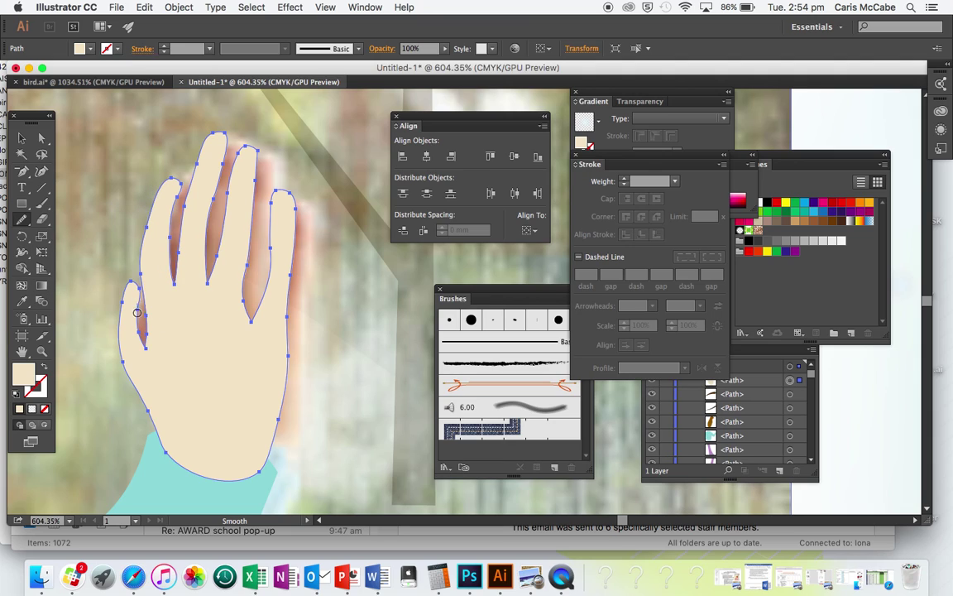
pyautogui.moveTo(144, 353); pyautogui.dragTo(149, 330)
pyautogui.moveTo(170, 207); pyautogui.dragTo(192, 137)
# Place a copy of the hand behind the original and shift it slightly right
pyautogui.press('v')
pyautogui.click(241, 325)
pyautogui.click(241, 326)
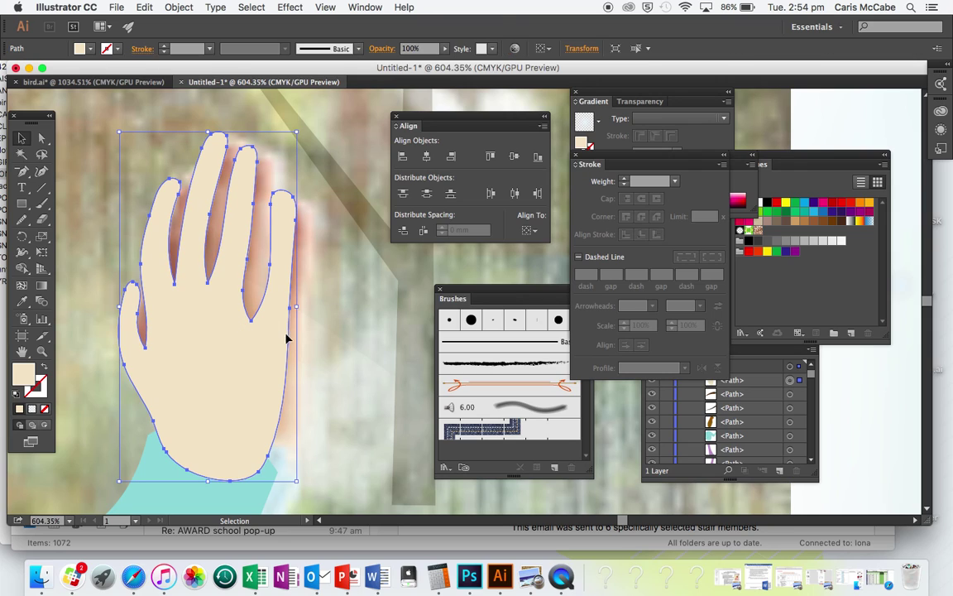
pyautogui.scroll(-3, 287, 338)
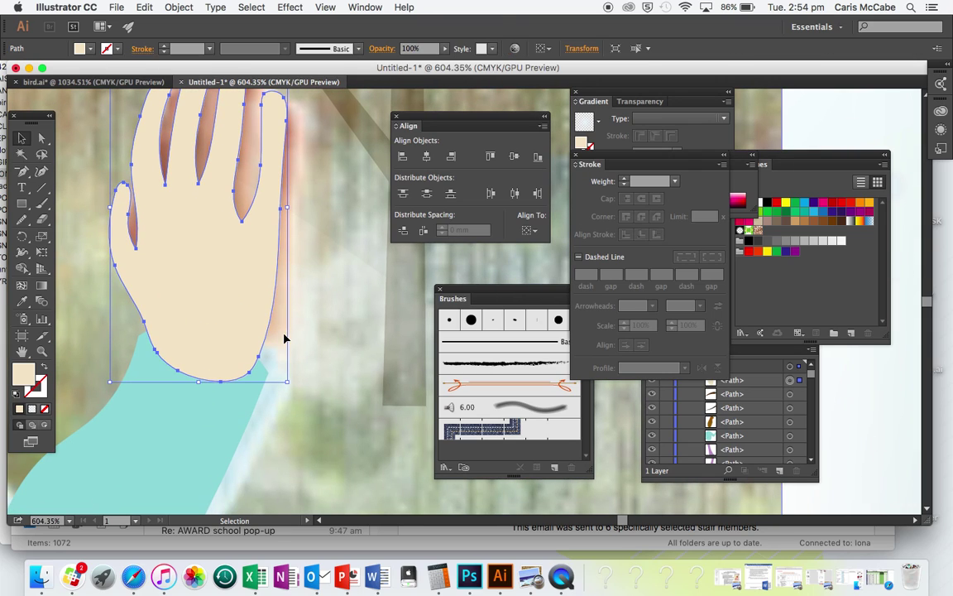
pyautogui.press('a')
pyautogui.press('v')
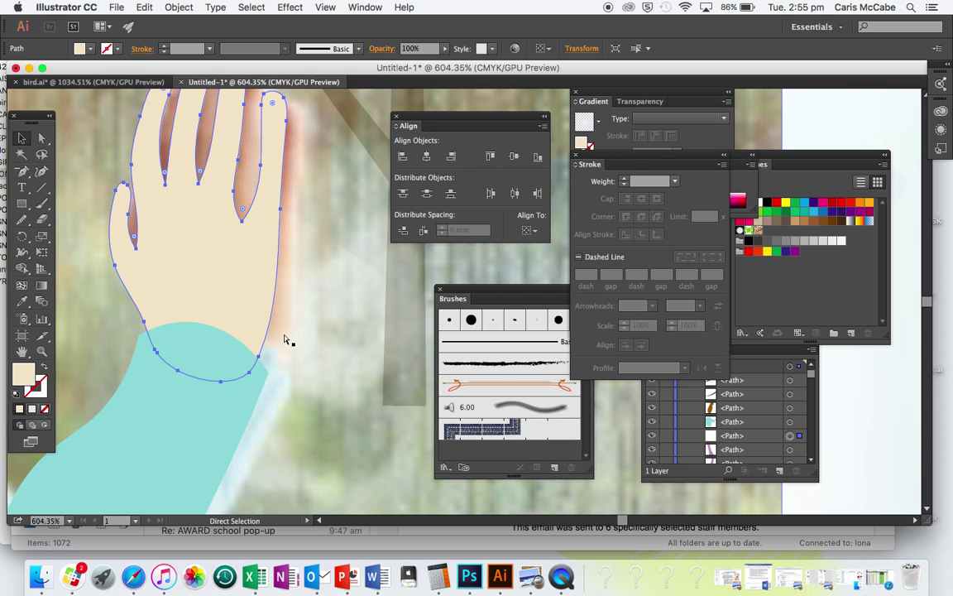
pyautogui.click(287, 335)
pyautogui.click(221, 328)
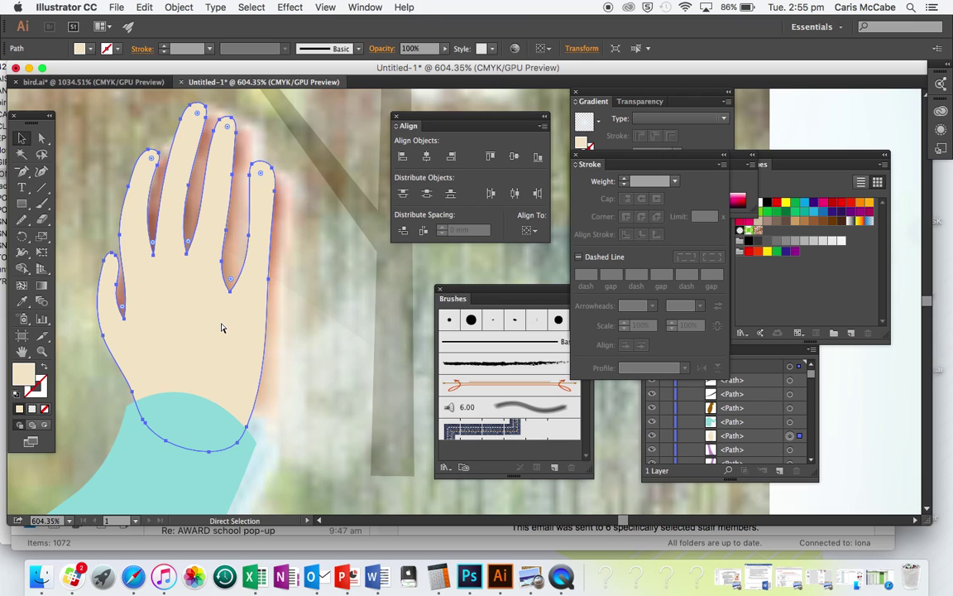
pyautogui.hotkey('ctrl', '[')
pyautogui.moveTo(221, 329); pyautogui.dragTo(238, 323)
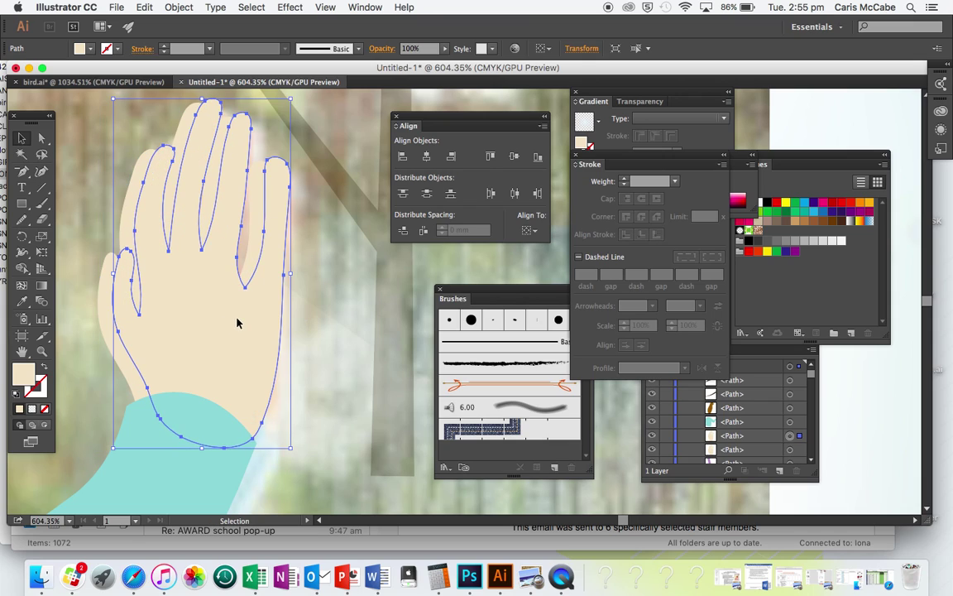
# Fill the back copy with darker tan CEBFA7, nudge it left, and send it behind the cream hand
pyautogui.doubleClick(25, 372)
pyautogui.click(244, 209)
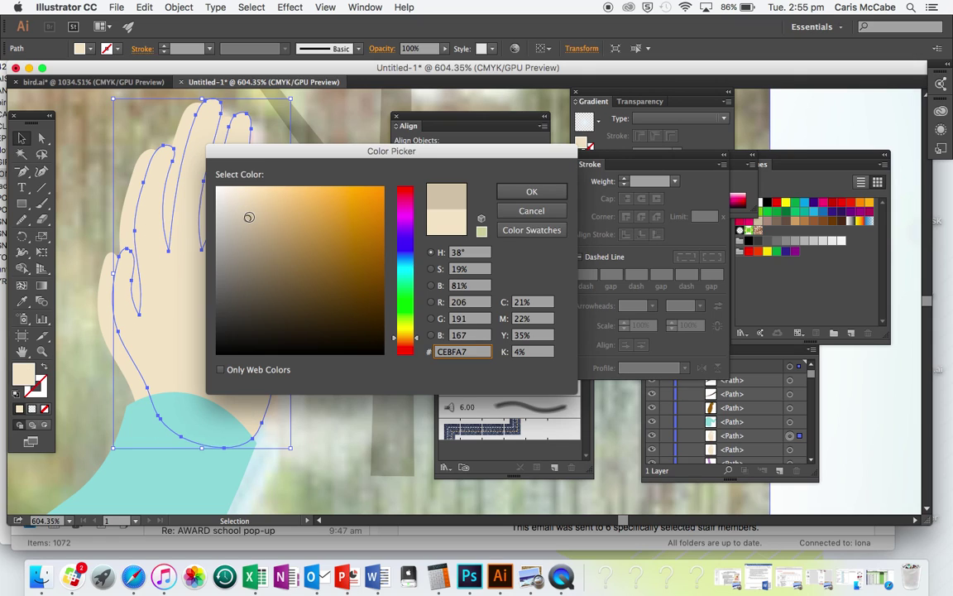
pyautogui.click(531, 191)
pyautogui.click(325, 295)
pyautogui.click(241, 313)
pyautogui.click(239, 311)
pyautogui.moveTo(224, 313); pyautogui.dragTo(217, 313)
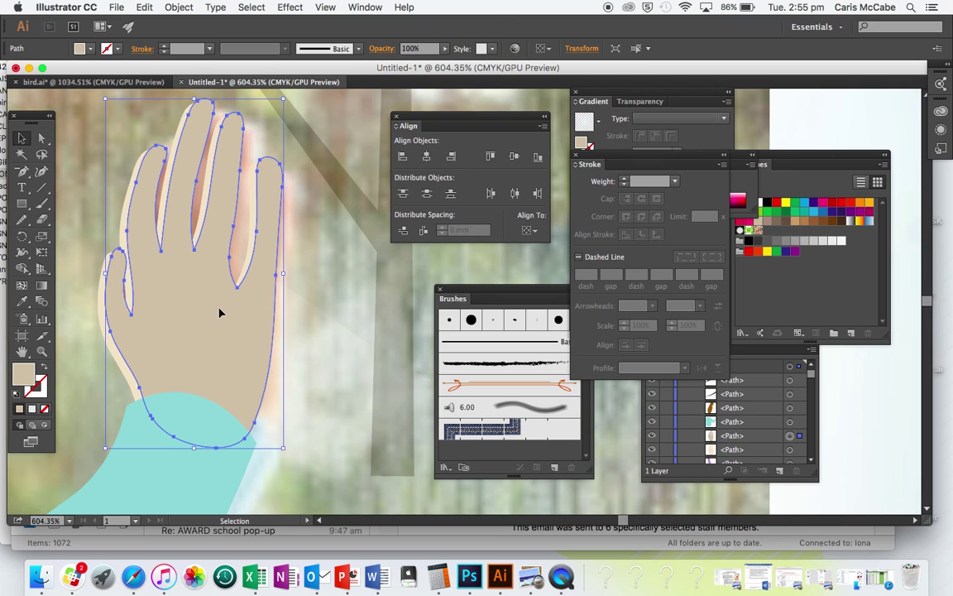
pyautogui.press('super+bracketleft')
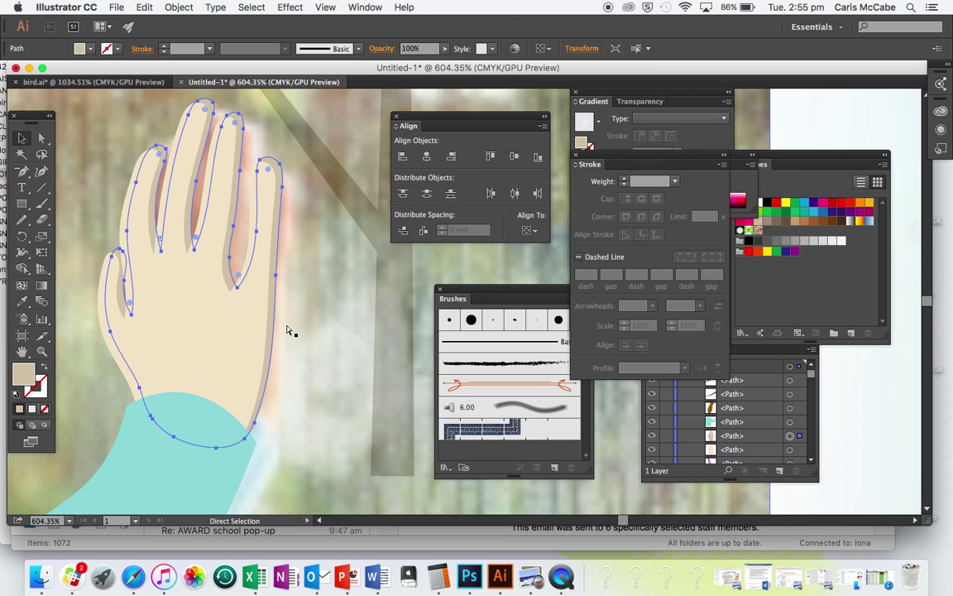
pyautogui.click(294, 323)
pyautogui.moveTo(279, 326); pyautogui.dragTo(276, 334)
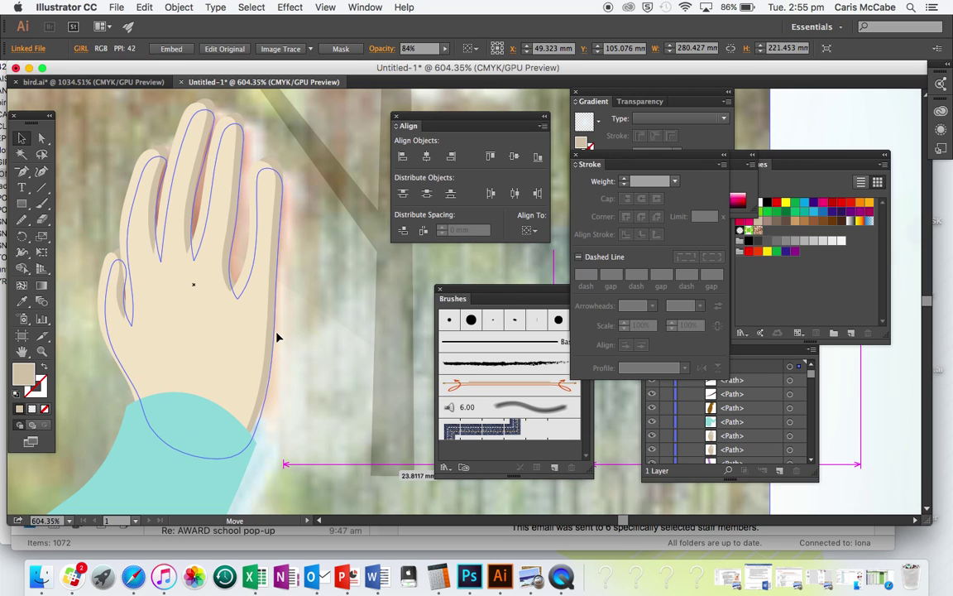
pyautogui.click(277, 334)
pyautogui.click(333, 346)
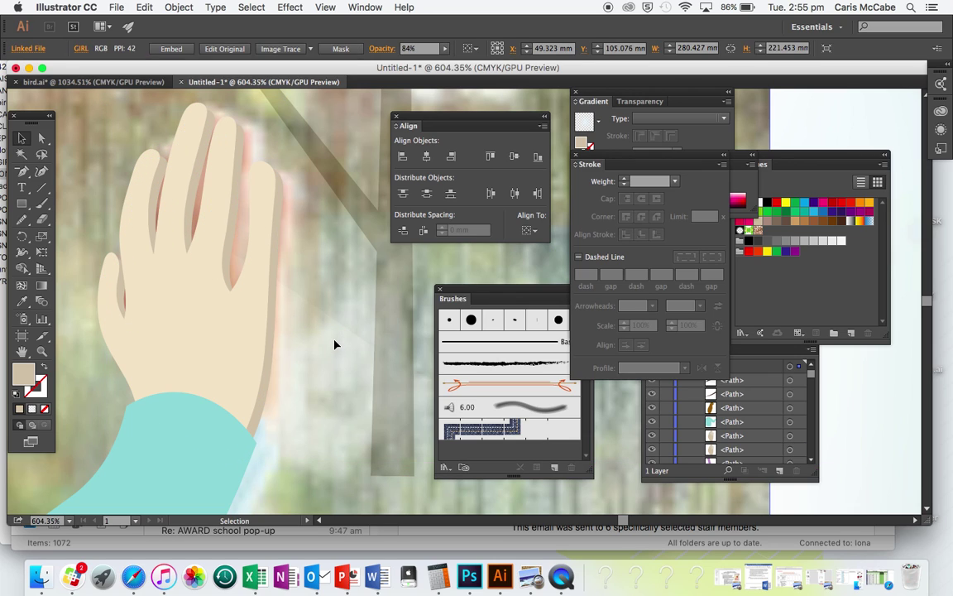
pyautogui.scroll(-10, 334, 344)
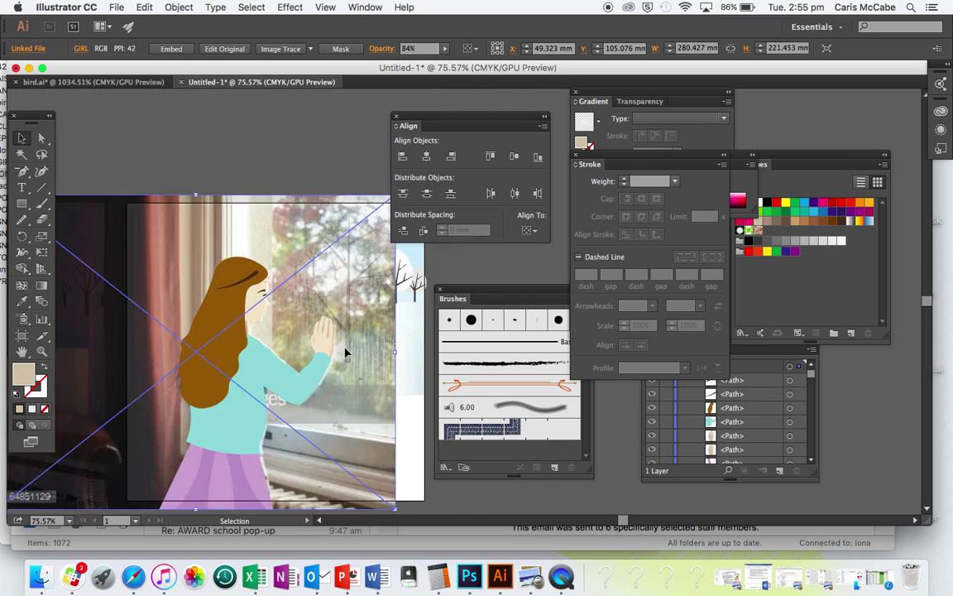
pyautogui.scroll(-3, 345, 353)
pyautogui.click(362, 478)
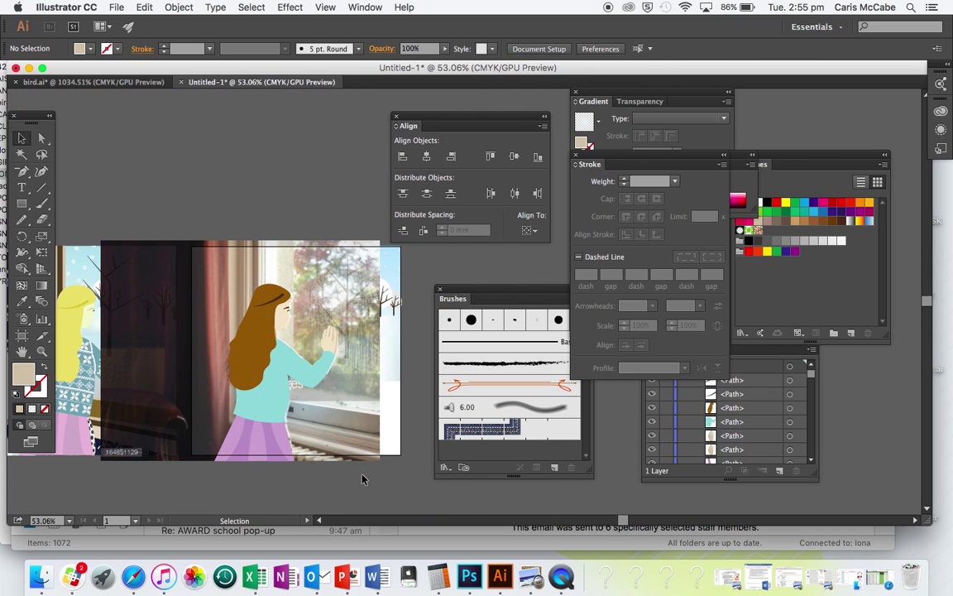
pyautogui.hscroll(-3, 362, 478)
pyautogui.hscroll(3, 361, 478)
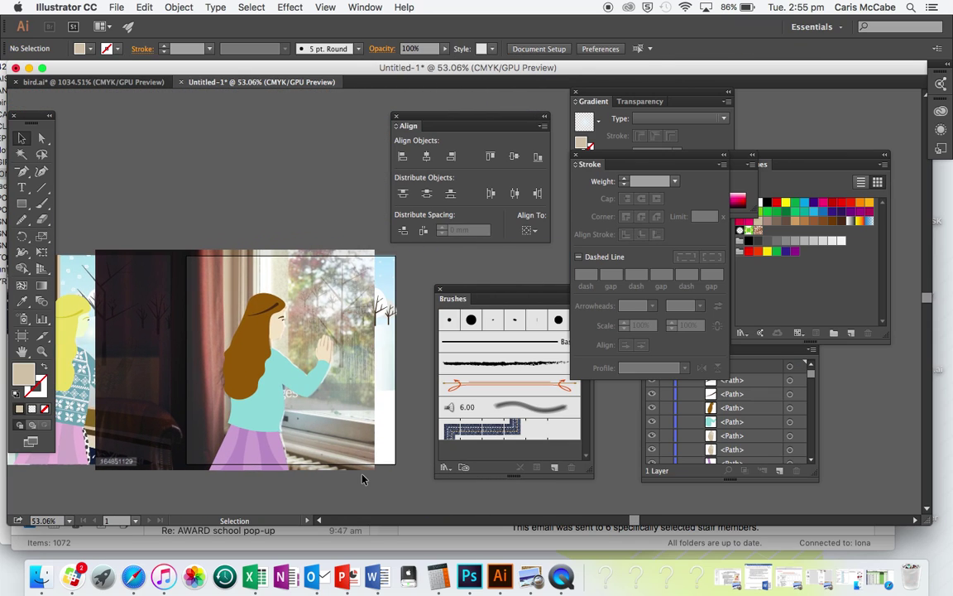
pyautogui.scroll(3, 362, 479)
pyautogui.hscroll(-2, 364, 478)
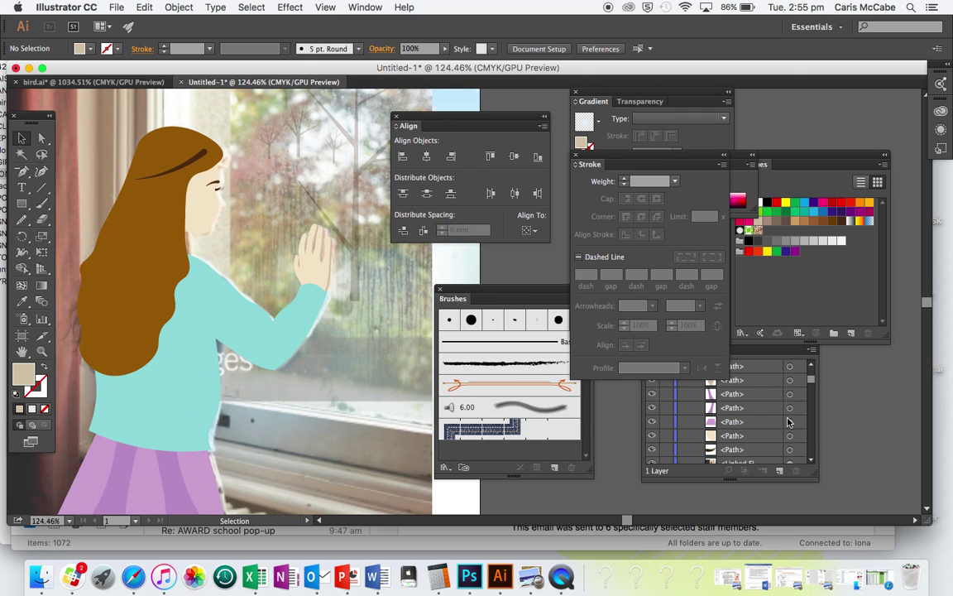
pyautogui.scroll(-5, 788, 422)
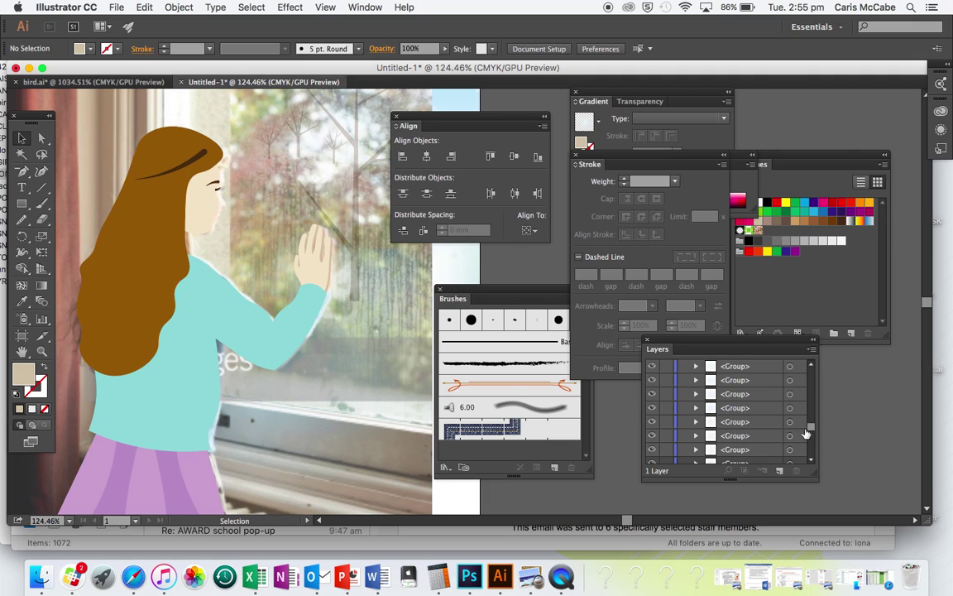
pyautogui.moveTo(813, 431); pyautogui.dragTo(809, 389)
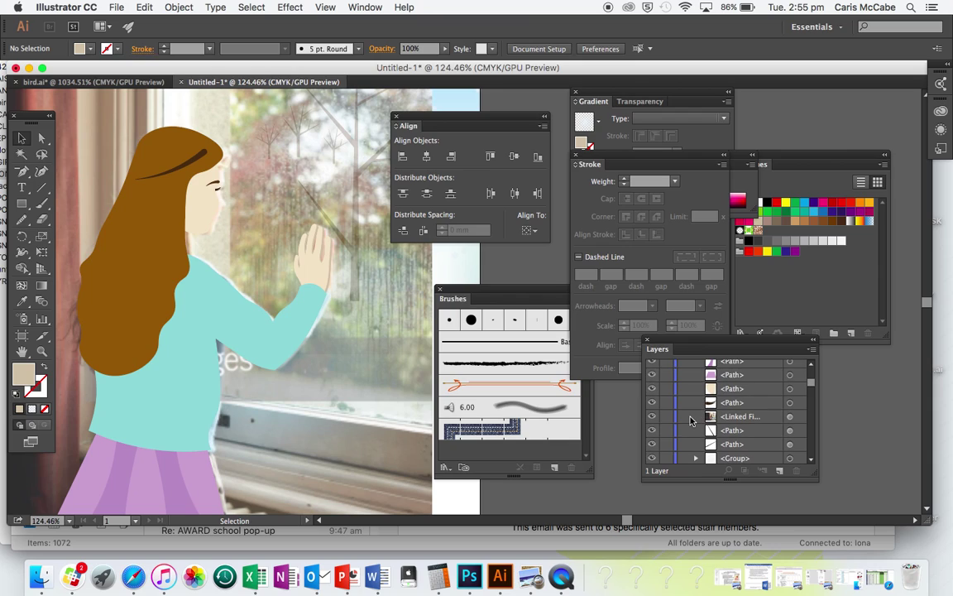
# Delete the linked window photo from the Layers panel
pyautogui.click(740, 420)
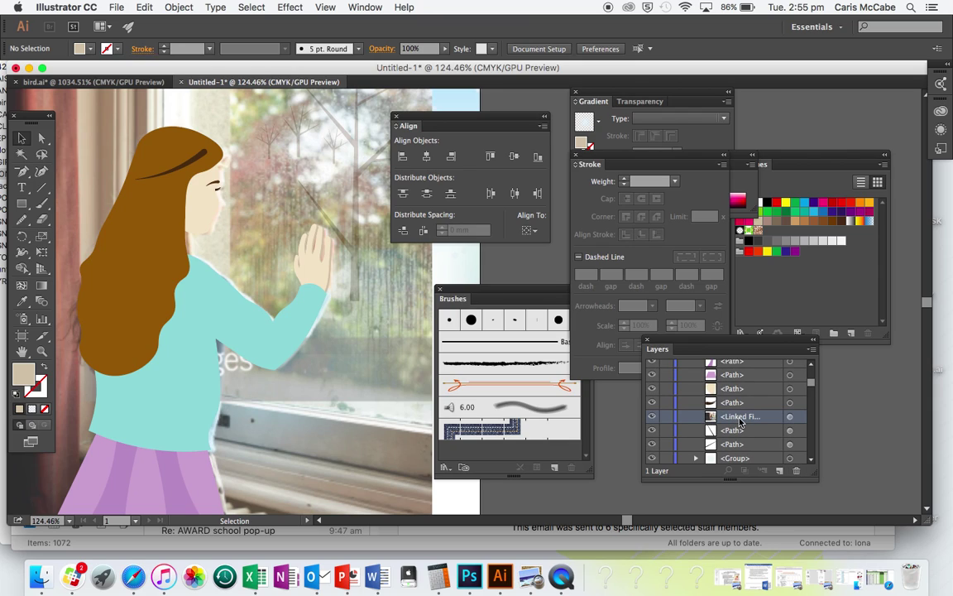
pyautogui.click(795, 470)
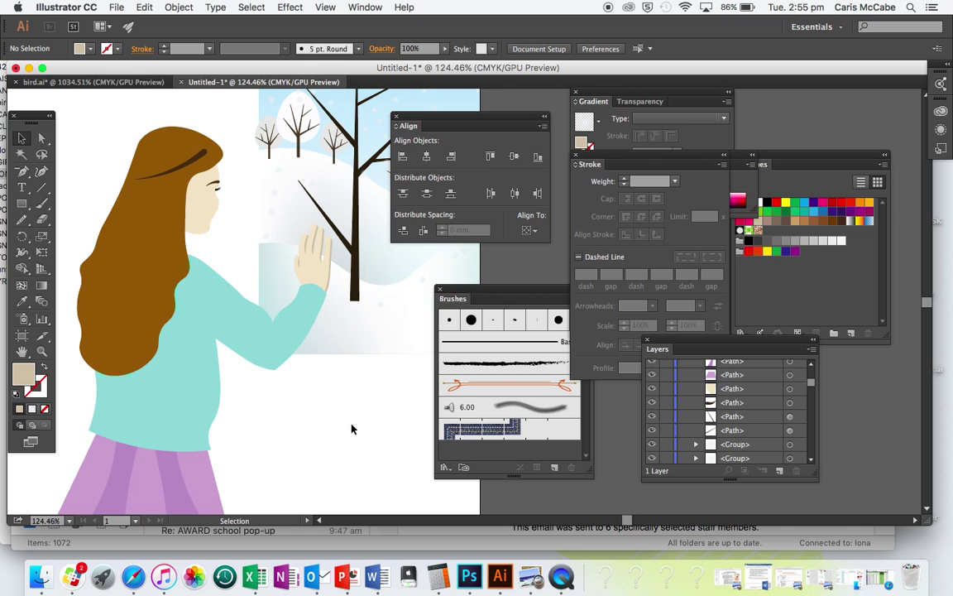
pyautogui.scroll(-4, 350, 430)
# Group the girl's hair, face, sweater, skirt, hand and fingers into one object
pyautogui.moveTo(164, 170); pyautogui.dragTo(256, 448)
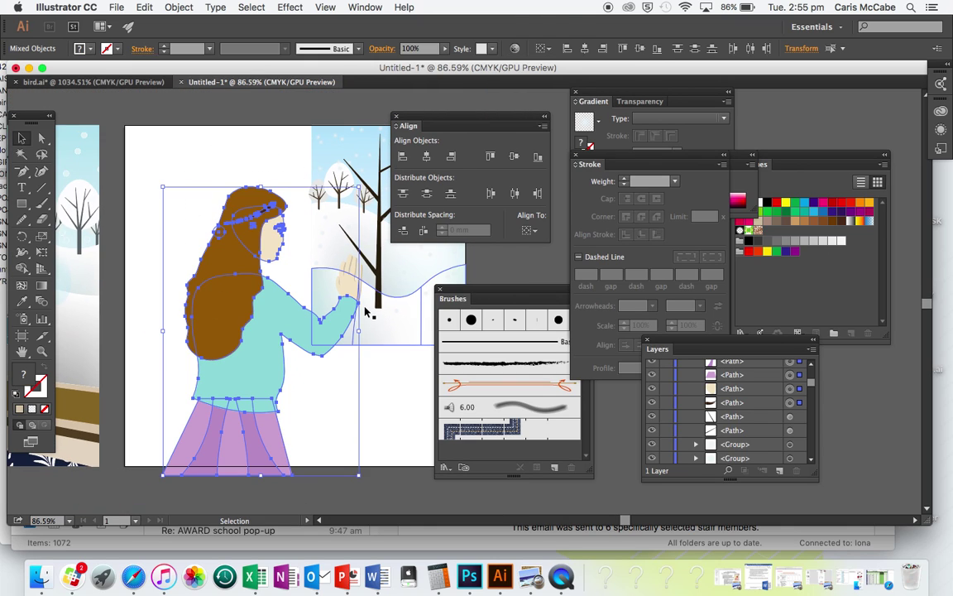
pyautogui.scroll(5, 365, 311)
pyautogui.keyDown('shift'); pyautogui.click(329, 241); pyautogui.keyUp('shift')
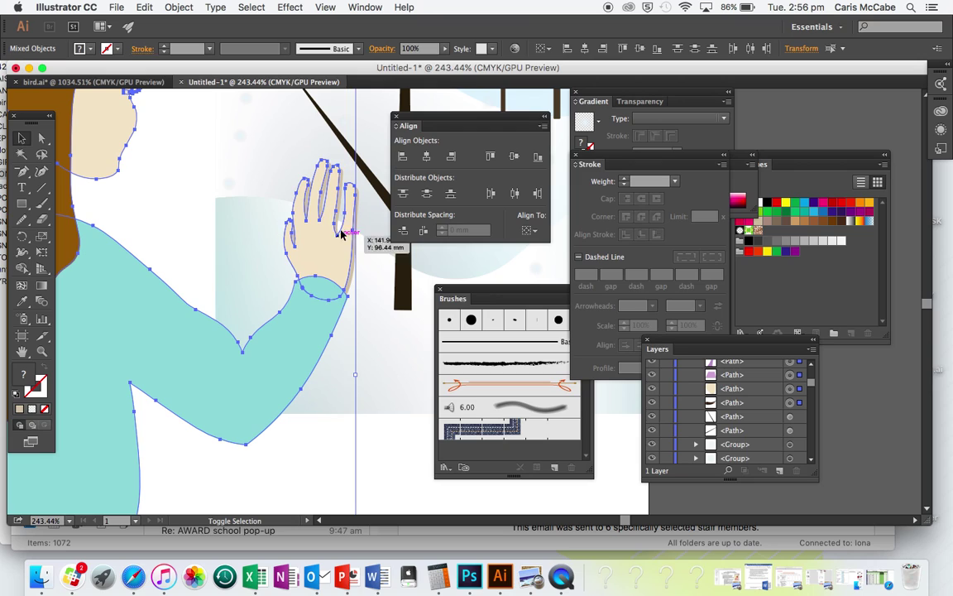
pyautogui.keyDown('shift'); pyautogui.click(354, 263); pyautogui.keyUp('shift')
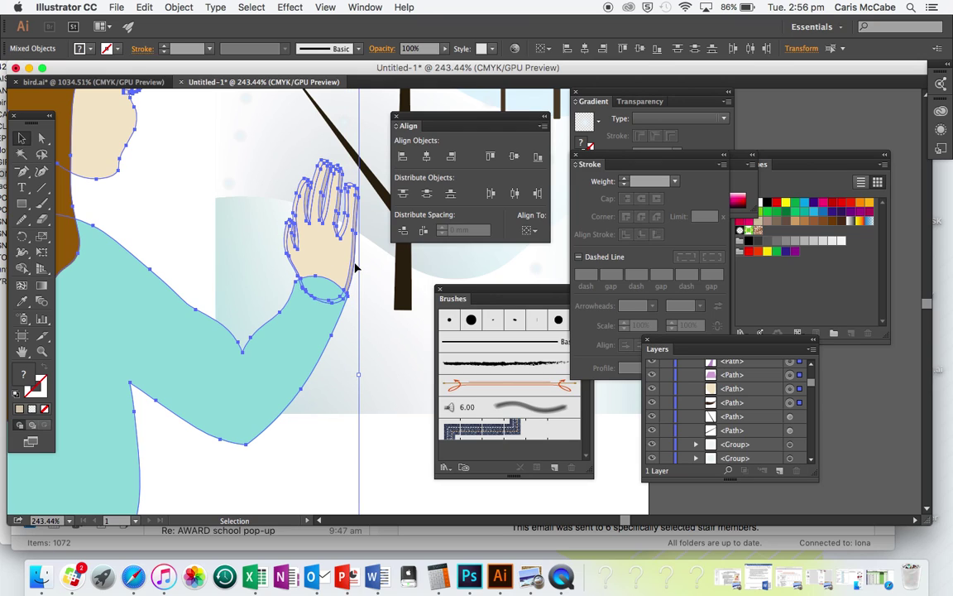
pyautogui.press('super+g')
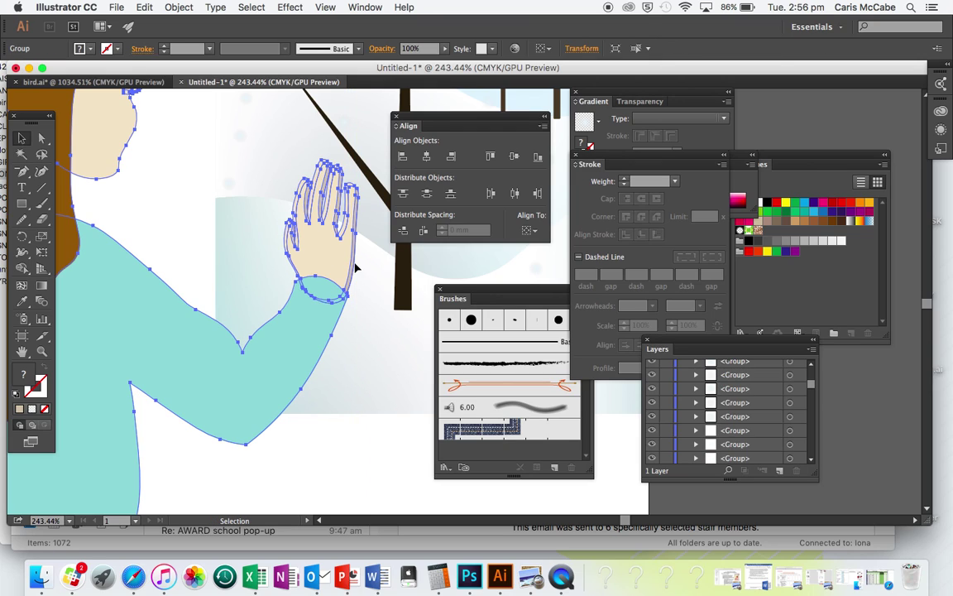
pyautogui.click(309, 460)
pyautogui.scroll(-5, 309, 461)
pyautogui.scroll(2, 310, 464)
pyautogui.hscroll(-8, 311, 464)
pyautogui.hscroll(5, 311, 465)
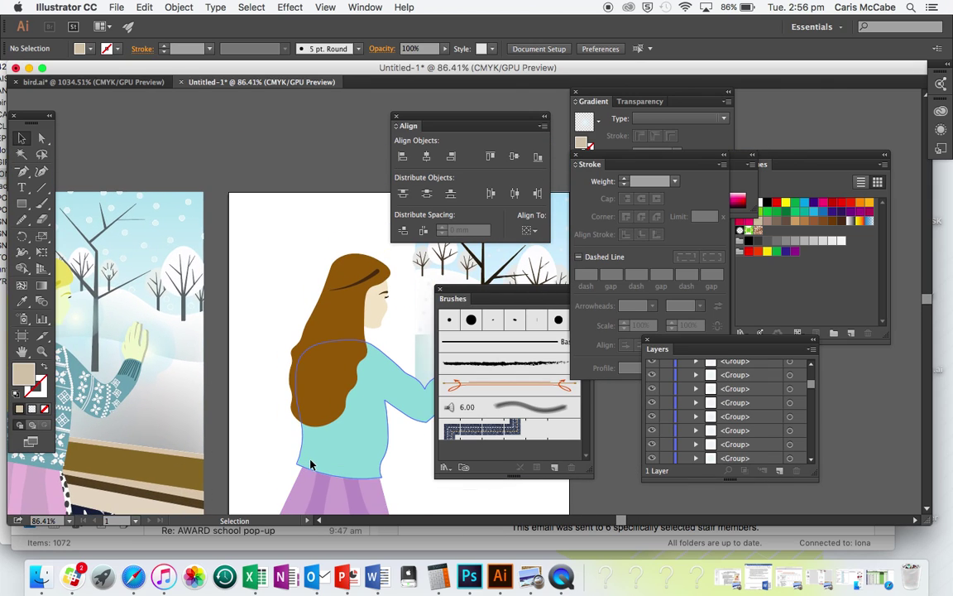
pyautogui.scroll(5, 310, 464)
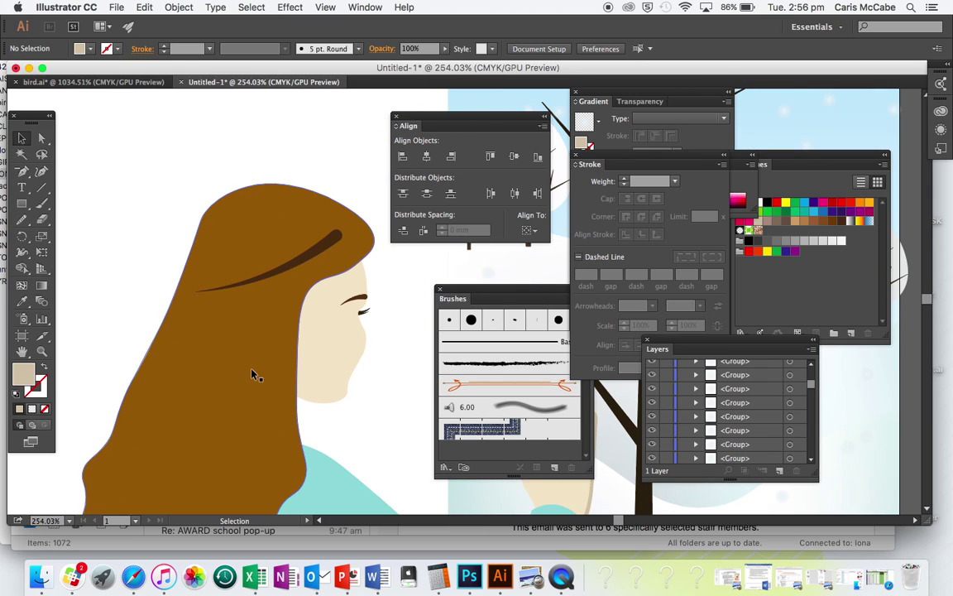
pyautogui.click(240, 285)
pyautogui.click(224, 152)
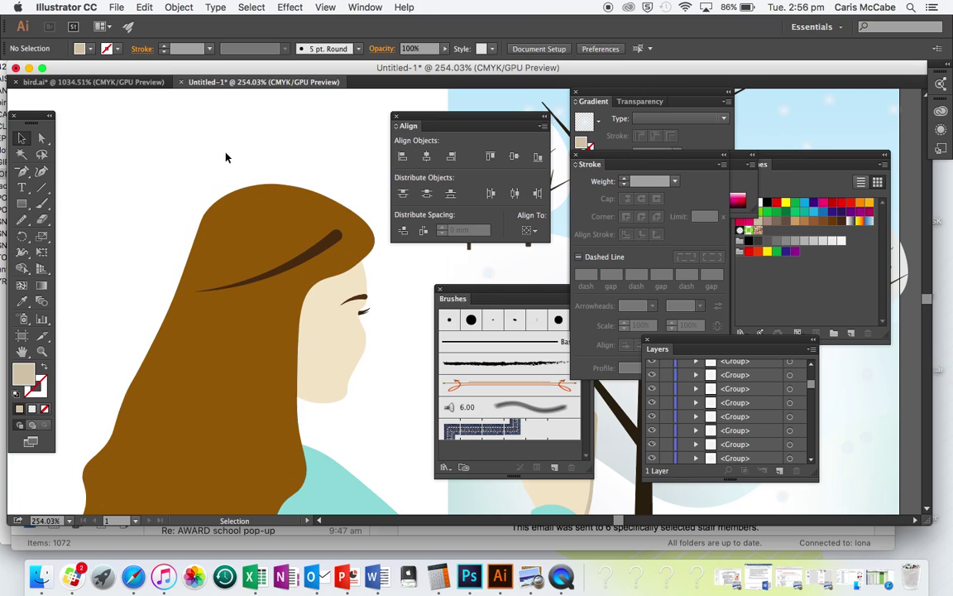
# Ungroup the girl's shapes and select only the hair path
pyautogui.click(246, 265)
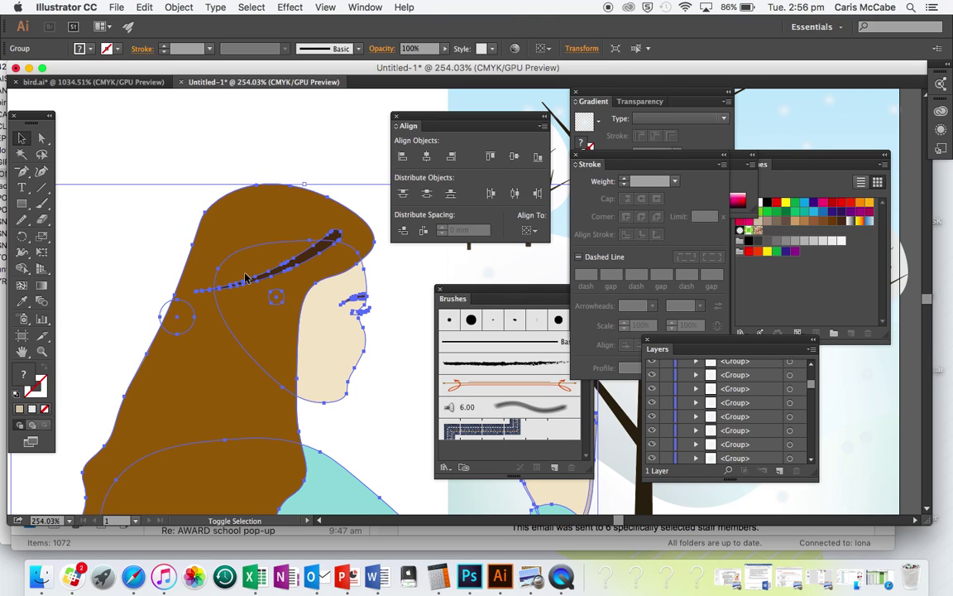
pyautogui.press('super+a')
pyautogui.click(223, 159)
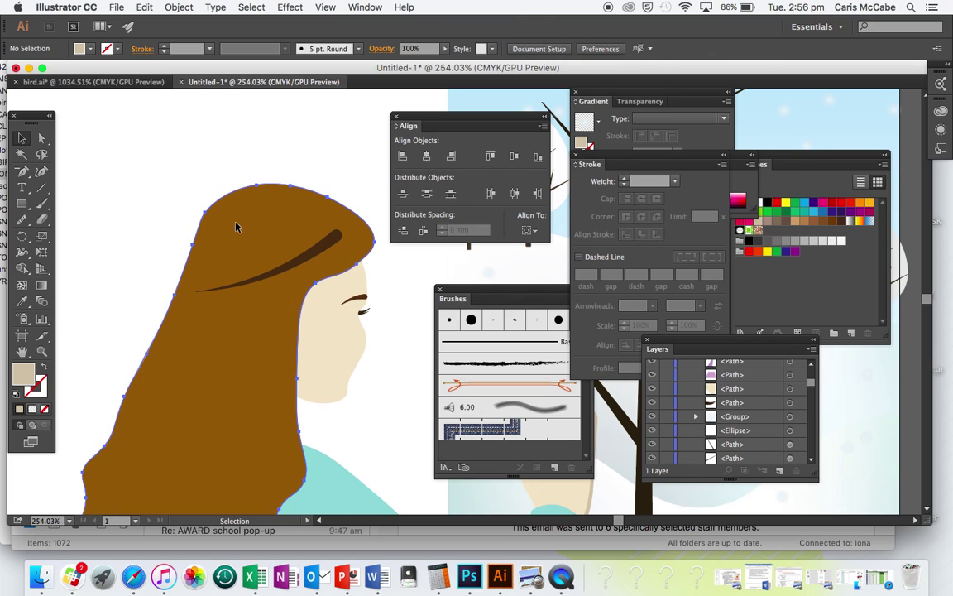
pyautogui.click(215, 202)
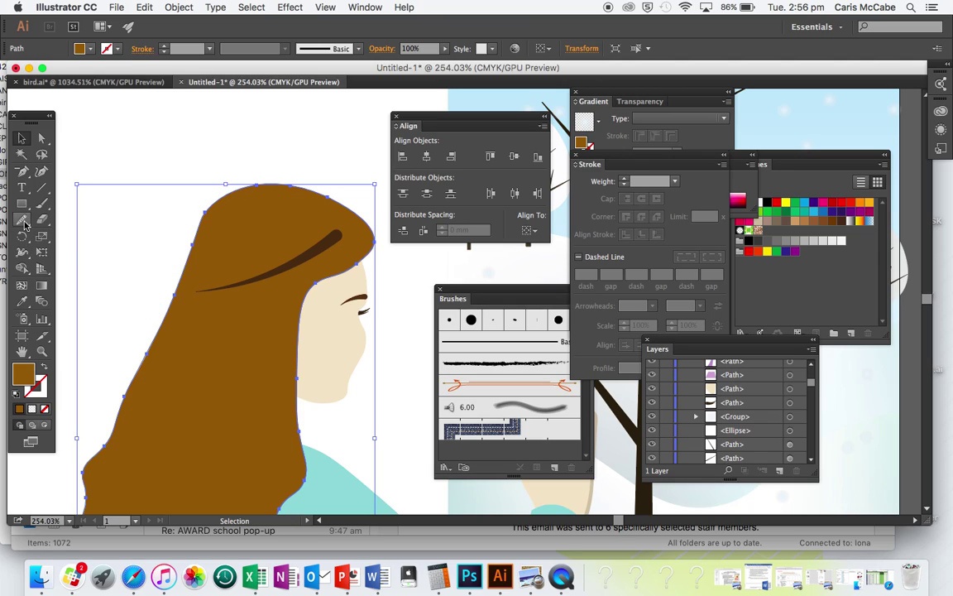
# Redraw the hair's left edge into a smoother curve with the Pencil Tool, then fit the artboard in view
pyautogui.click(24, 221)
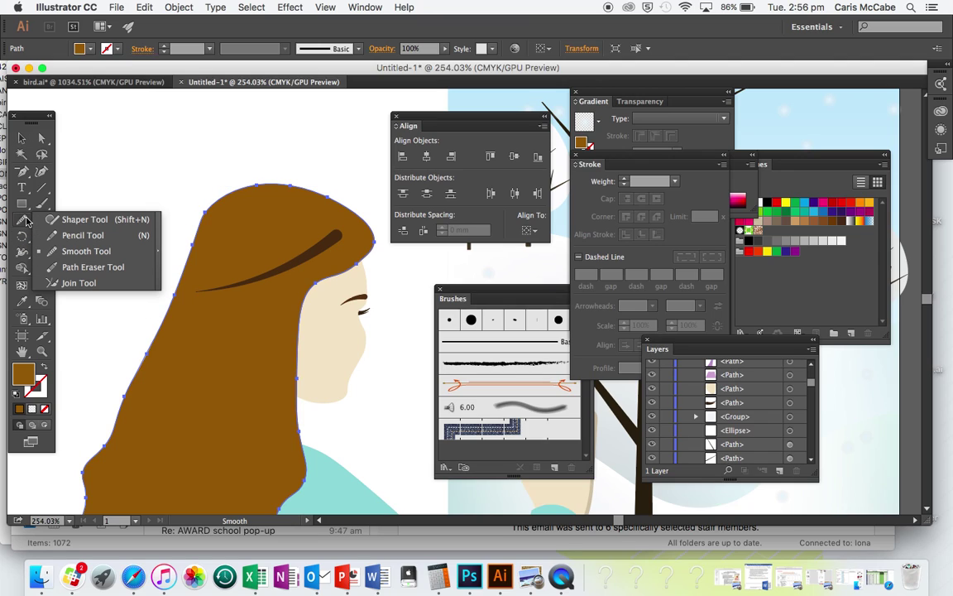
pyautogui.click(66, 235)
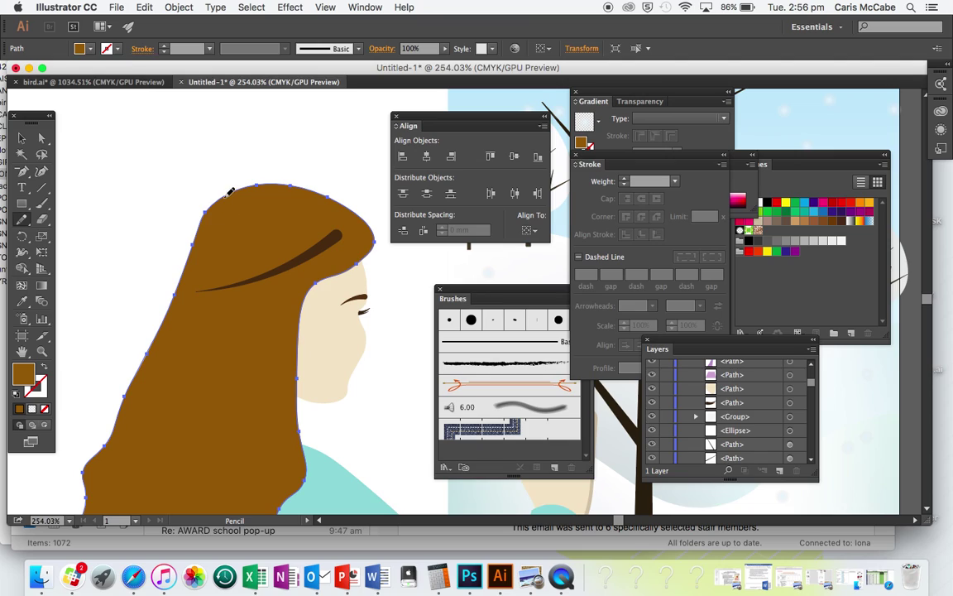
pyautogui.moveTo(187, 232); pyautogui.dragTo(172, 268)
pyautogui.moveTo(164, 323); pyautogui.dragTo(161, 327)
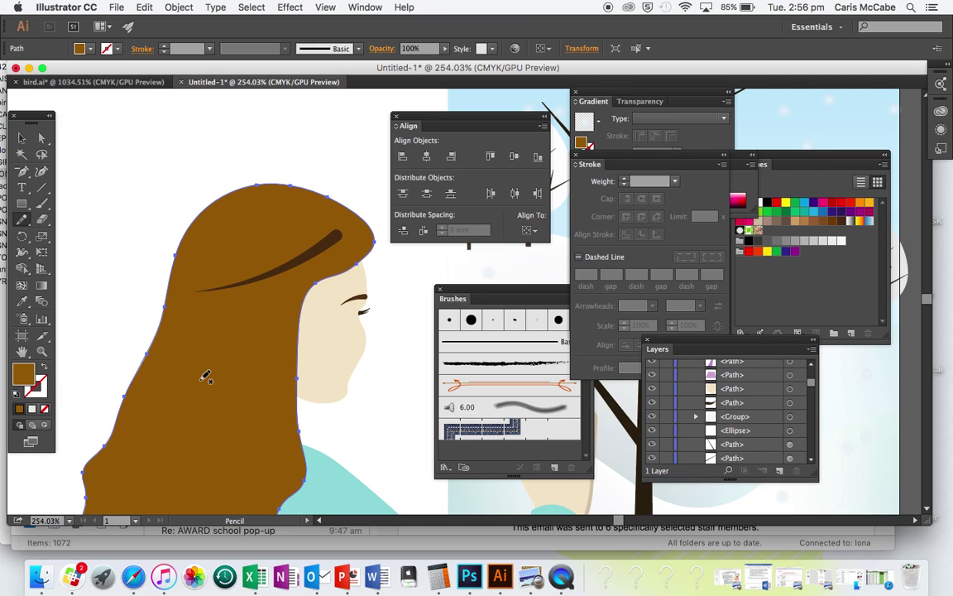
pyautogui.press('v')
pyautogui.click(143, 156)
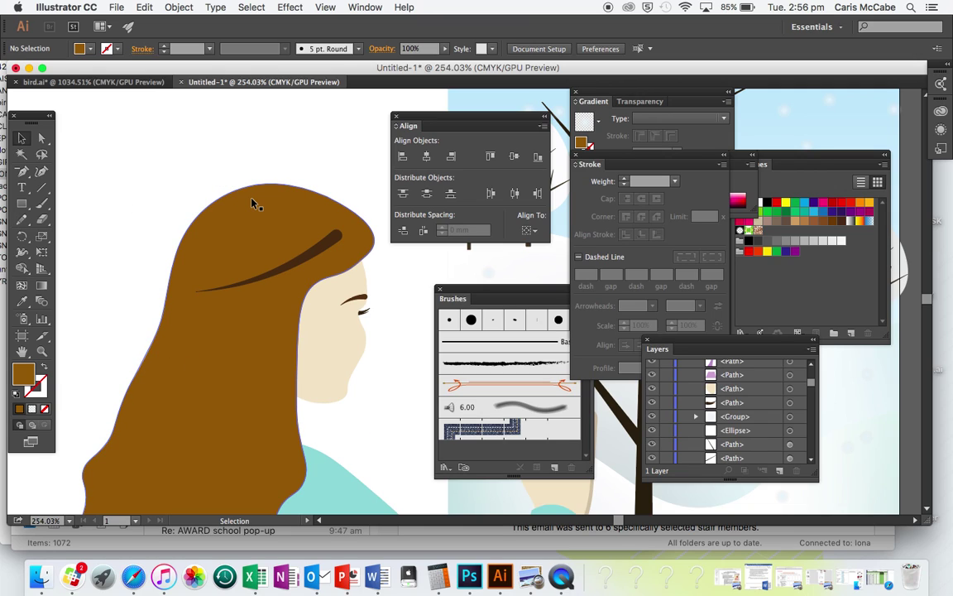
pyautogui.press('super+0')
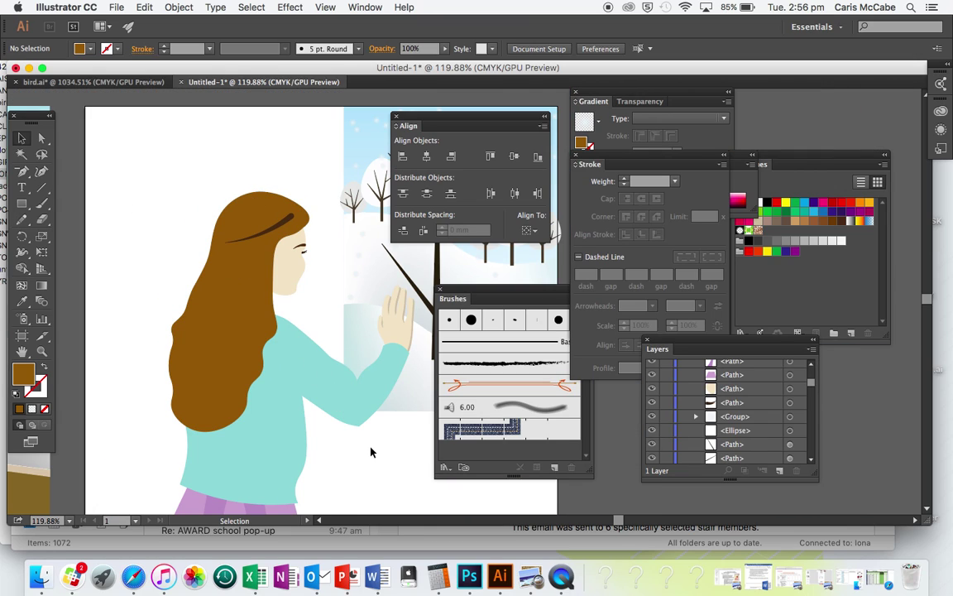
# Pan around the artboard back to the girl and switch to the Curvature Tool with Shift+~
pyautogui.scroll(-3, 371, 457)
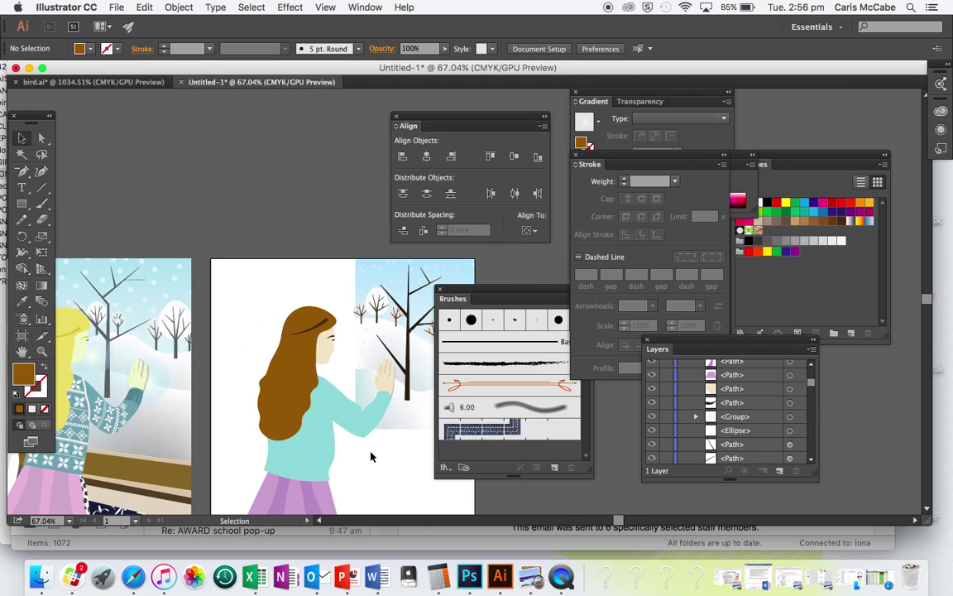
pyautogui.scroll(5, 371, 455)
pyautogui.hscroll(-10, 370, 455)
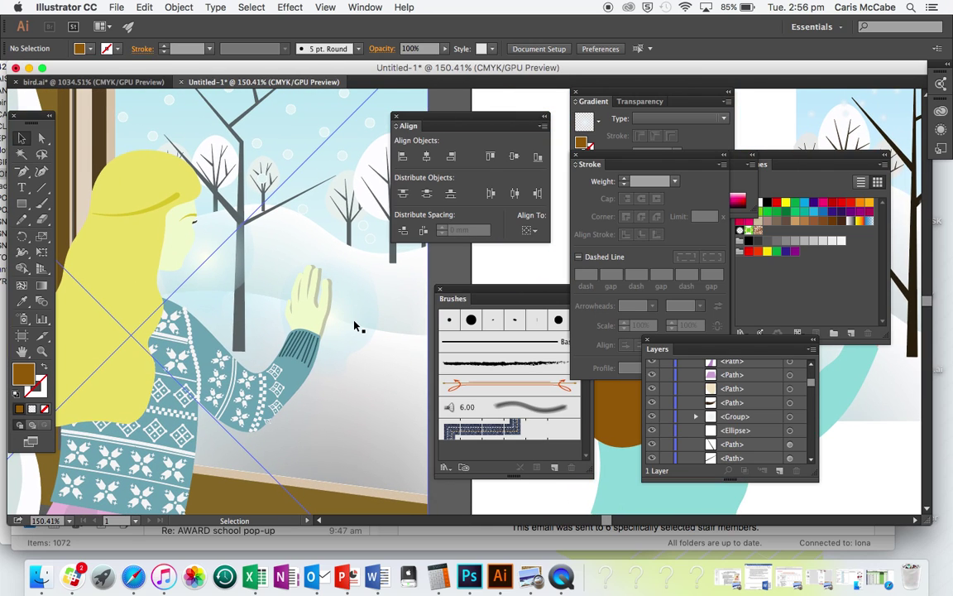
pyautogui.hscroll(10, 355, 327)
pyautogui.hotkey('shift', '`')
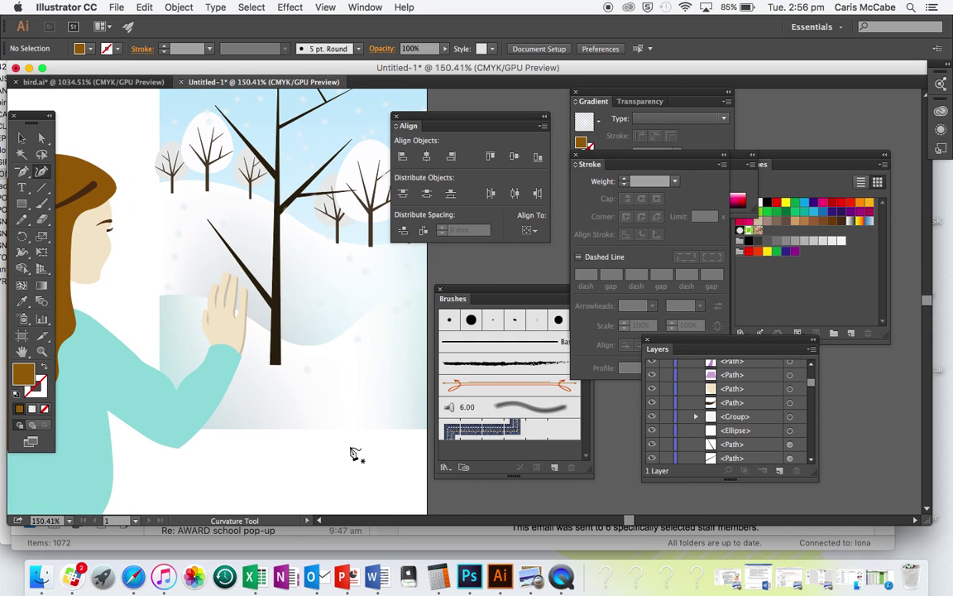
pyautogui.hscroll(5, 354, 451)
# Draw a closed kidney-shaped blob with six Curvature Tool points
pyautogui.click(373, 274)
pyautogui.click(297, 313)
pyautogui.click(311, 357)
pyautogui.click(303, 405)
pyautogui.click(354, 434)
pyautogui.click(404, 333)
pyautogui.click(376, 279)
pyautogui.press('v')
# Fill the blob with a radial gradient and lighten its centre stop to a pale cyan
pyautogui.click(91, 50)
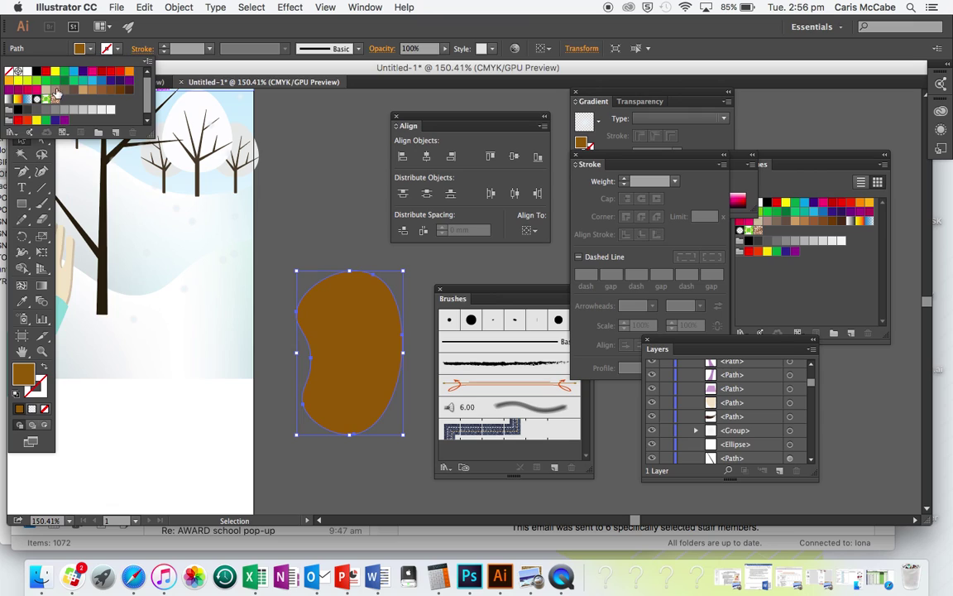
pyautogui.click(27, 99)
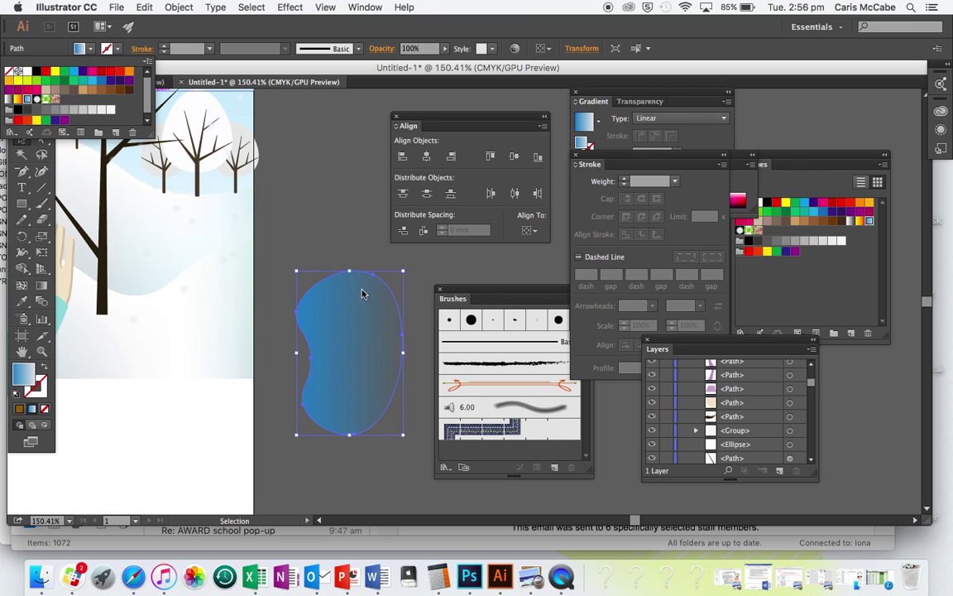
pyautogui.click(648, 91)
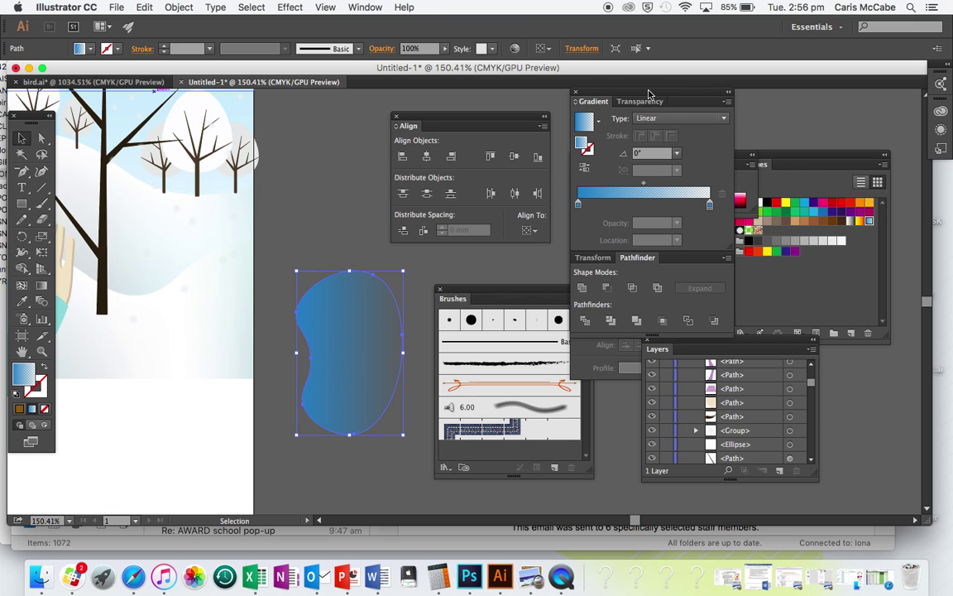
pyautogui.click(712, 117)
pyautogui.click(657, 144)
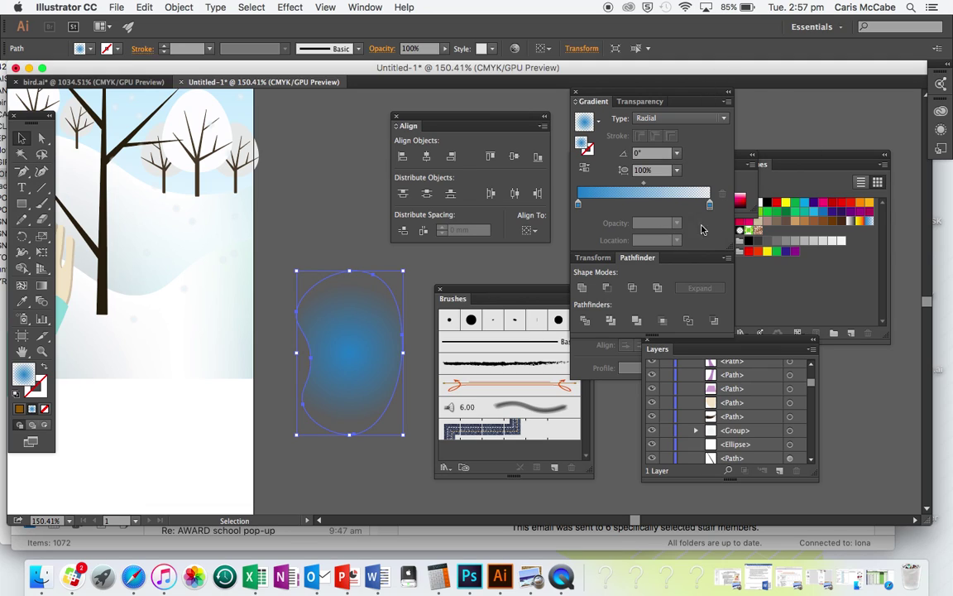
pyautogui.doubleClick(579, 205)
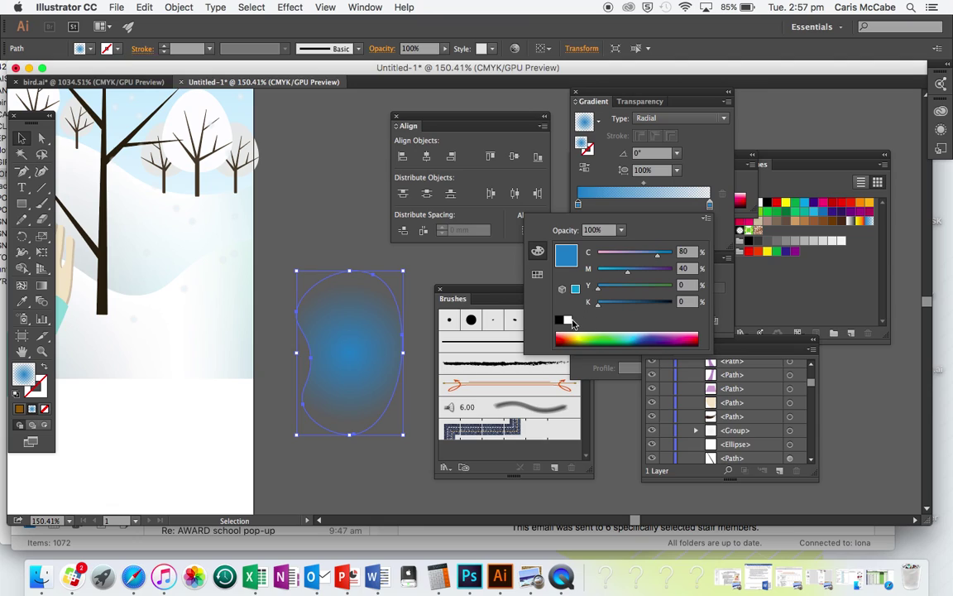
pyautogui.click(628, 334)
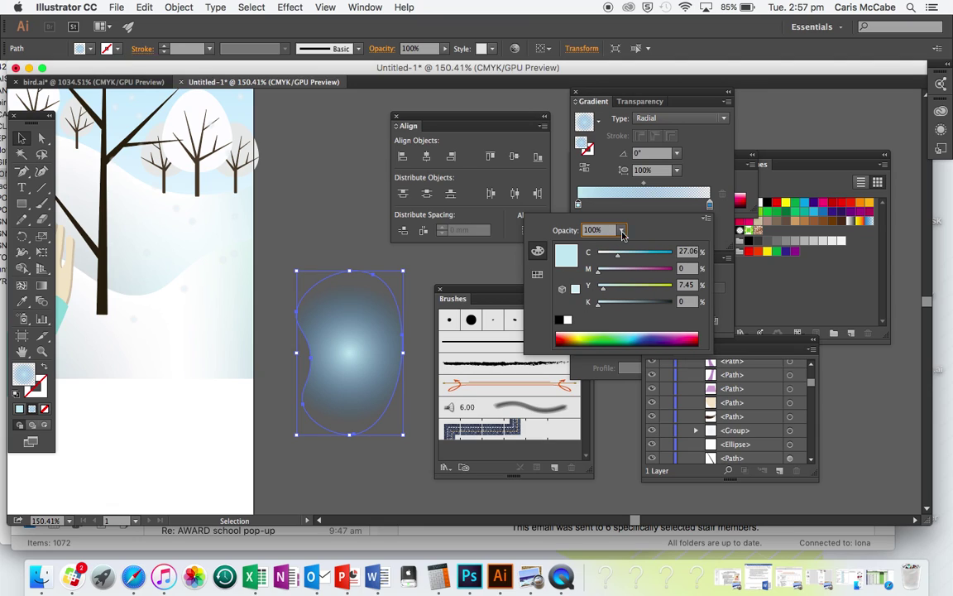
pyautogui.moveTo(632, 252); pyautogui.dragTo(604, 255)
pyautogui.click(439, 290)
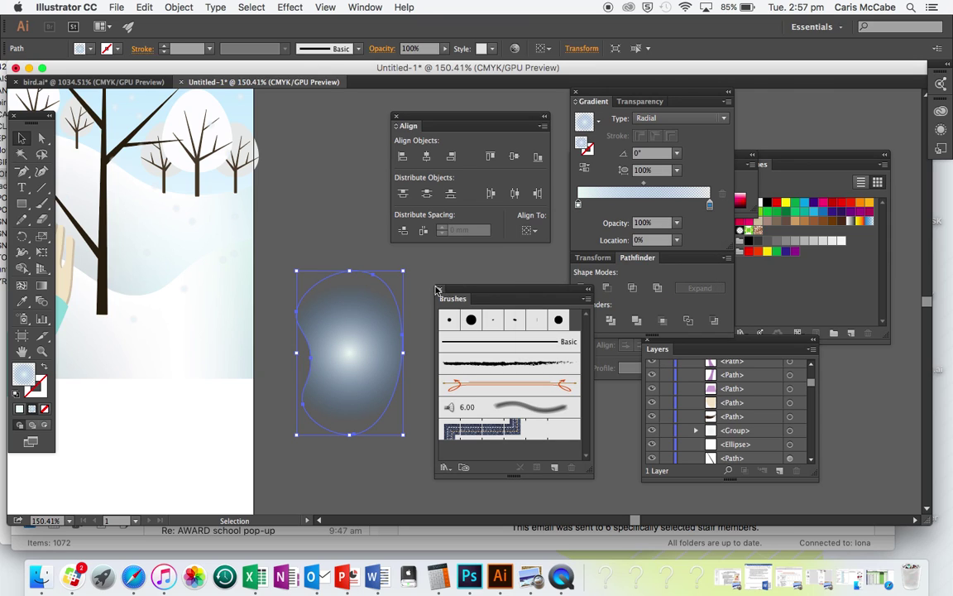
pyautogui.click(420, 291)
# Make the outer gradient stop transparent white at 0% opacity and raise the centre stop's Cyan to 40%
pyautogui.click(365, 336)
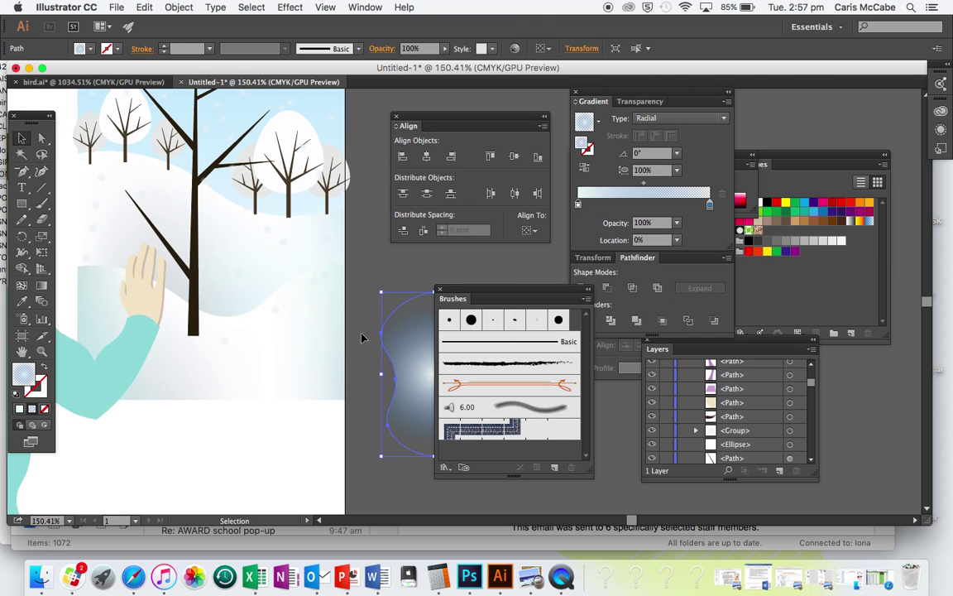
pyautogui.doubleClick(709, 204)
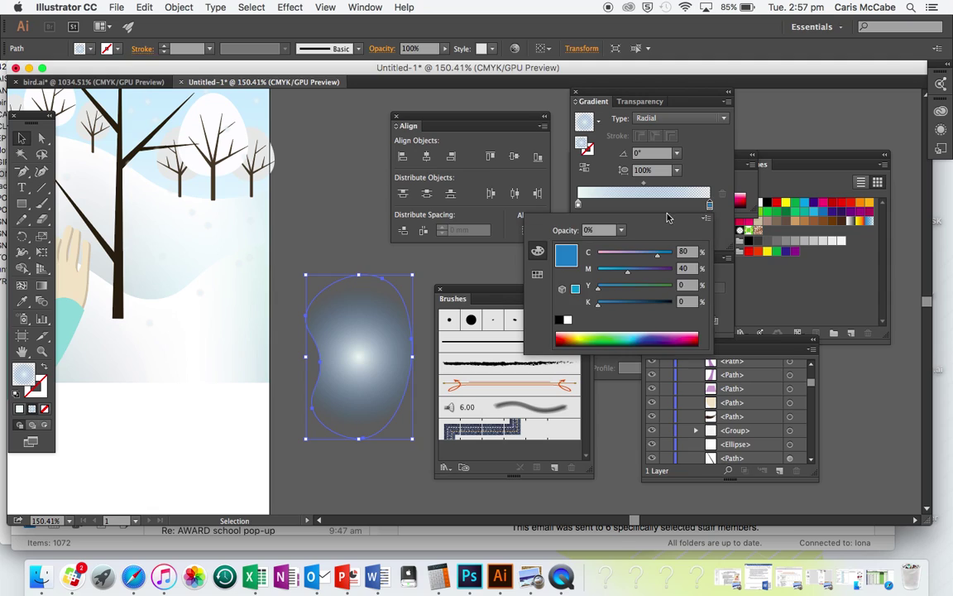
pyautogui.click(568, 320)
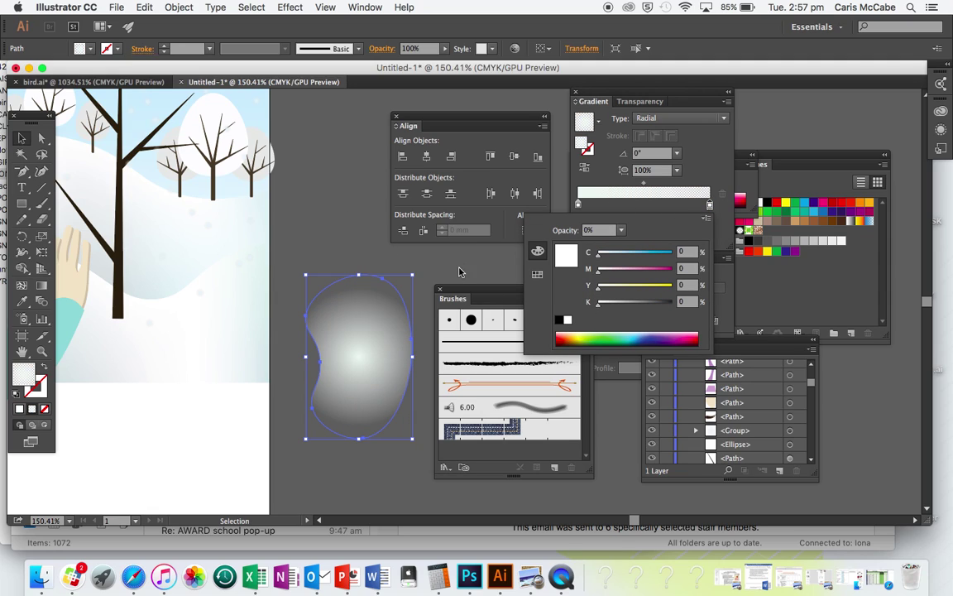
pyautogui.press('Escape')
pyautogui.doubleClick(577, 205)
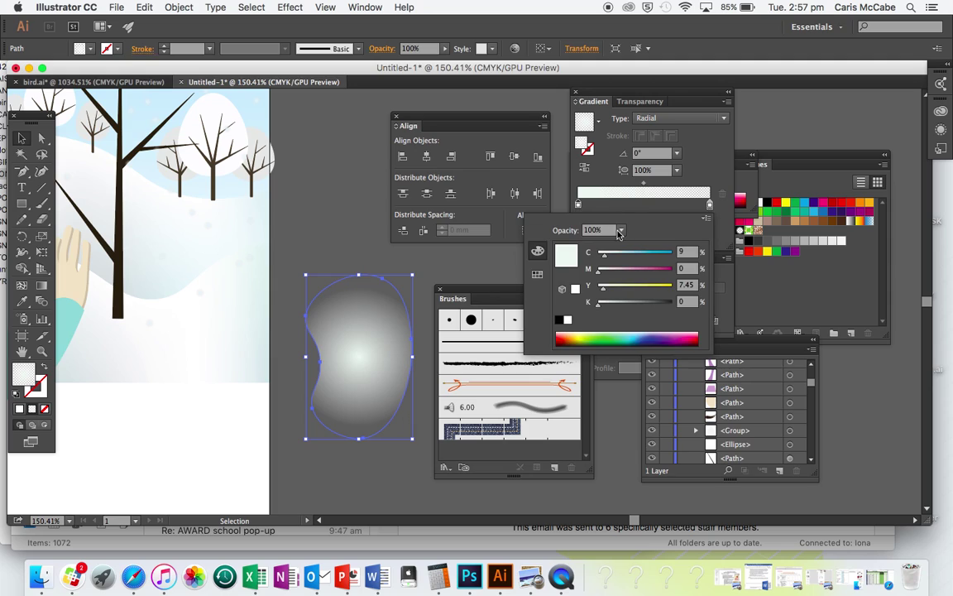
pyautogui.click(627, 255)
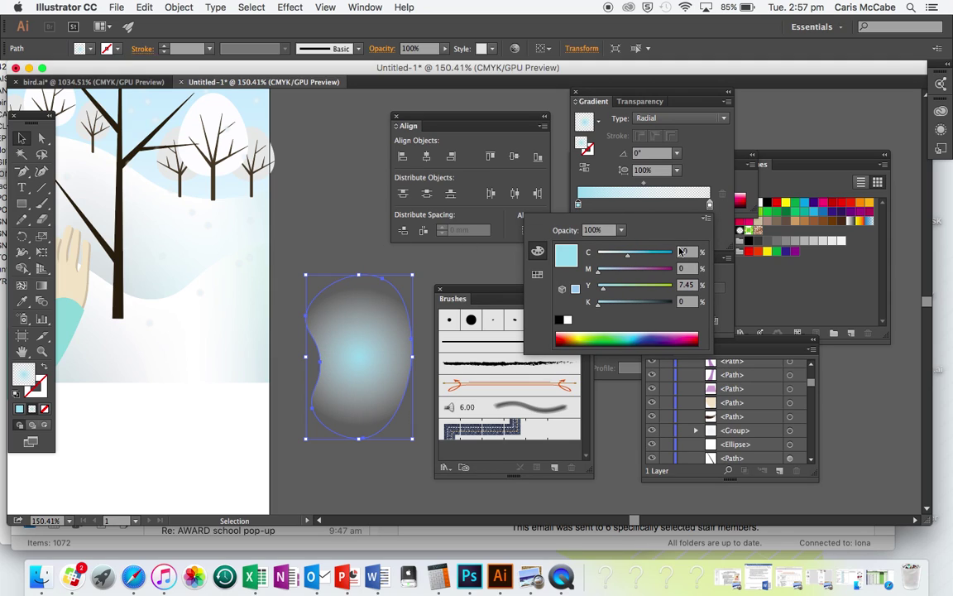
pyautogui.press('Escape')
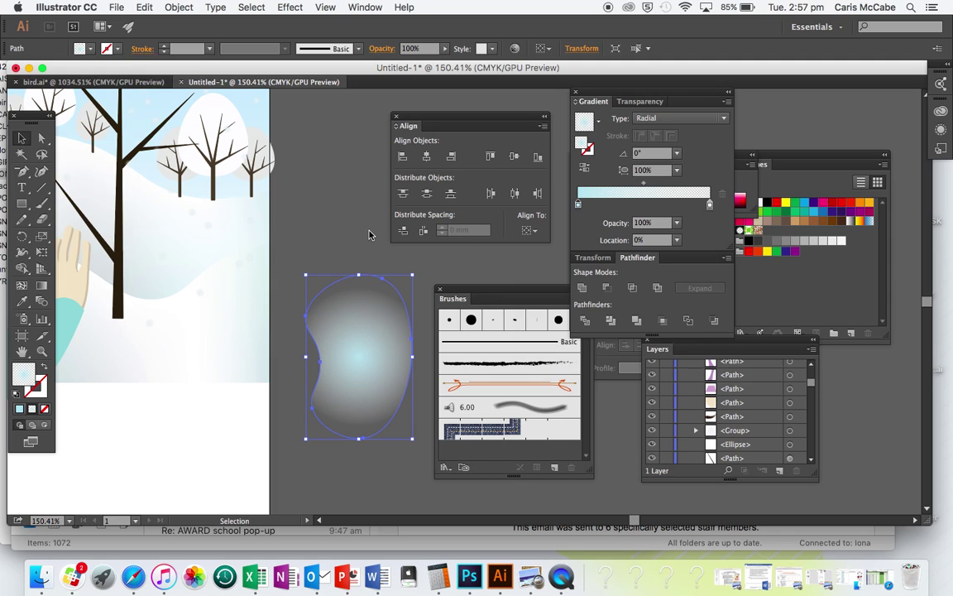
pyautogui.click(369, 235)
# Move the glow blob onto the girl's face beside her eye, shrink it, and send it back one level
pyautogui.hscroll(-2, 368, 248)
pyautogui.moveTo(368, 308); pyautogui.dragTo(155, 213)
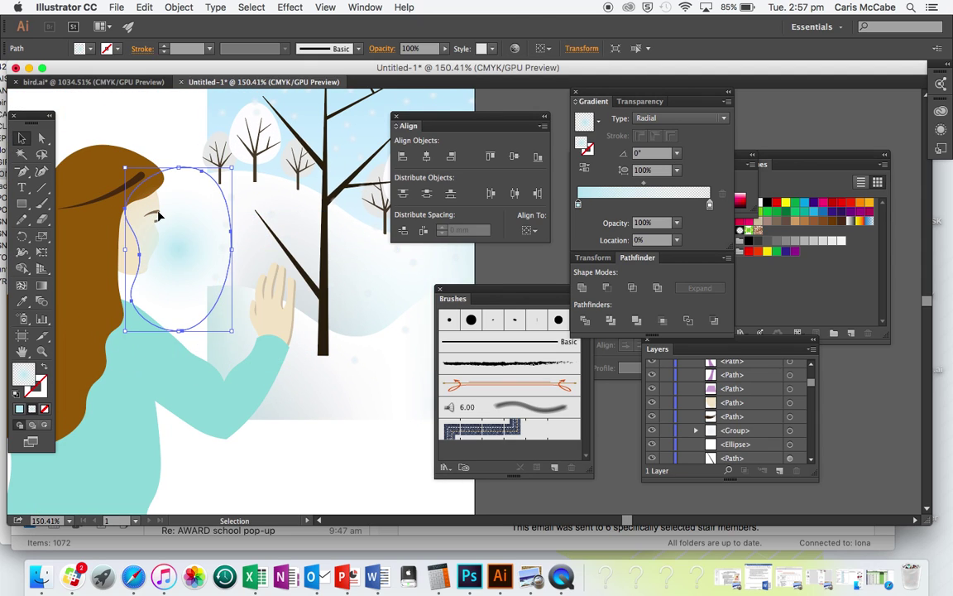
pyautogui.moveTo(233, 328); pyautogui.dragTo(215, 306)
pyautogui.moveTo(183, 258); pyautogui.dragTo(187, 279)
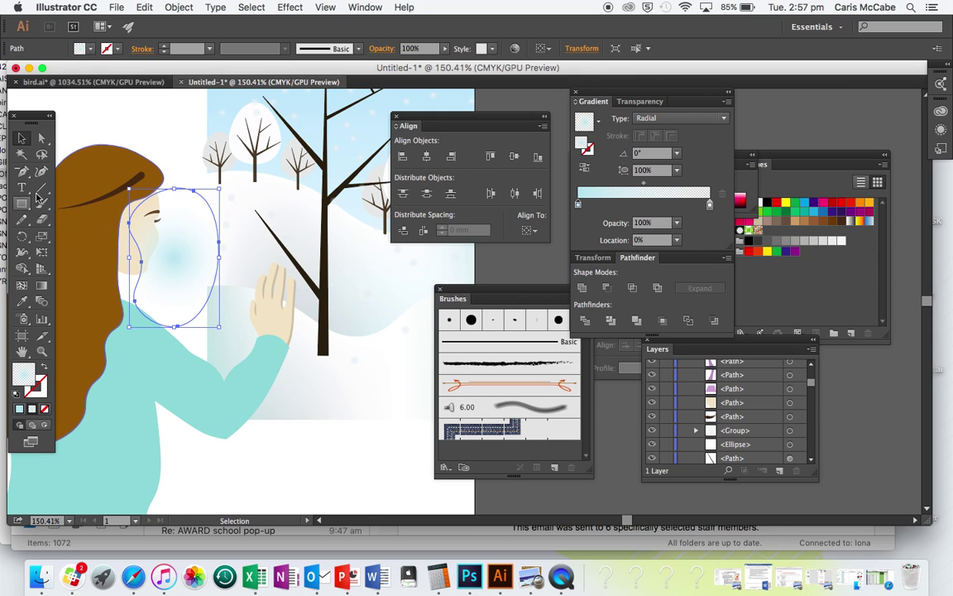
pyautogui.scroll(3, 110, 125)
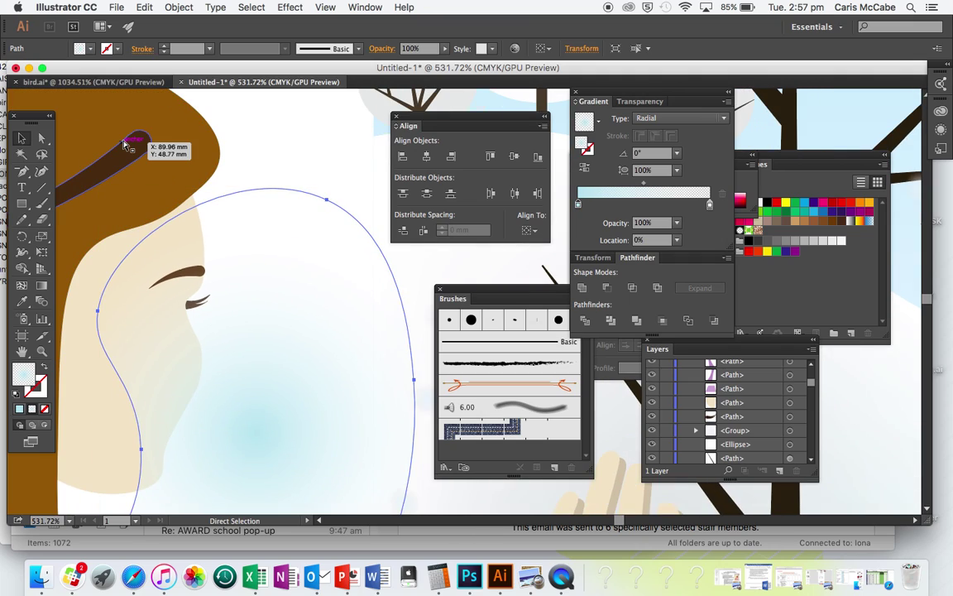
pyautogui.press('a')
pyautogui.press('v')
pyautogui.press('super+bracketleft')
pyautogui.press('super+bracketleft')
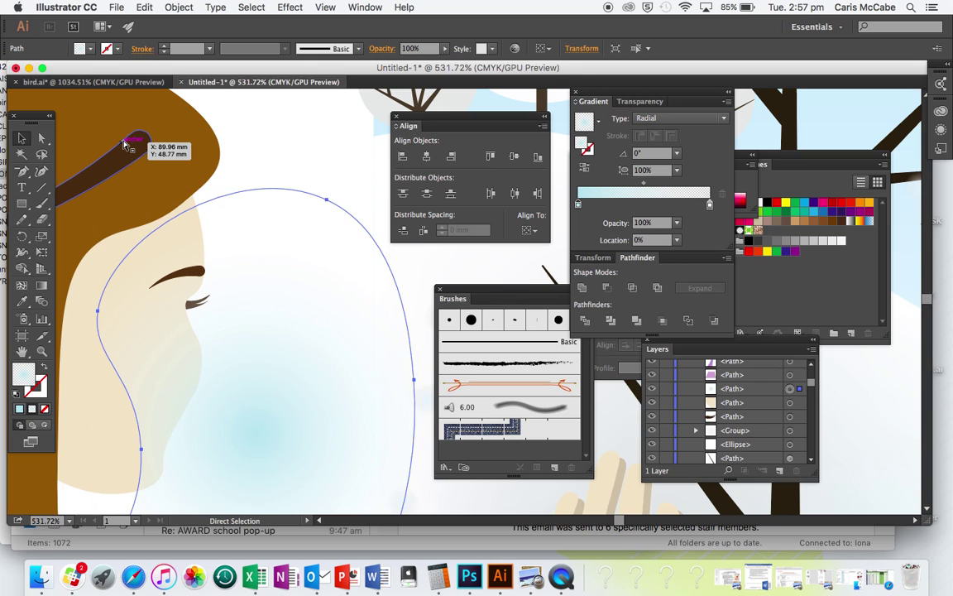
pyautogui.scroll(-5, 224, 216)
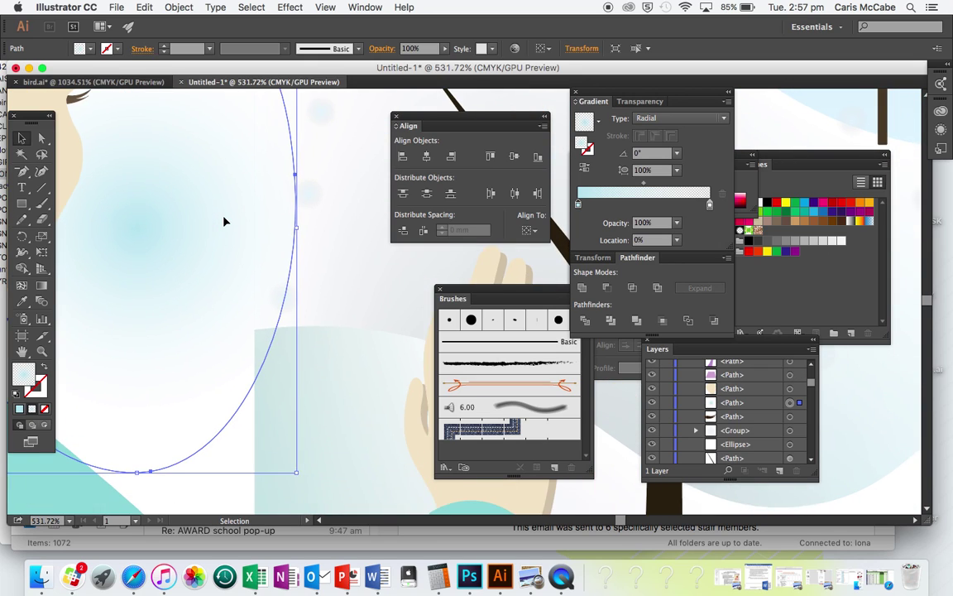
pyautogui.scroll(-3, 223, 219)
pyautogui.hscroll(3, 215, 207)
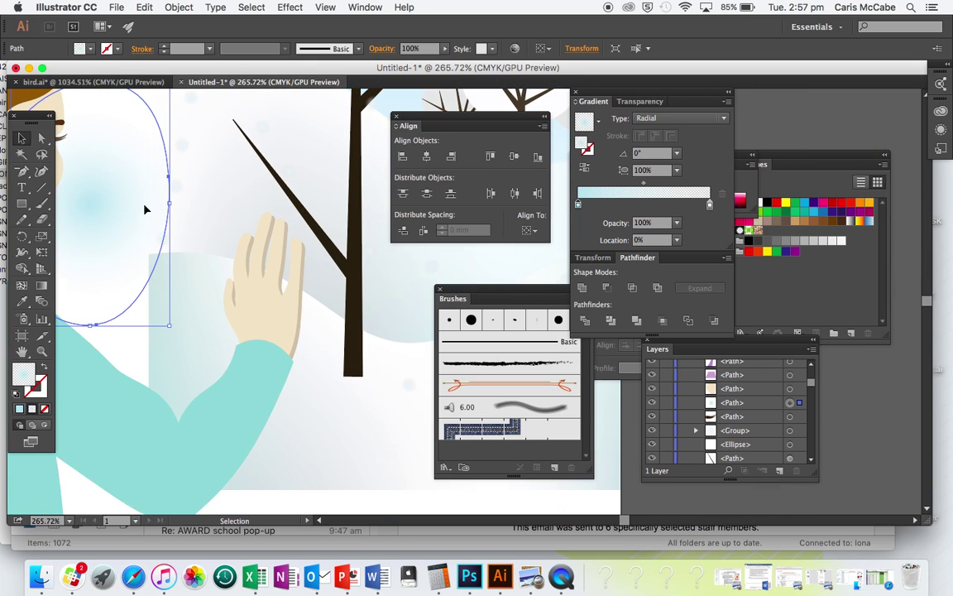
# Duplicate the glow blob onto the raised hand, enlarge it around the hand, and deselect to preview
pyautogui.moveTo(99, 208); pyautogui.dragTo(285, 282)
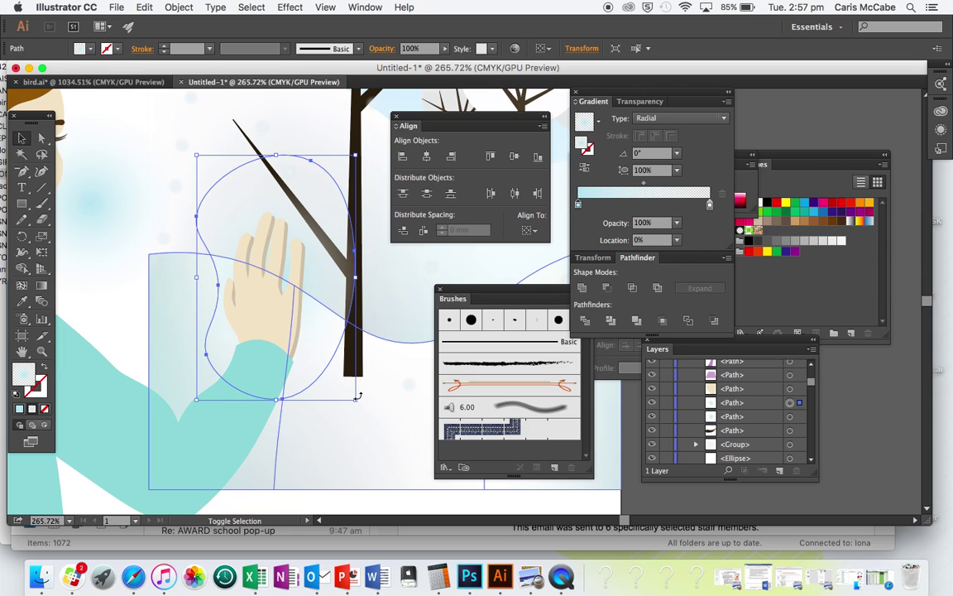
pyautogui.moveTo(356, 399); pyautogui.dragTo(369, 421)
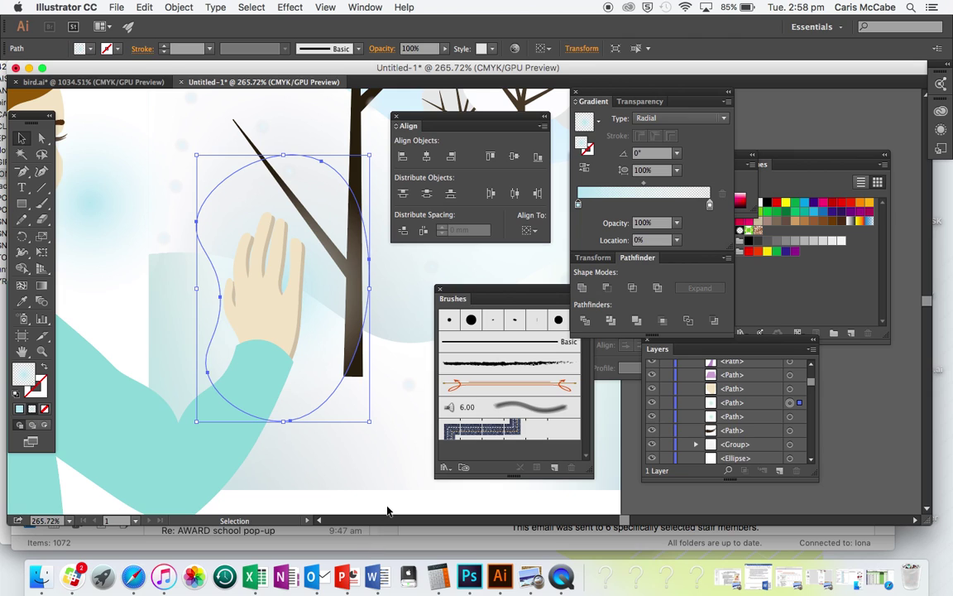
pyautogui.scroll(-5, 385, 515)
pyautogui.hscroll(3, 386, 514)
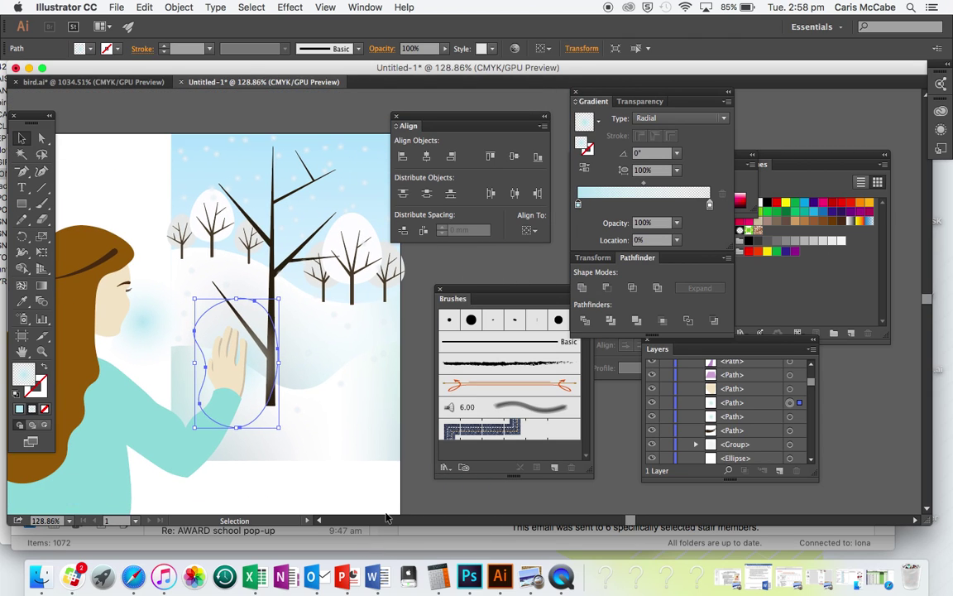
pyautogui.scroll(5, 386, 515)
pyautogui.scroll(4, 386, 515)
pyautogui.hscroll(-5, 385, 515)
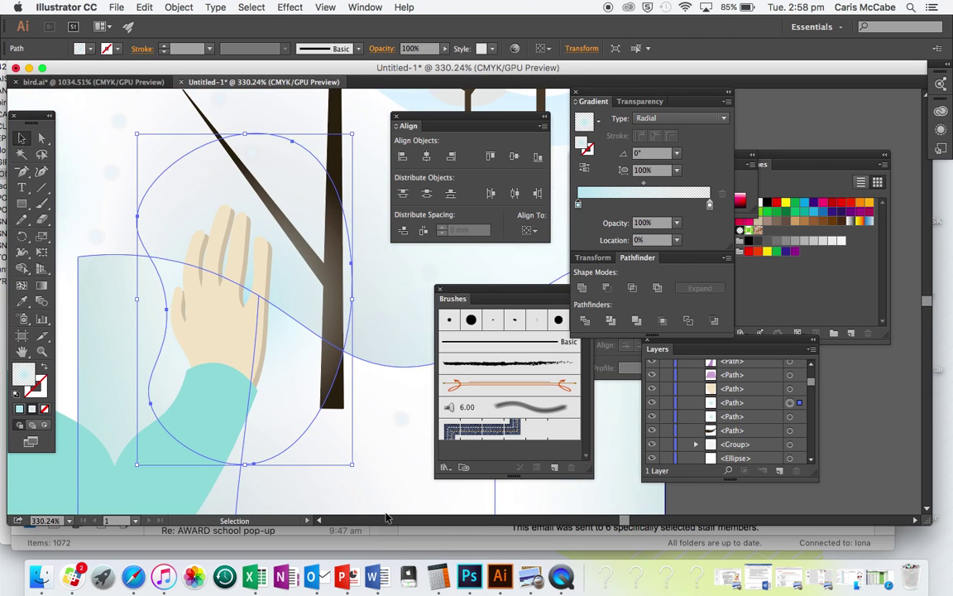
pyautogui.scroll(-6, 386, 514)
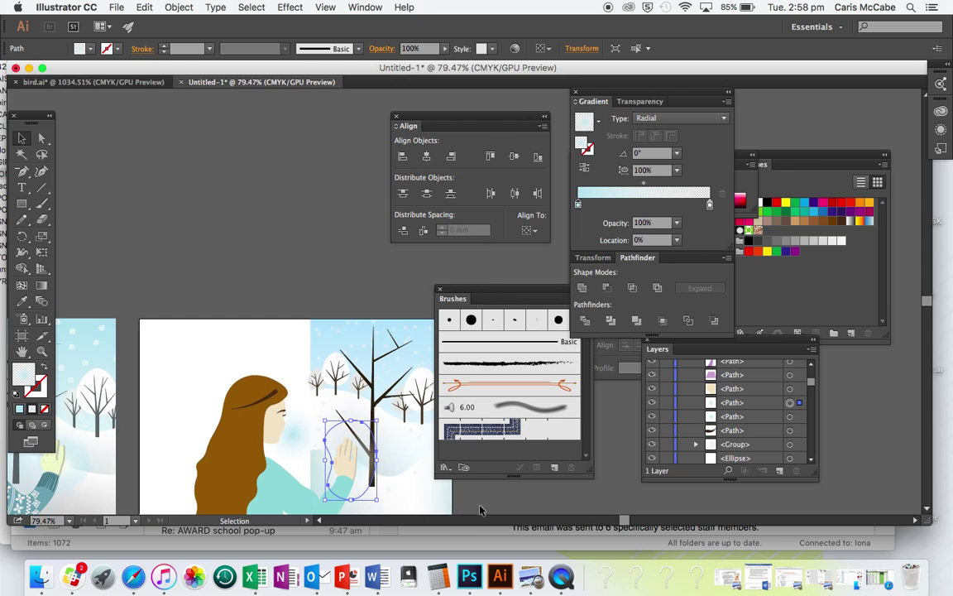
pyautogui.click(485, 493)
# Select the face glow and open the colour of its centre gradient stop
pyautogui.scroll(-4, 486, 492)
pyautogui.hscroll(-3, 486, 492)
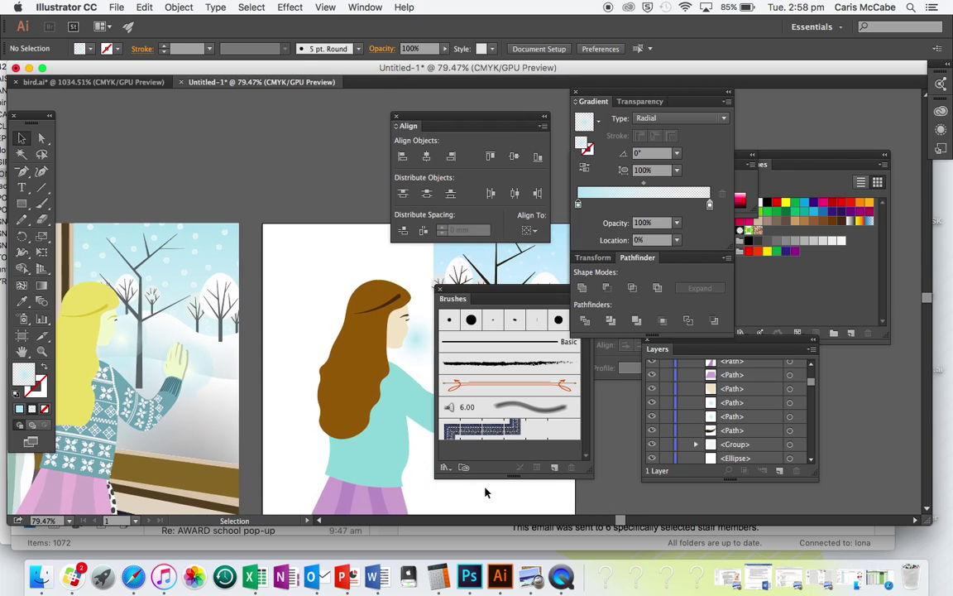
pyautogui.hscroll(4, 485, 493)
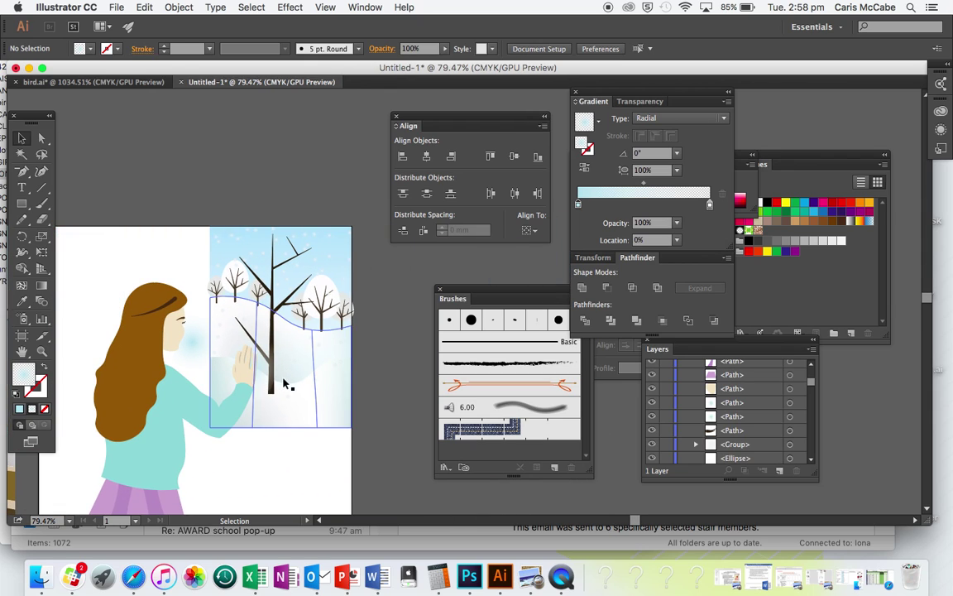
pyautogui.moveTo(248, 364); pyautogui.dragTo(180, 330)
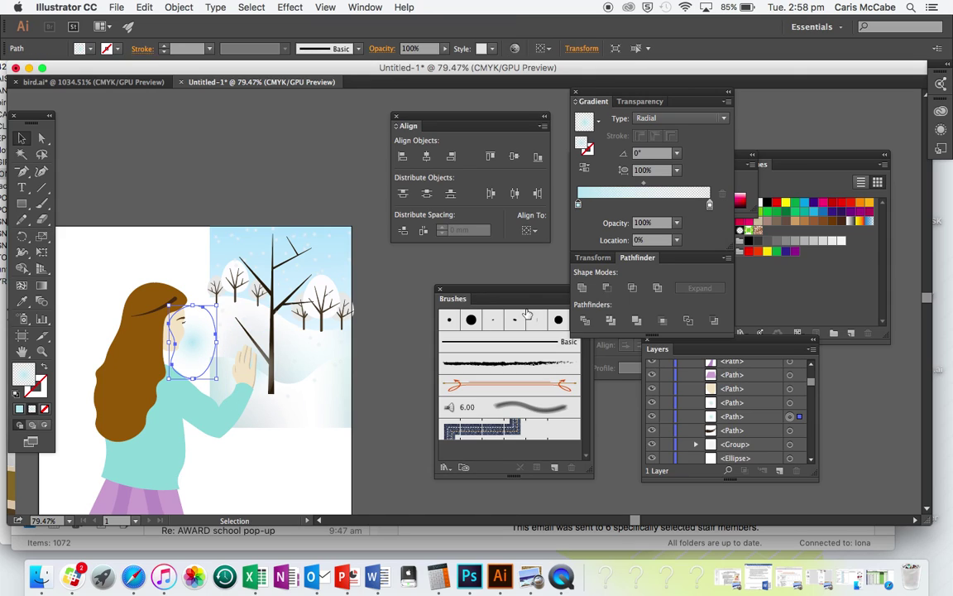
pyautogui.doubleClick(579, 205)
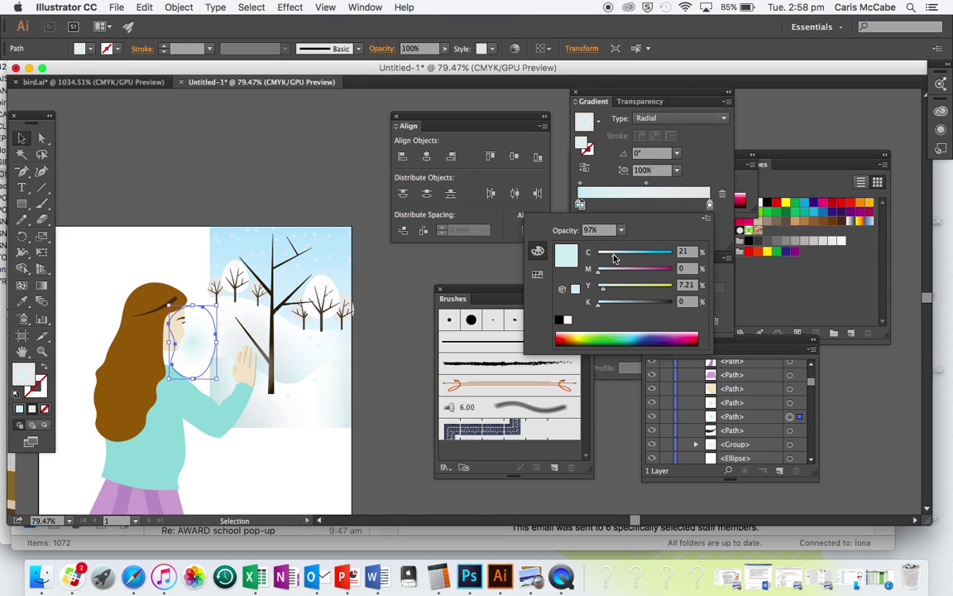